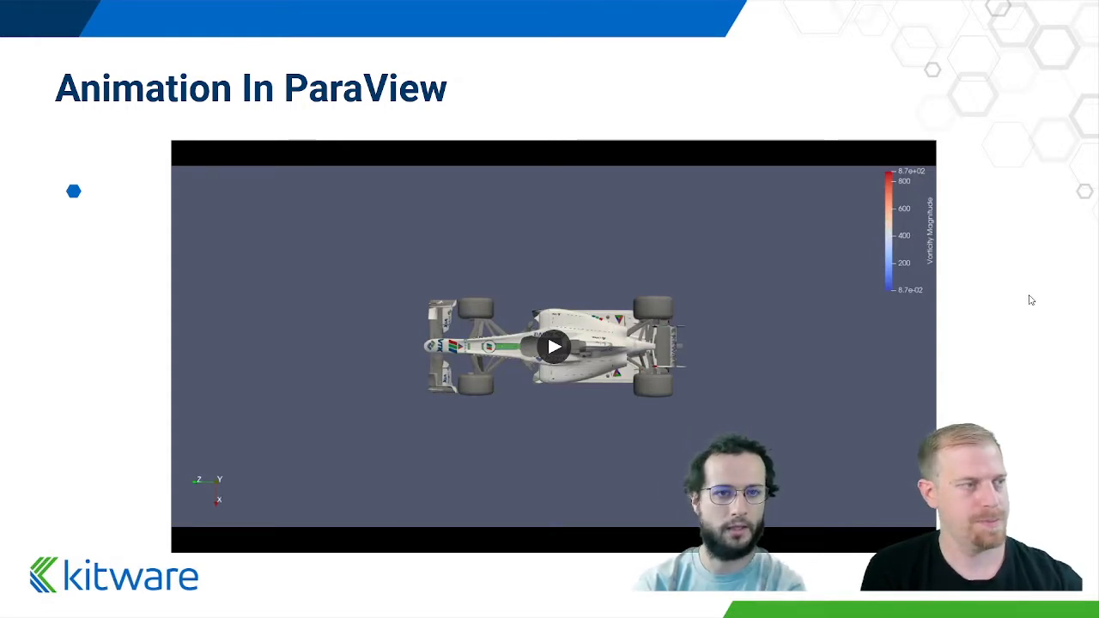
key("Right")
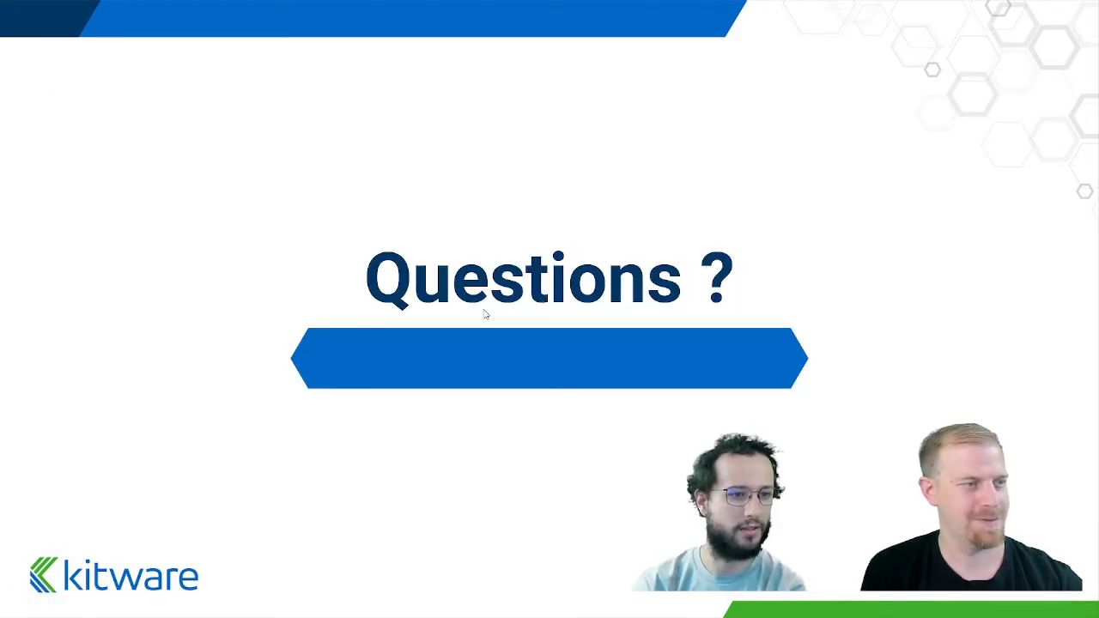
Switch from the slides to ParaView and show the Animation View.
key("alt+Tab")
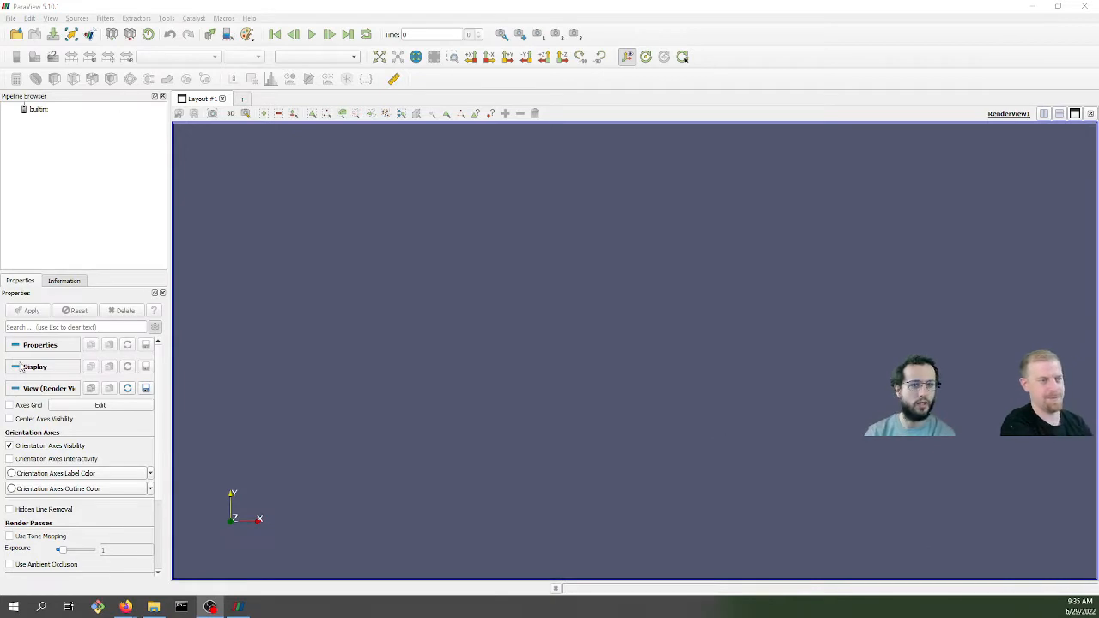
left_click(541, 310)
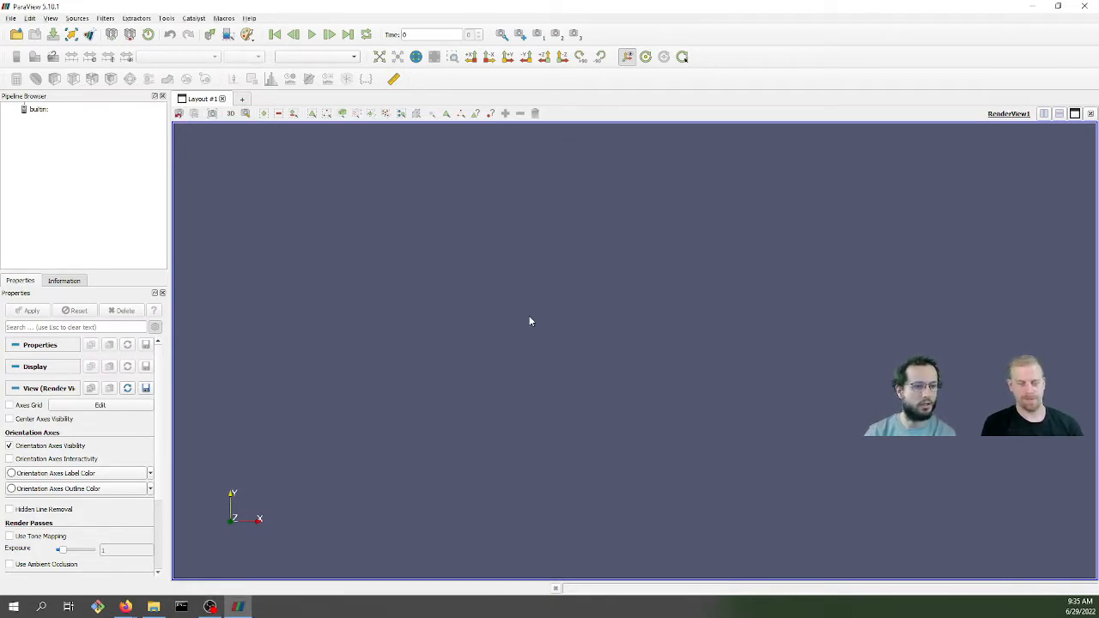
left_click(51, 18)
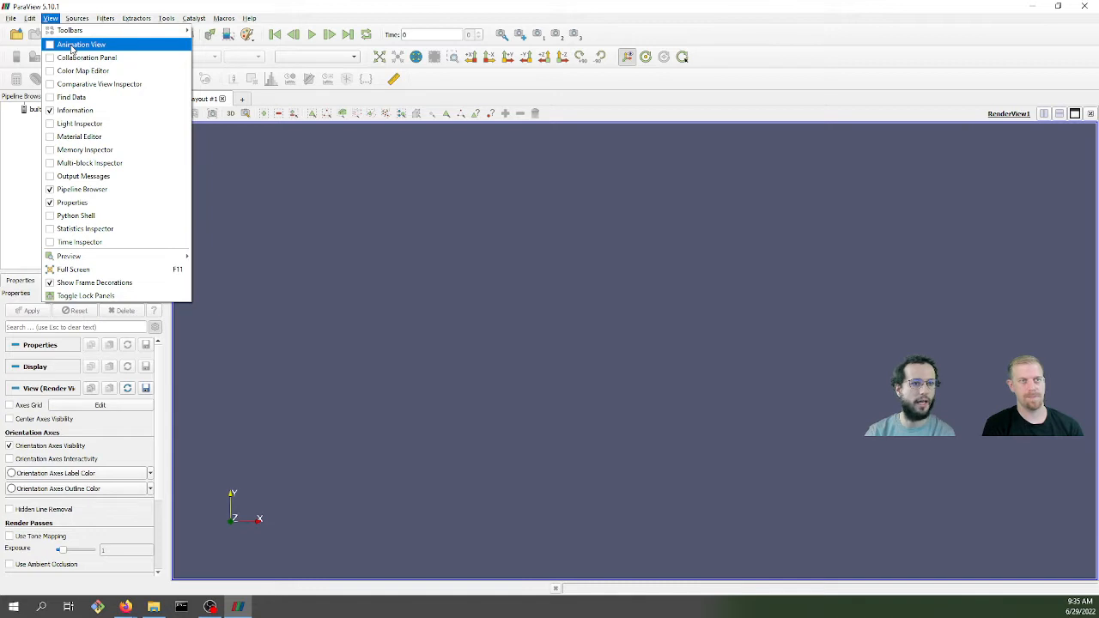
left_click(72, 47)
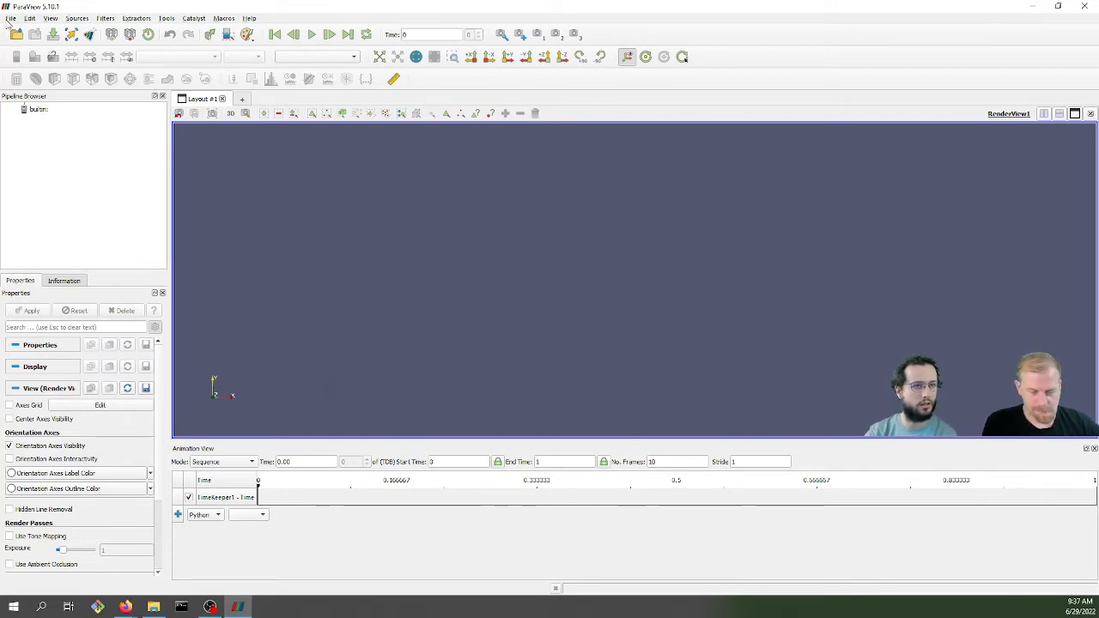
Load the state file f1_vector_field.pvsm from Downloads/states, searching for its data files under the specified directory.
left_click(11, 18)
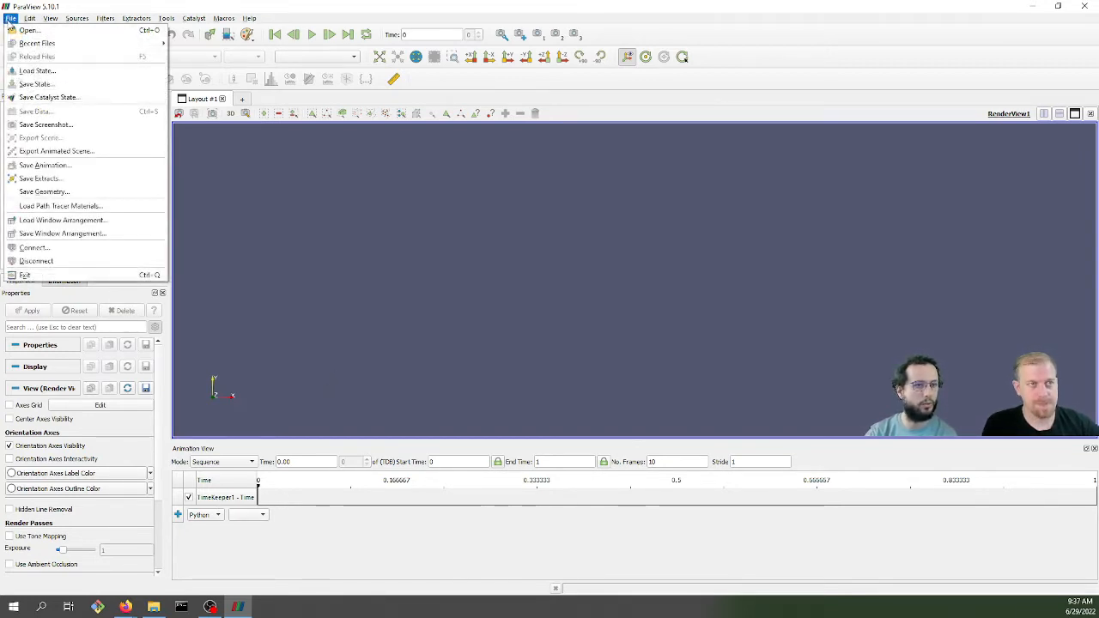
left_click(39, 72)
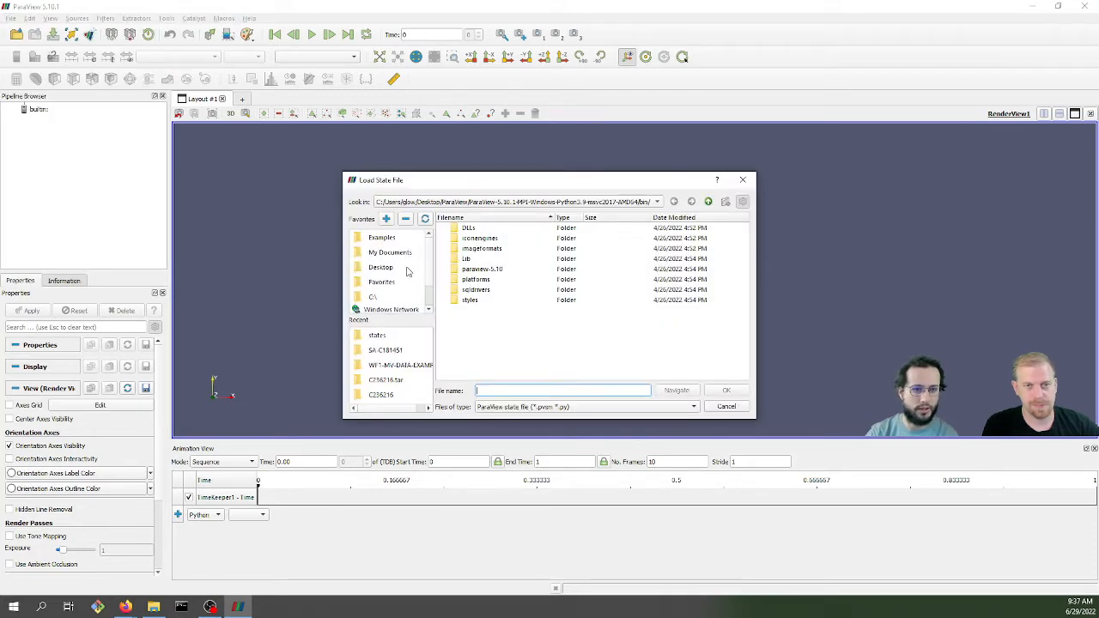
left_click(400, 254)
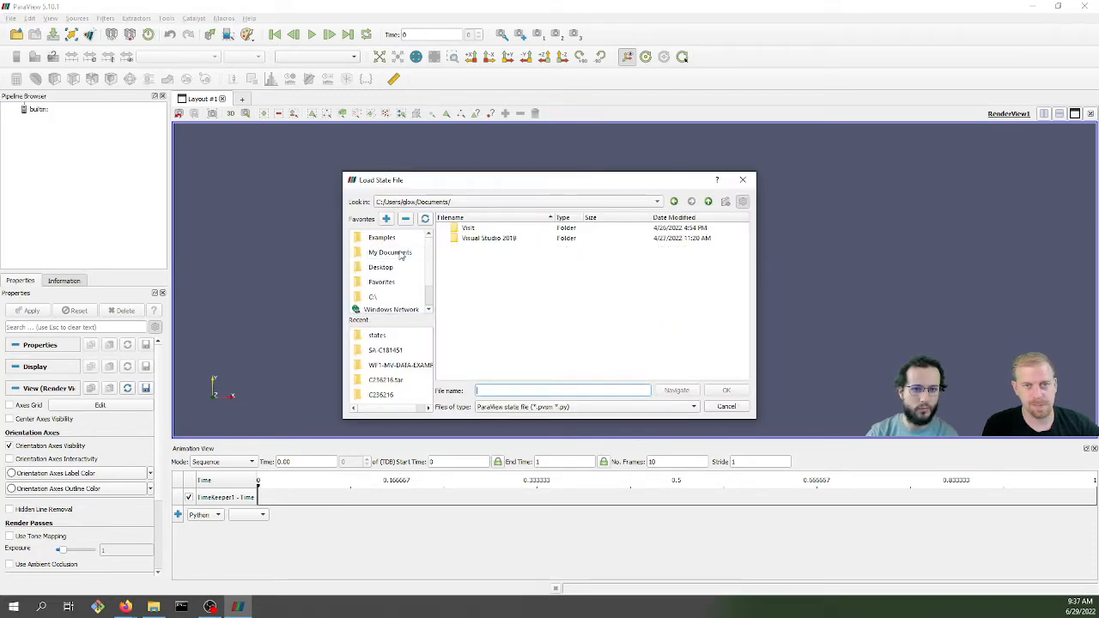
left_click(709, 201)
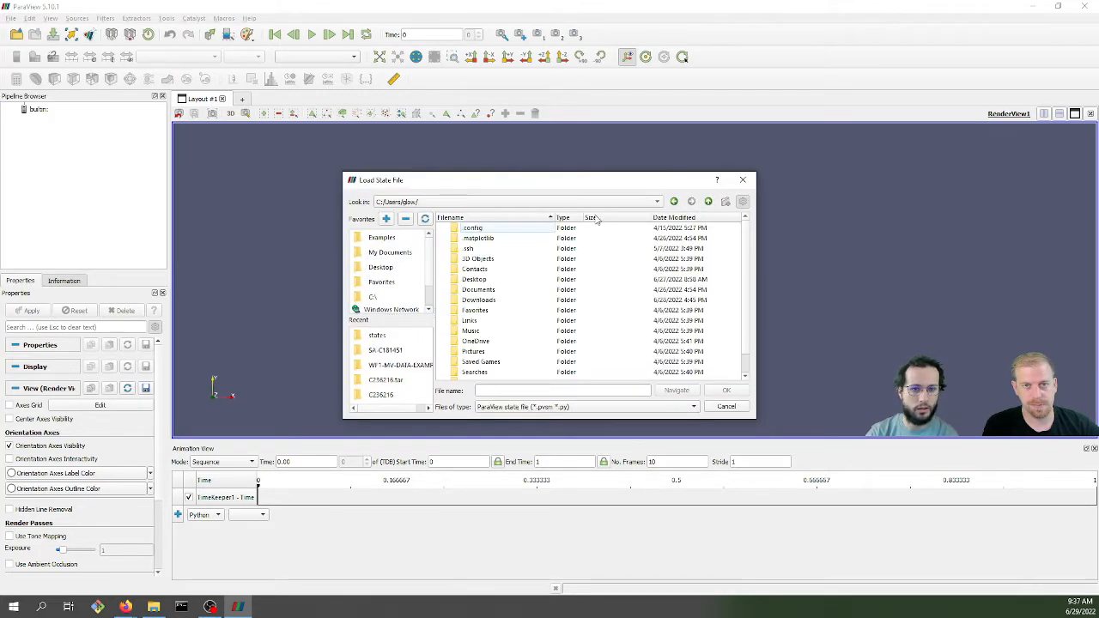
left_click(485, 303)
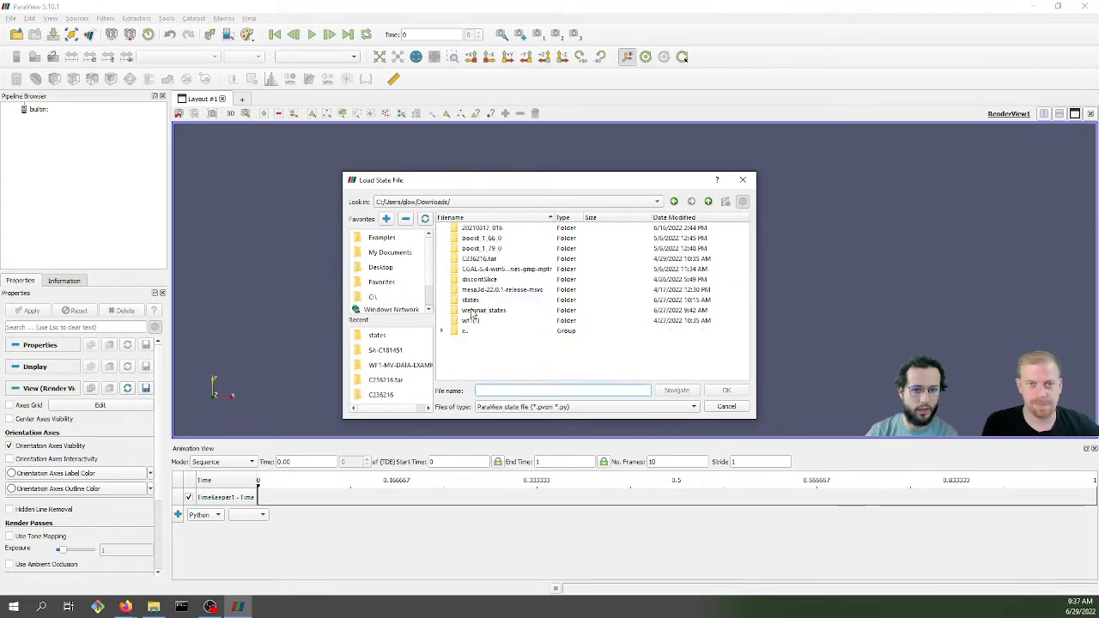
double_click(474, 300)
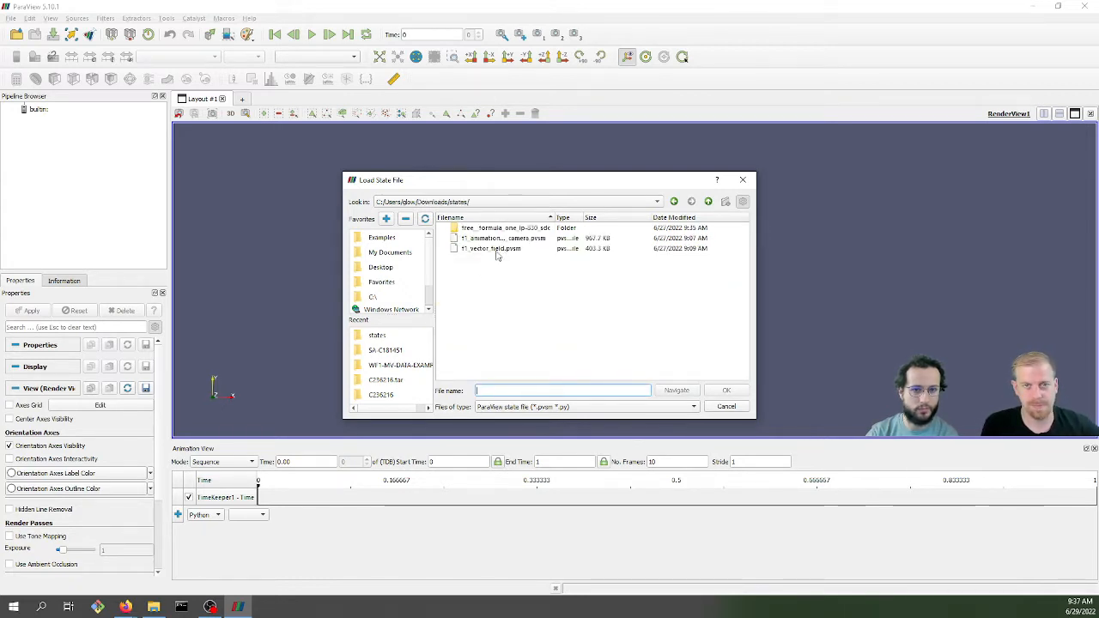
double_click(496, 249)
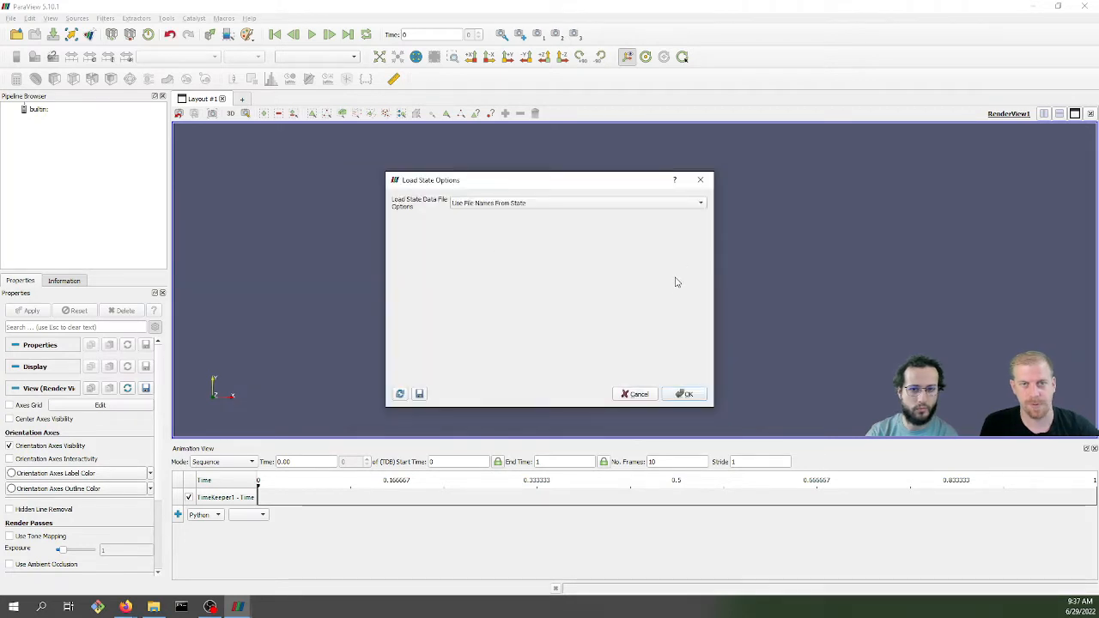
left_click(668, 203)
left_click(546, 216)
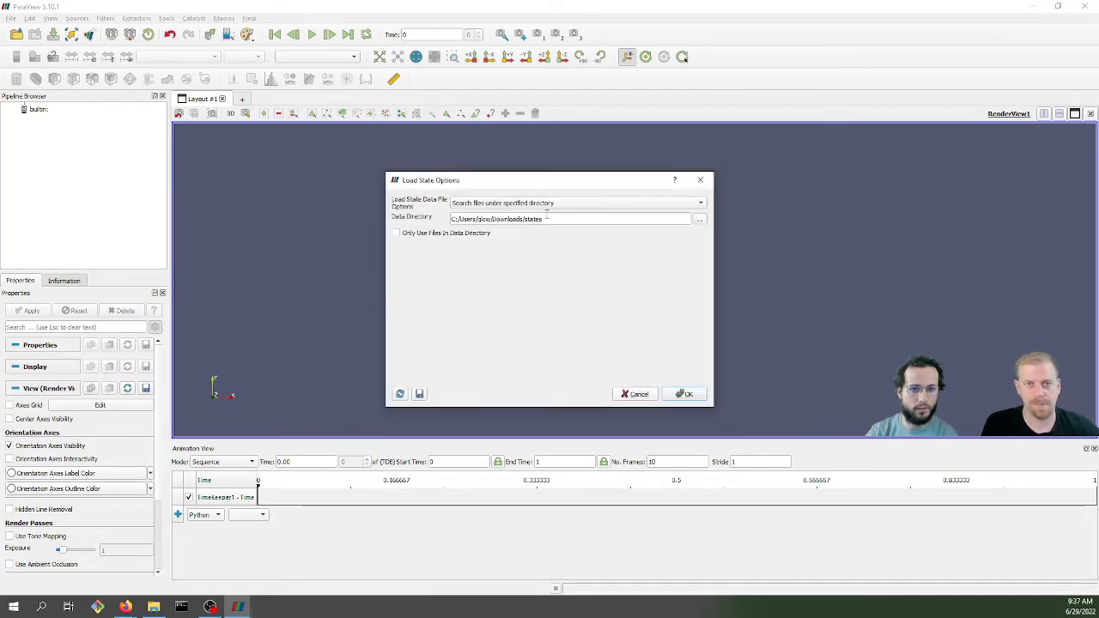
left_click(686, 394)
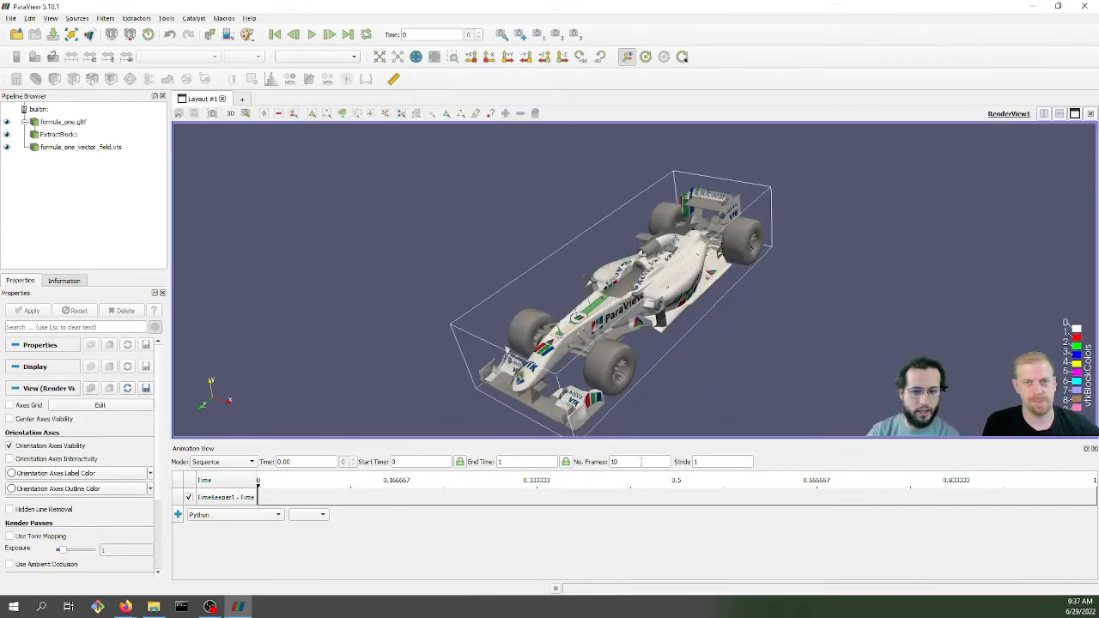
Set the animation's number of frames to 100.
left_click(625, 461)
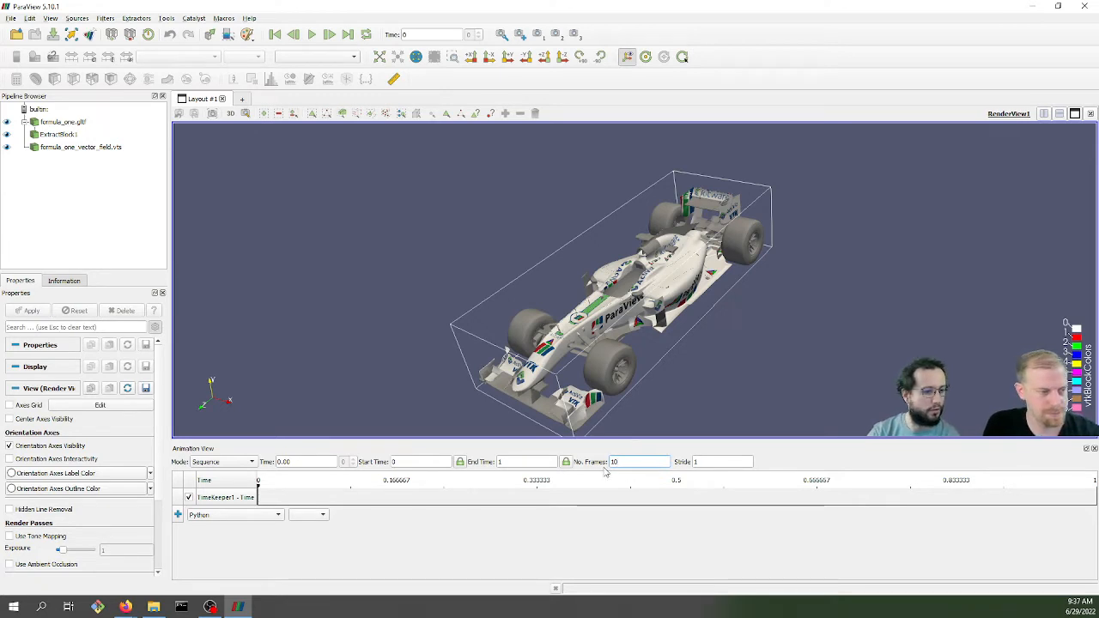
type("0")
left_click(724, 462)
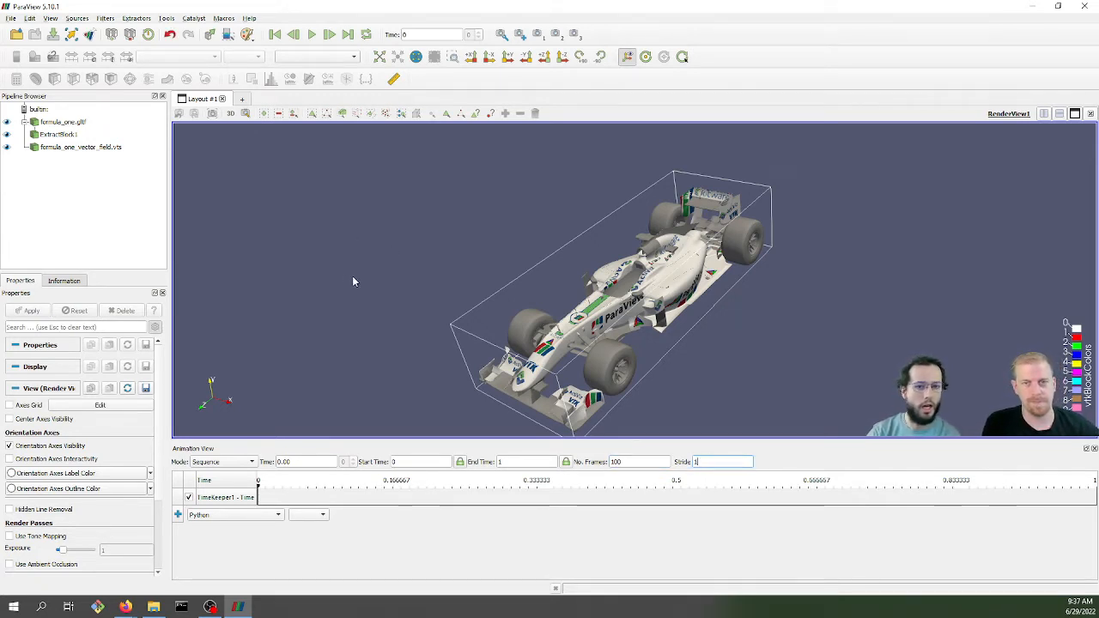
Select the formula_one_vector_field.vts dataset and switch its outline around the car off and back on.
left_click_drag(732, 346, 697, 352)
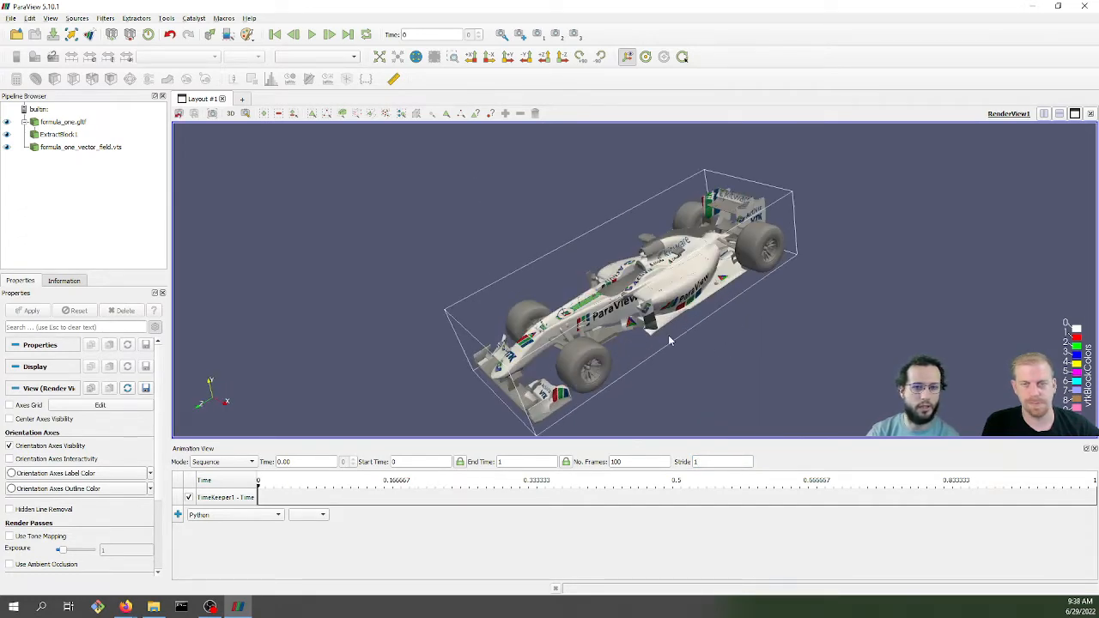
left_click(102, 148)
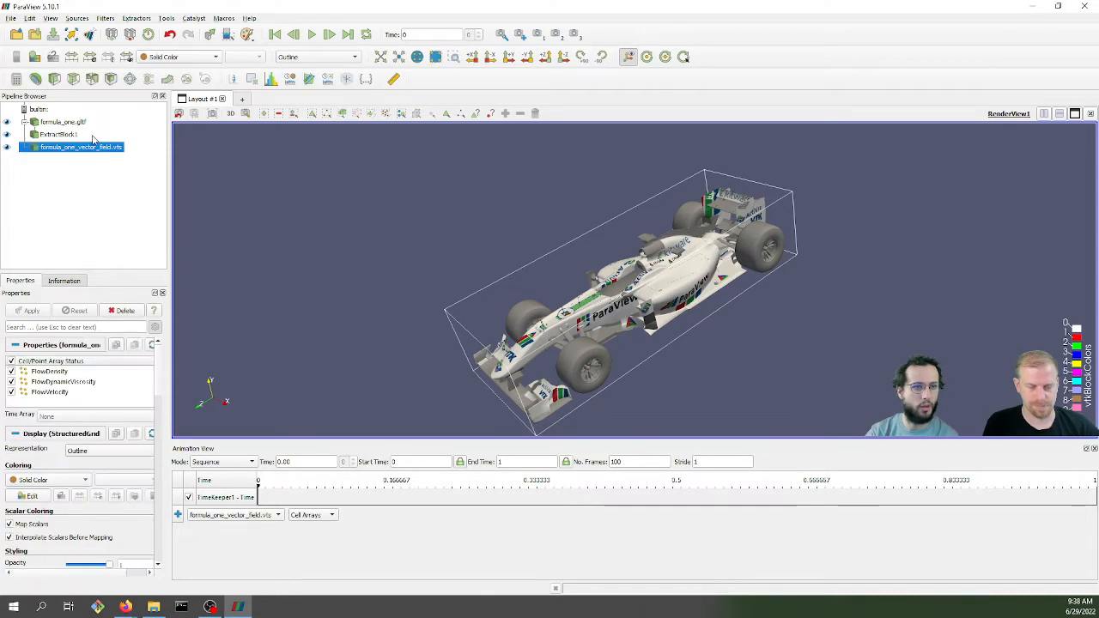
left_click(10, 149)
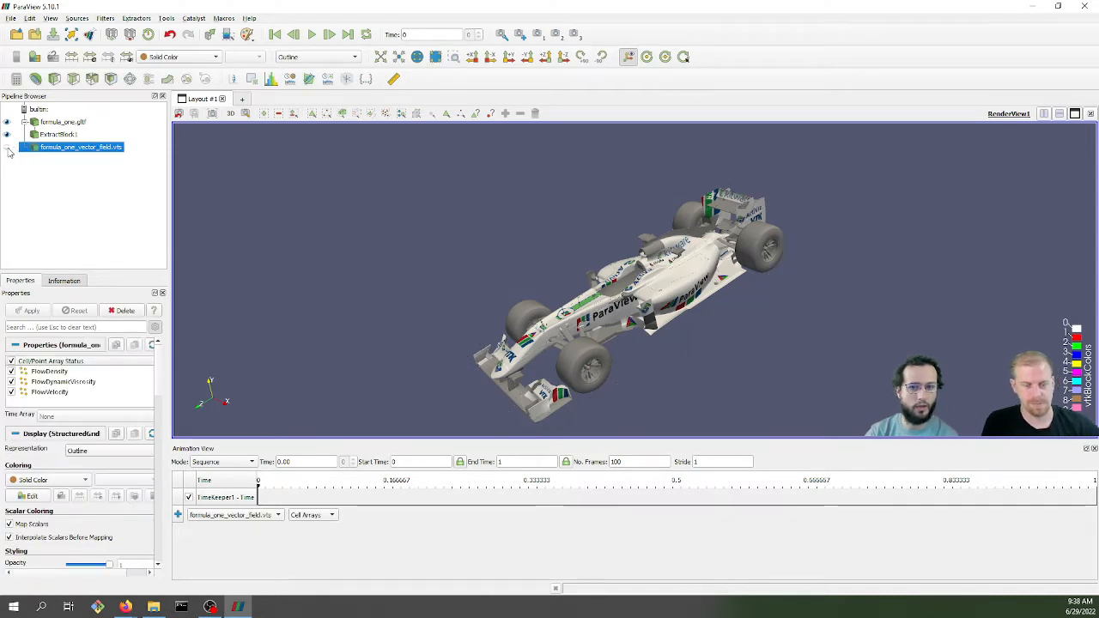
left_click(7, 147)
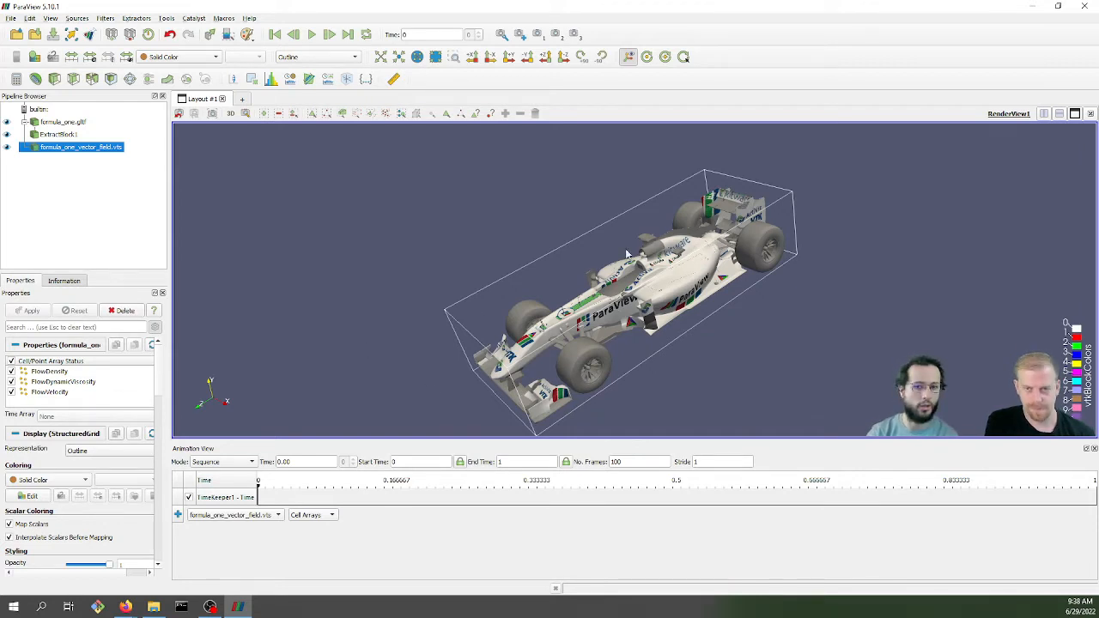
left_click_drag(440, 268, 453, 266)
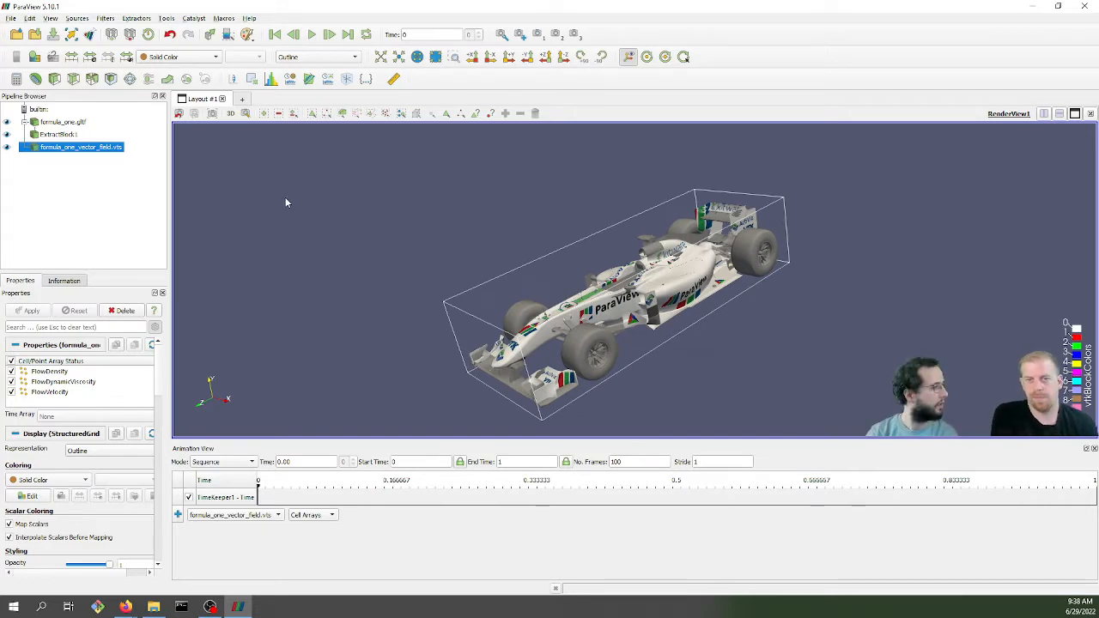
Add a Stream Tracer to the vector field and align its line seed with the X axis.
left_click(149, 79)
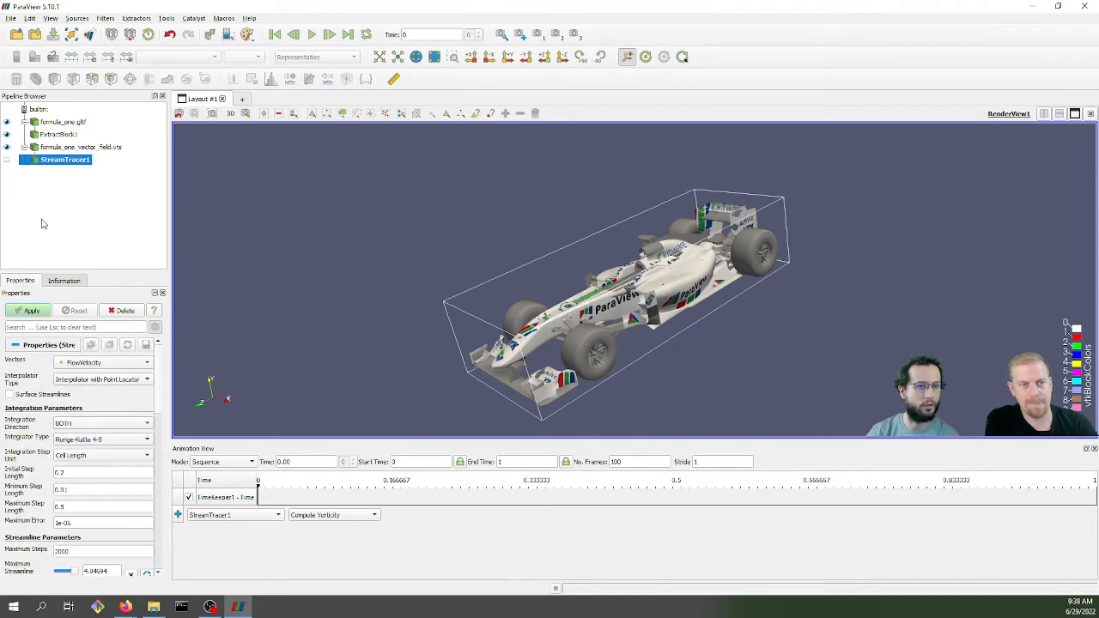
left_click_drag(221, 300, 351, 301)
scroll(38, 380, "down", 5)
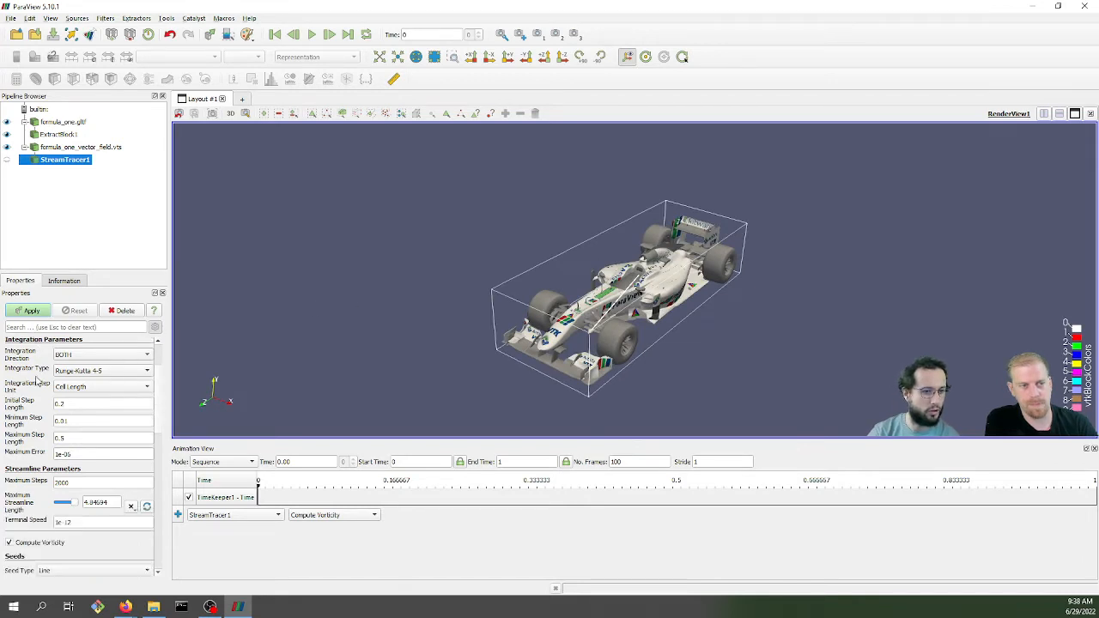
scroll(32, 433, "down", 5)
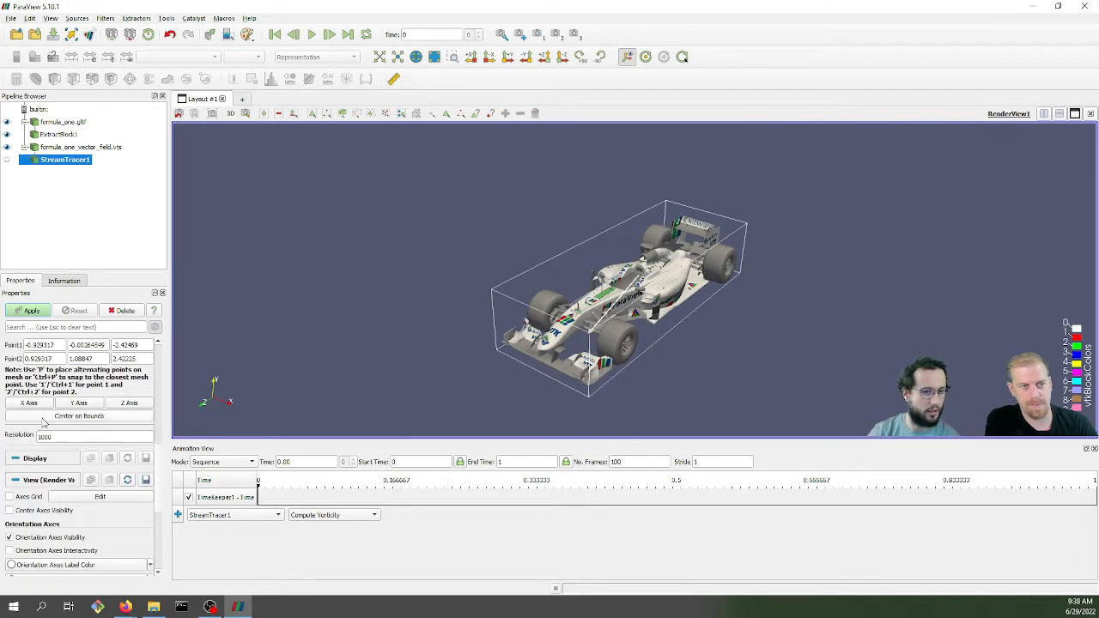
left_click(79, 405)
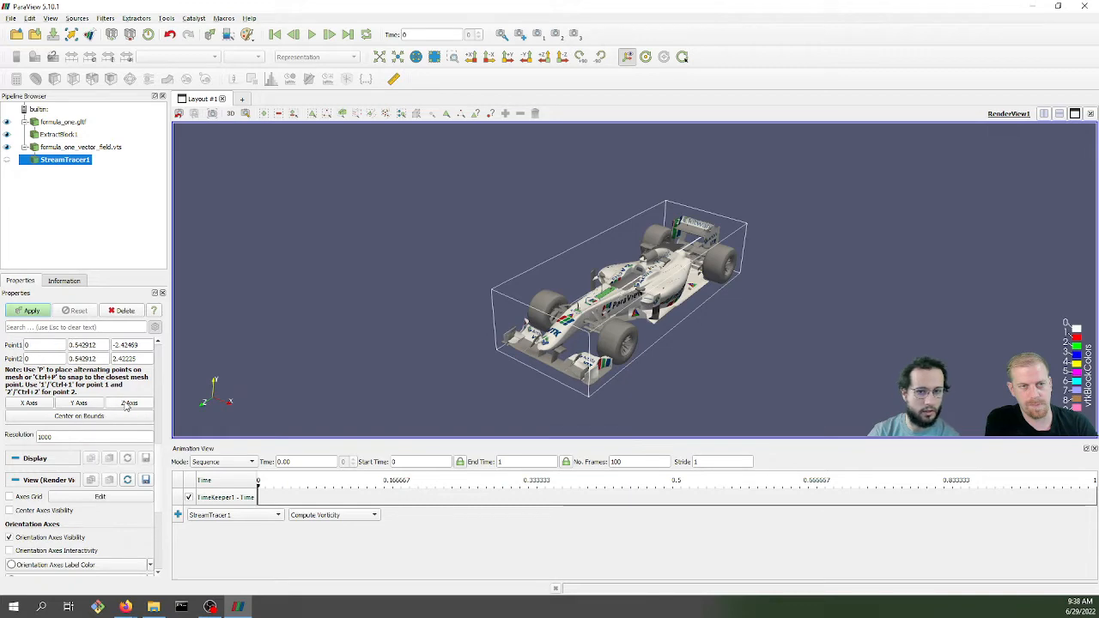
left_click_drag(657, 319, 657, 353)
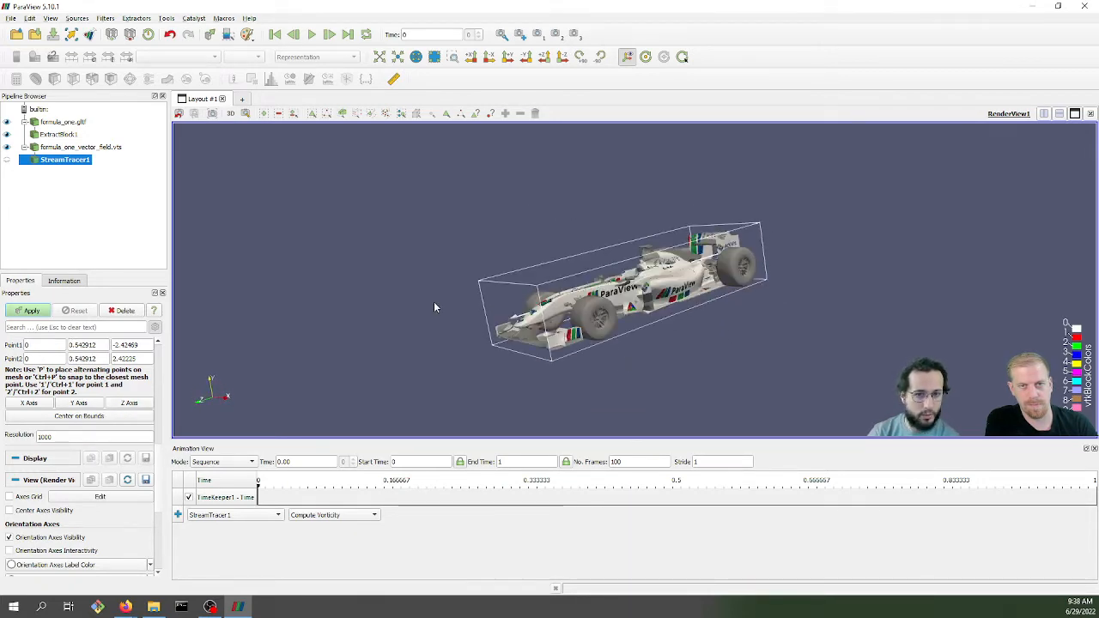
left_click(29, 402)
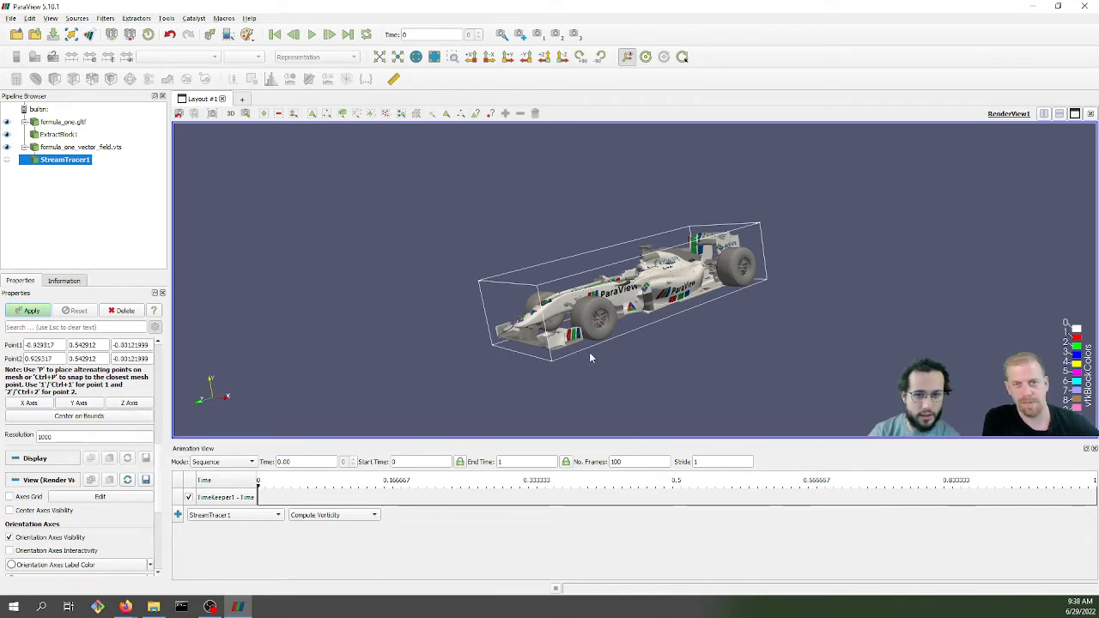
left_click_drag(591, 357, 689, 377)
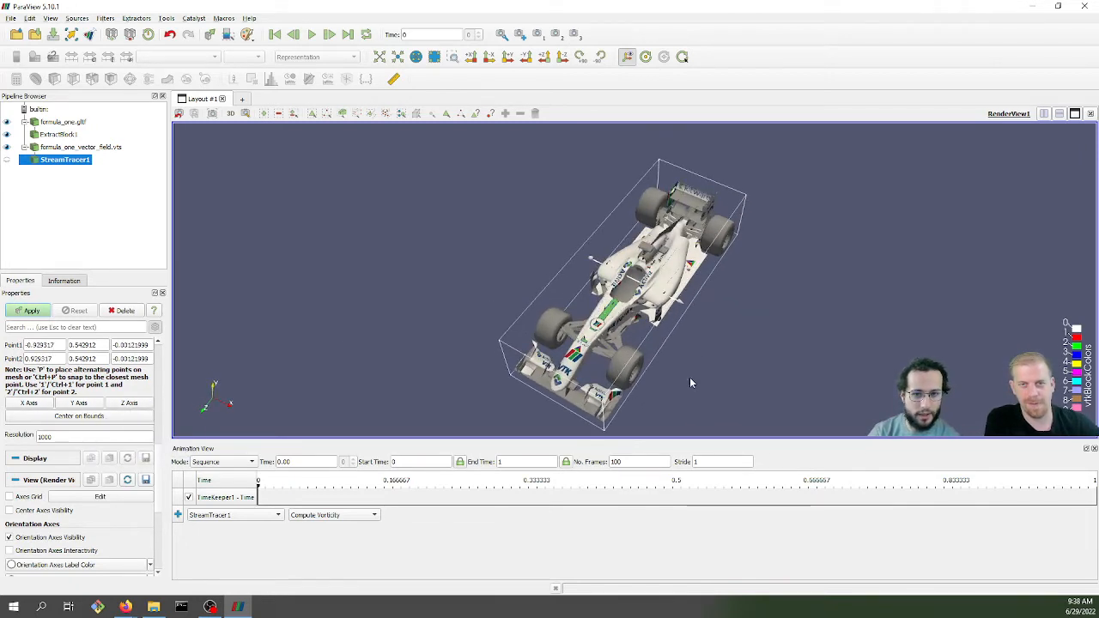
Looking along the Y axis, move the seed line to the car's front at about Z 2.1 and compute the streamlines.
left_click(507, 57)
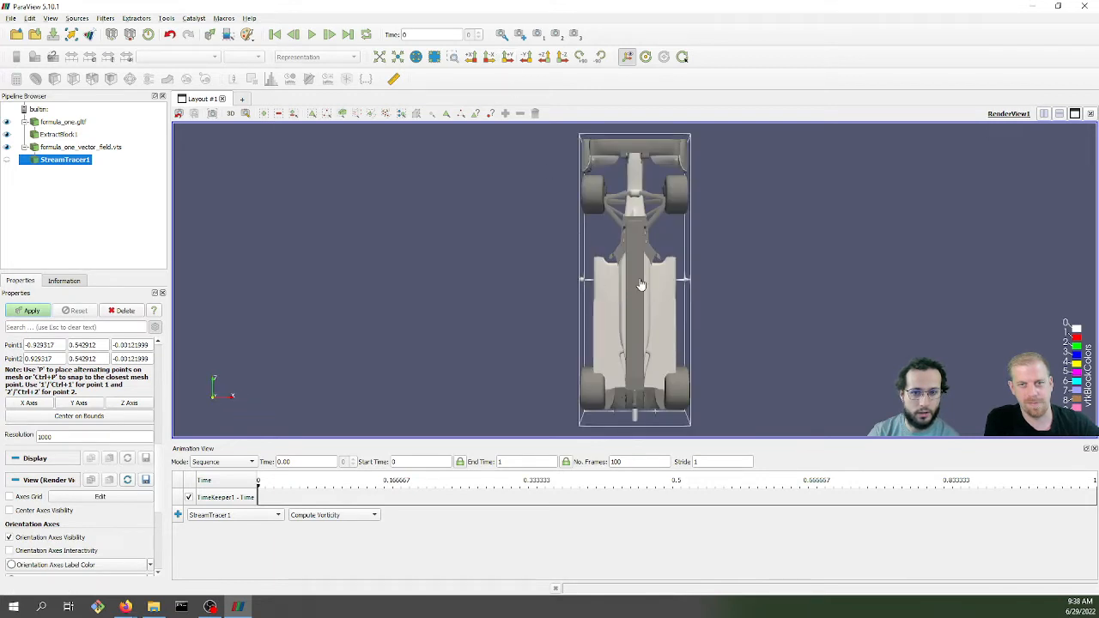
left_click_drag(635, 285, 638, 163)
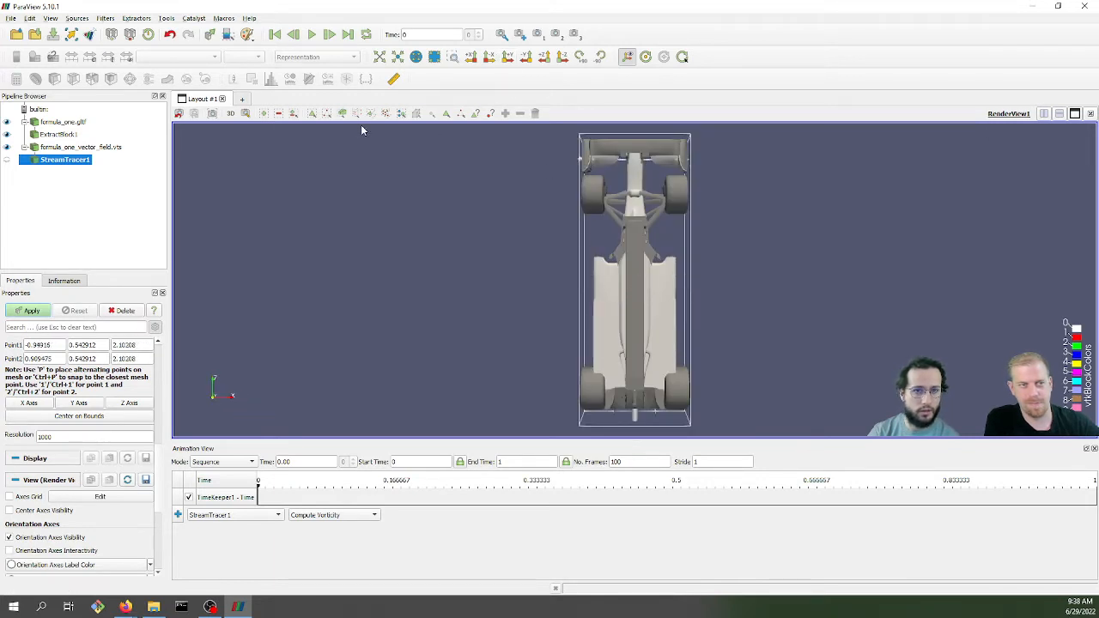
left_click_drag(360, 124, 327, 252)
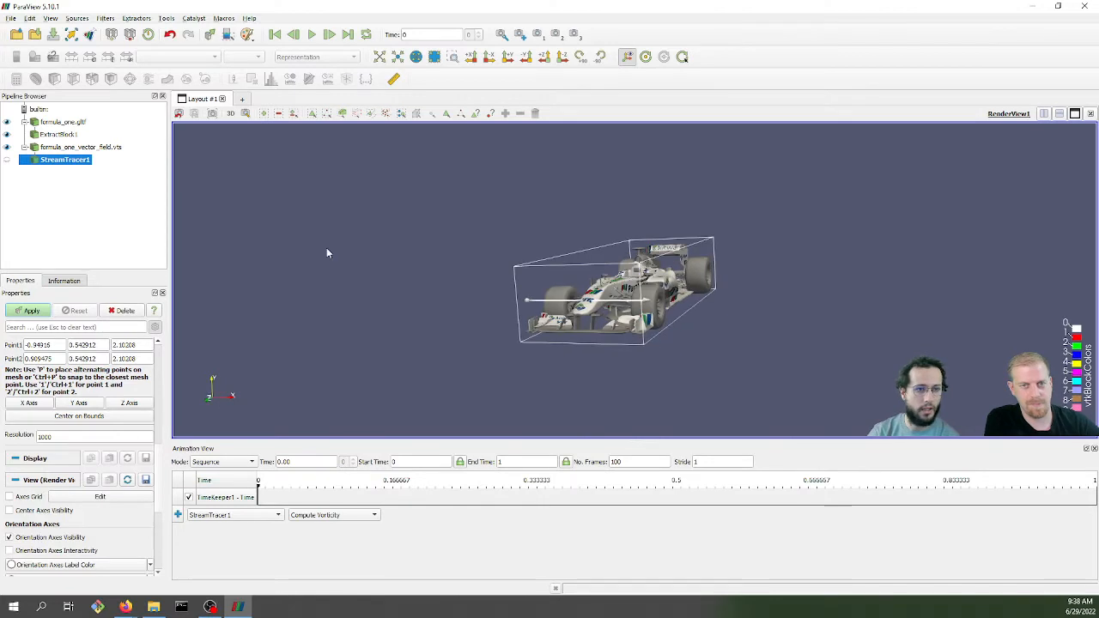
left_click(34, 312)
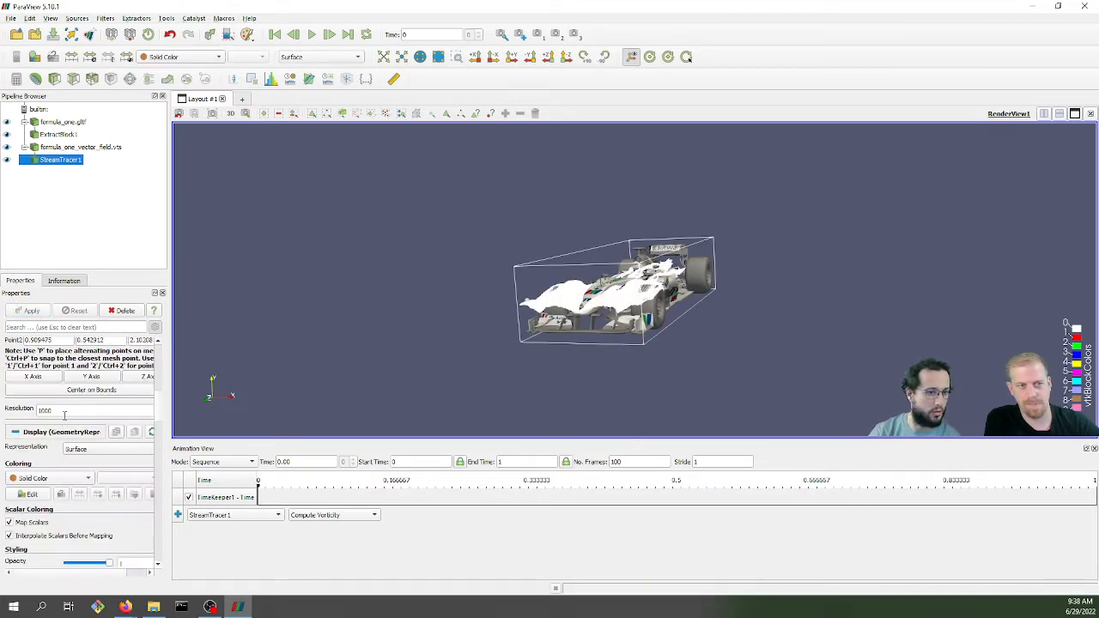
Set the seed line's resolution to 50 and recompute the streamlines.
left_click(96, 410)
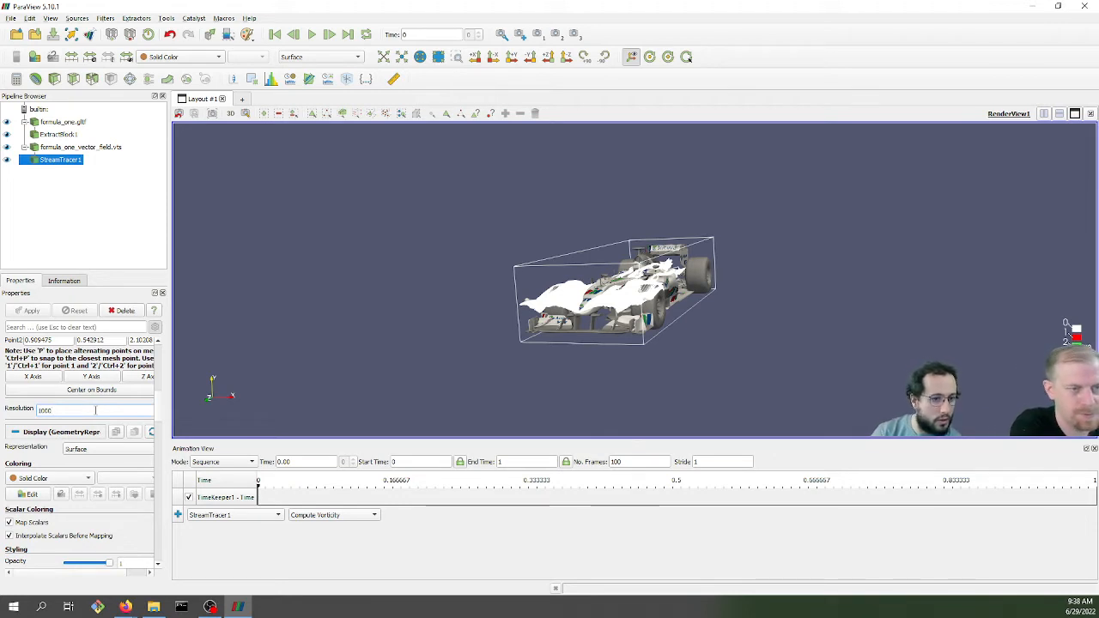
key("BackSpace")
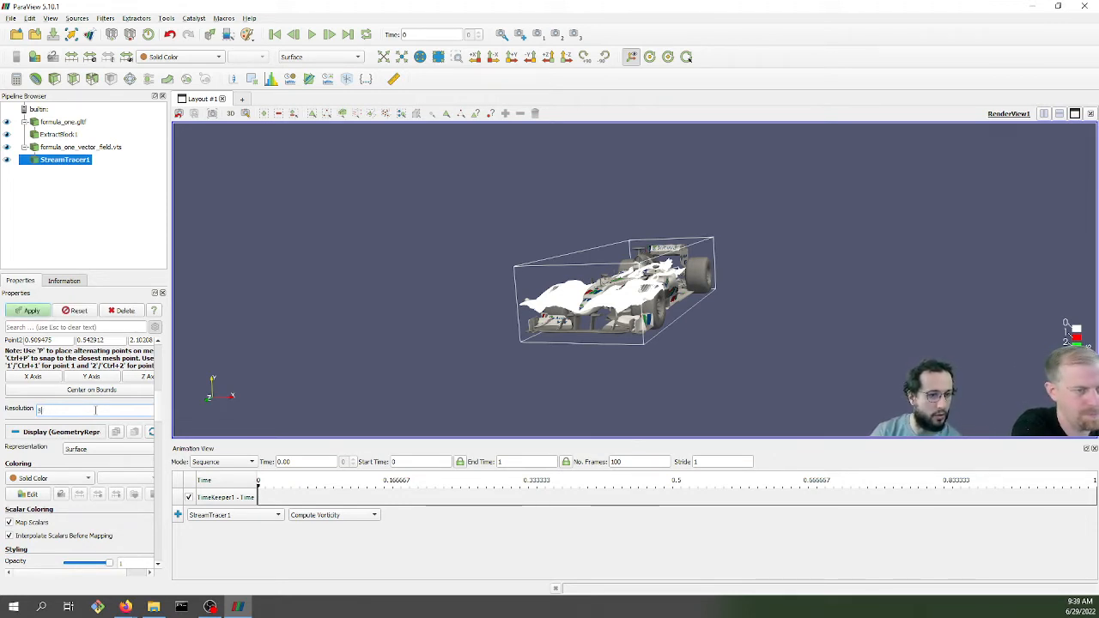
left_click(28, 310)
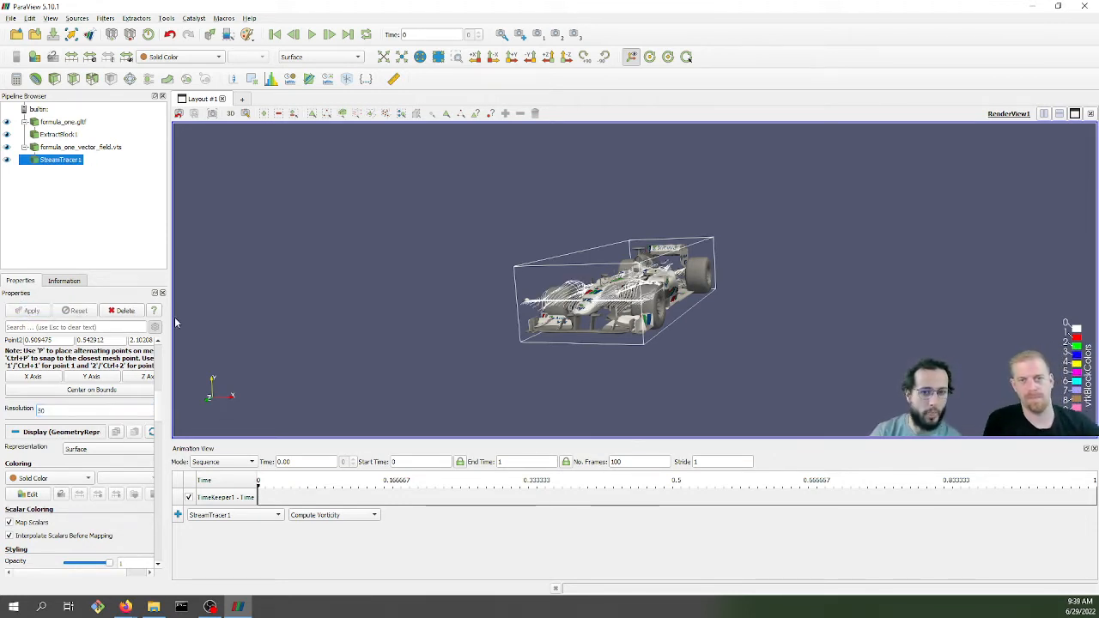
Set the streamlines' line width to 3 and render the lines as tubes.
mouse_move(310, 321)
left_mouse_down()
mouse_move(312, 350)
mouse_move(314, 319)
left_mouse_up()
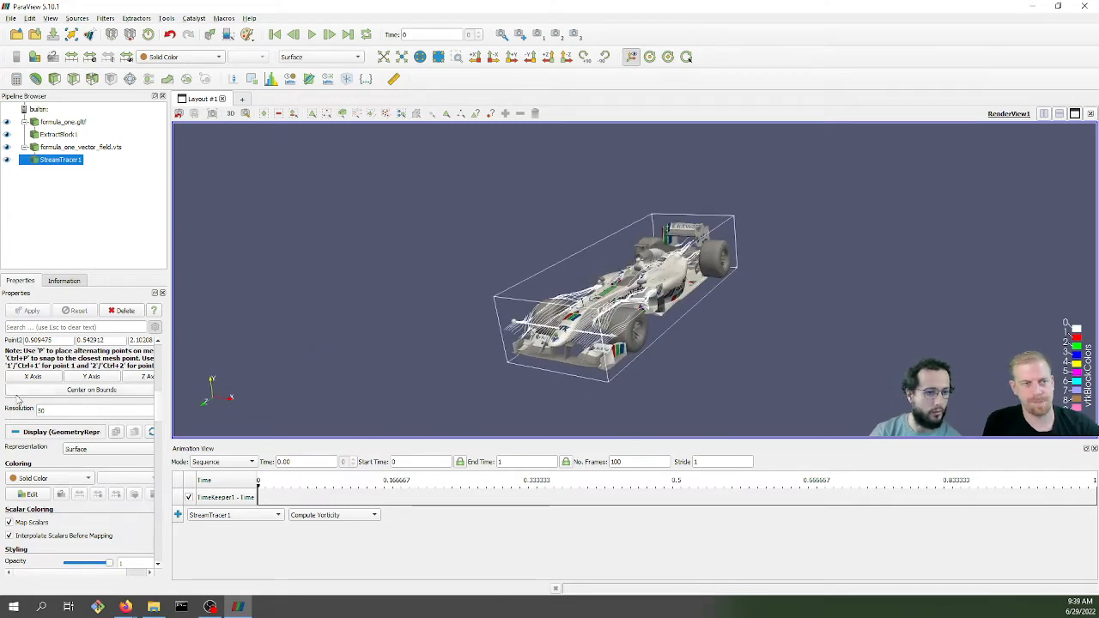
scroll(26, 442, "down", 5)
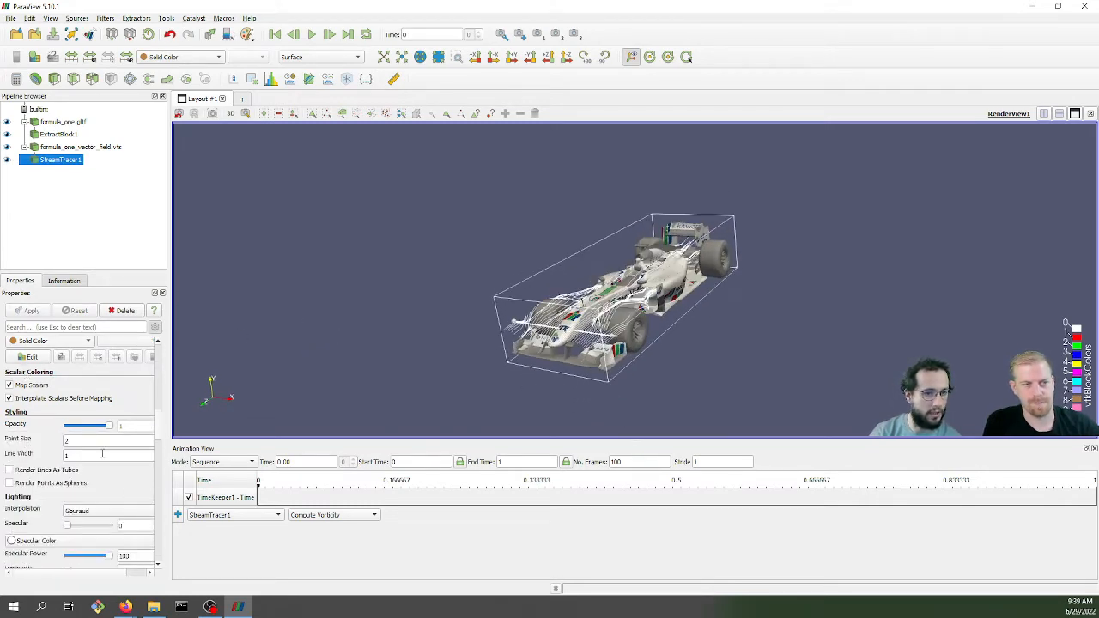
double_click(99, 455)
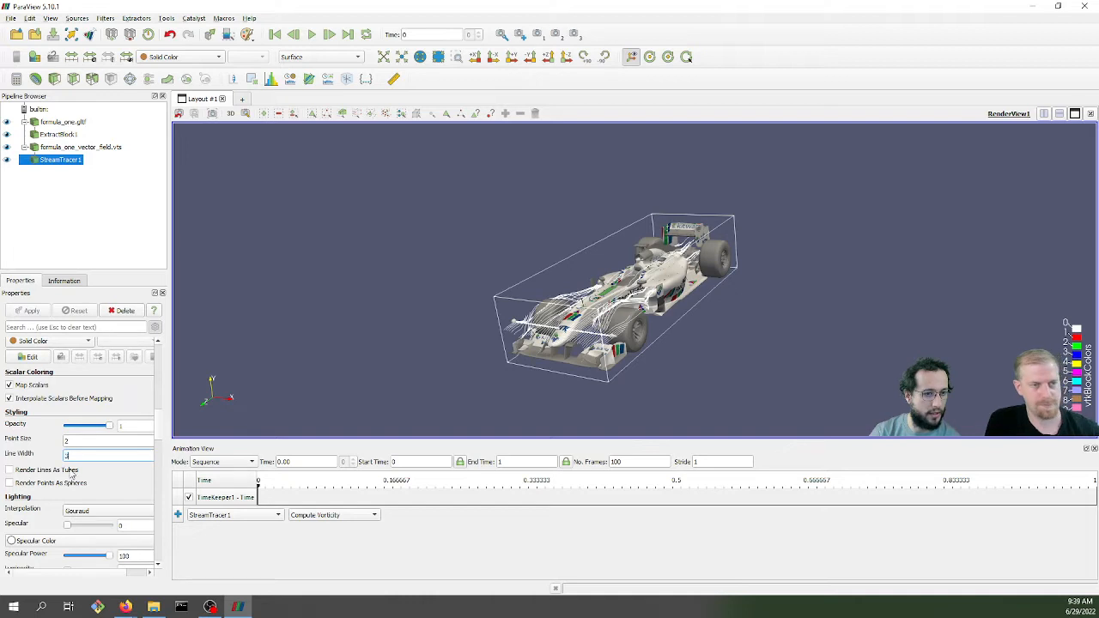
left_click(72, 475)
left_click_drag(413, 360, 267, 140)
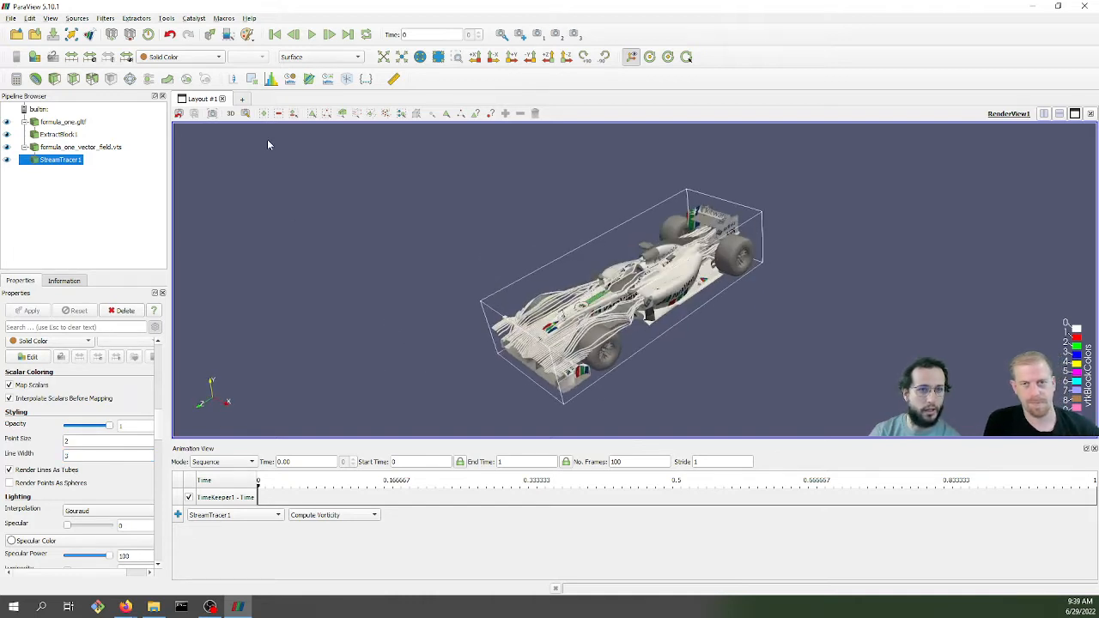
Color the streamlines by AngularVelocity and get a closer view of the car.
left_click(194, 59)
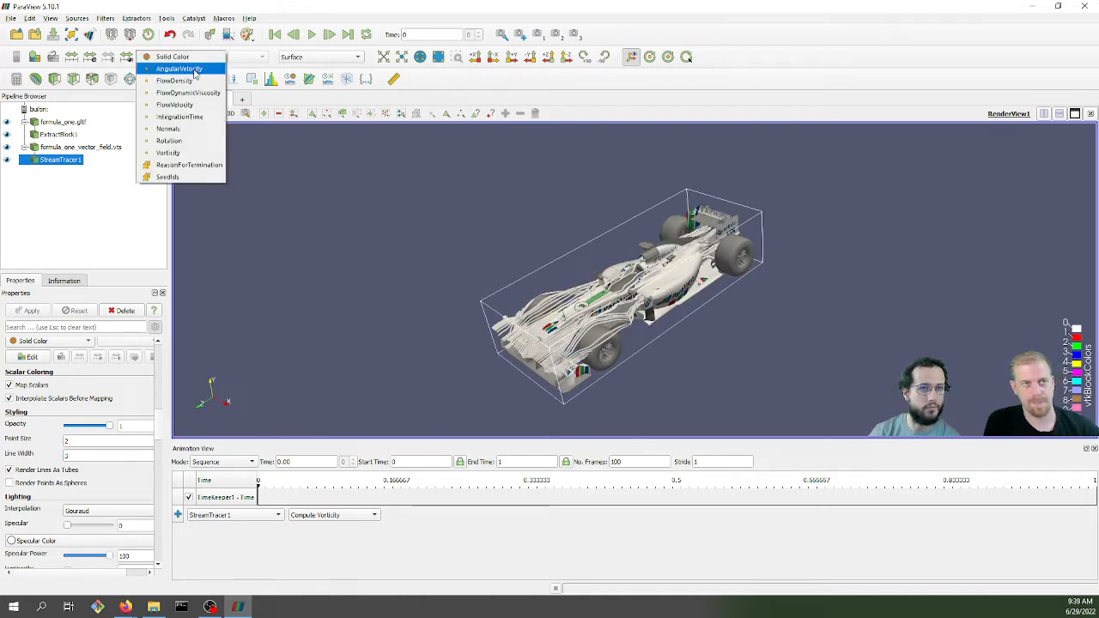
left_click(196, 69)
left_click_drag(617, 327, 639, 350)
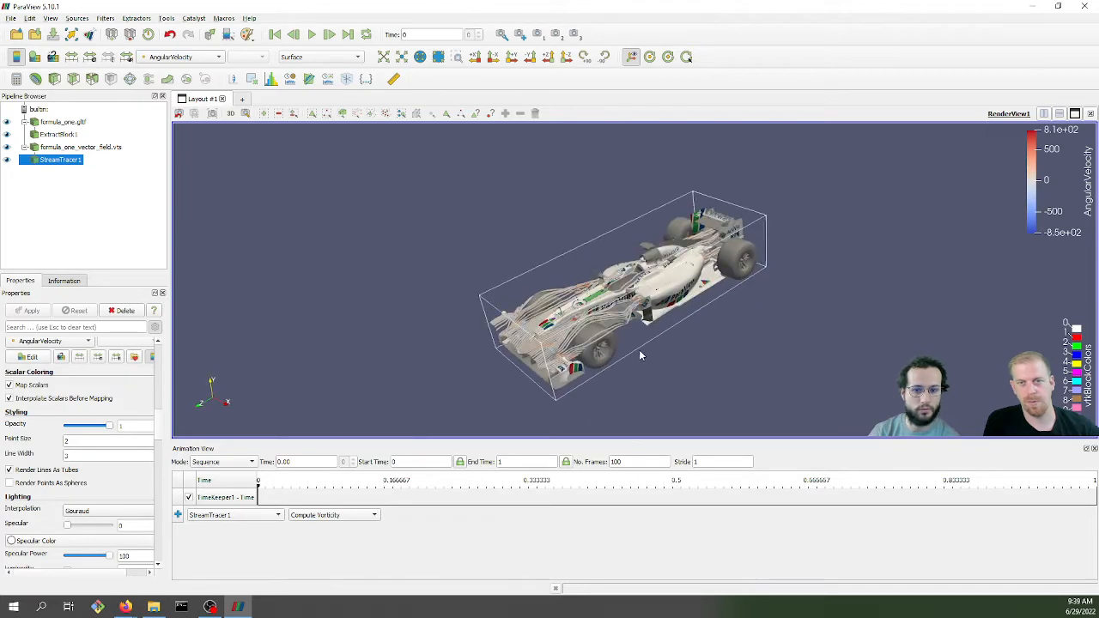
scroll(625, 366, "up", 3)
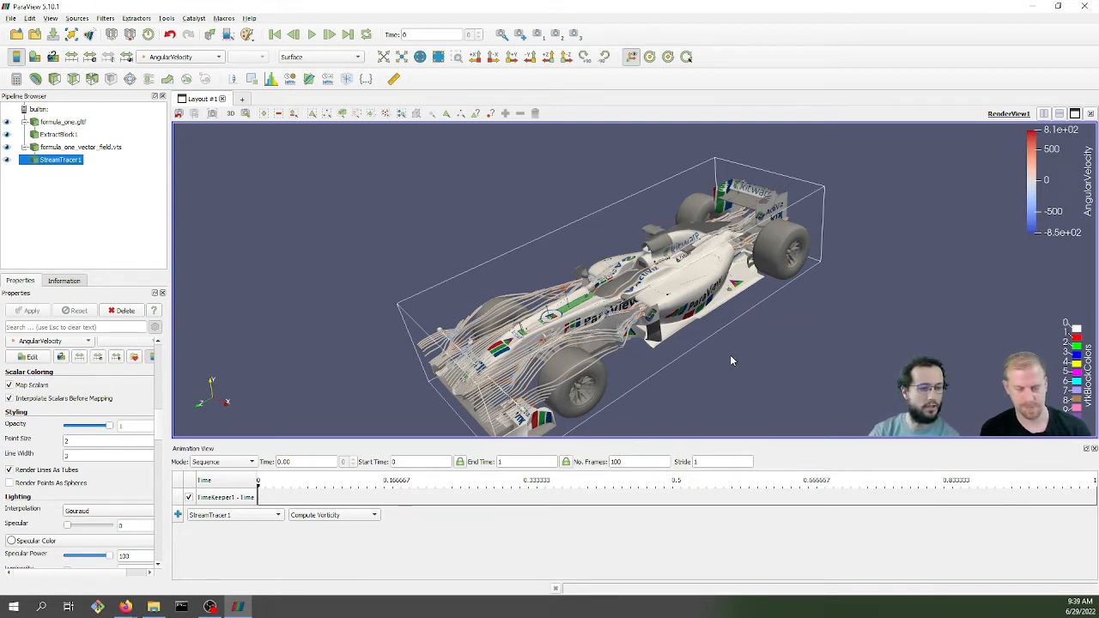
scroll(739, 348, "up", 2)
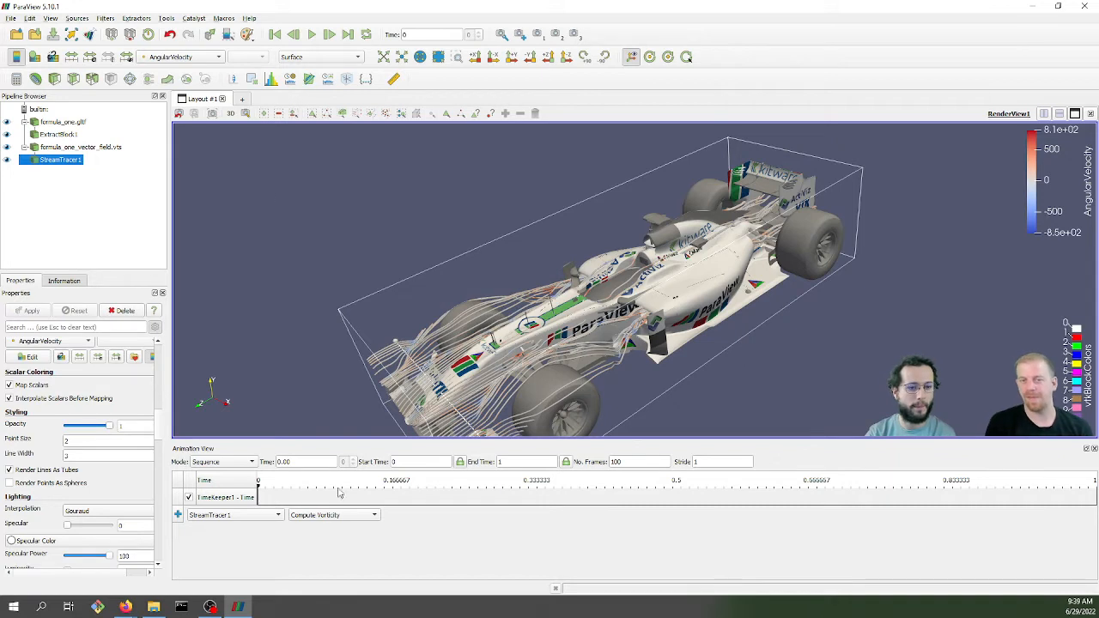
Add a Camera animation track in Orbit mode with the proposed orbit parameters, and play the animation.
left_click(252, 518)
left_click(238, 536)
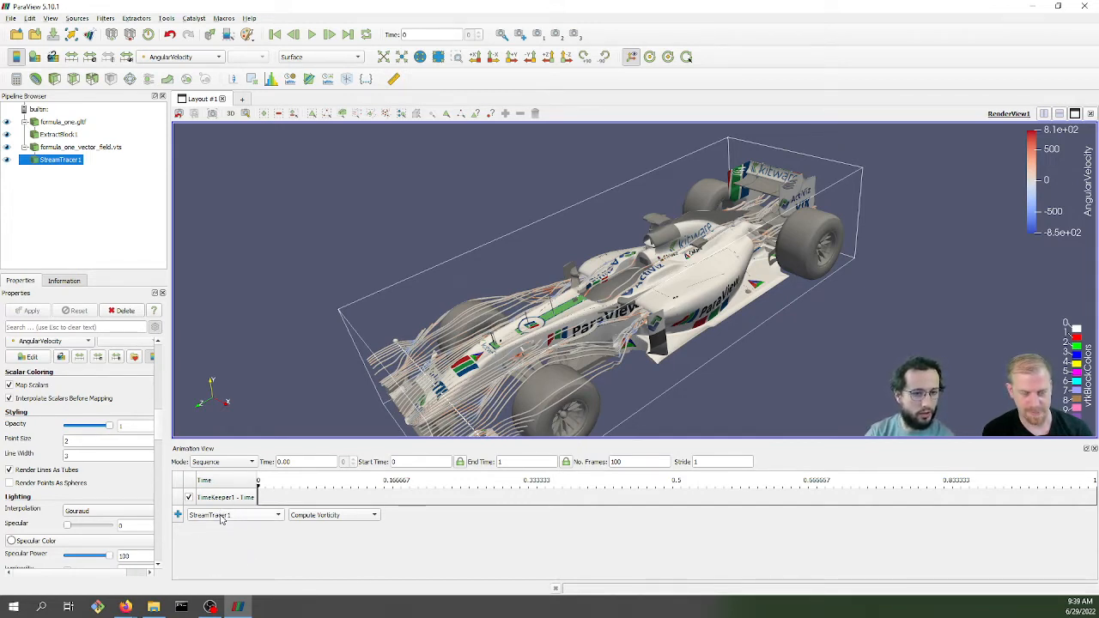
left_click(221, 516)
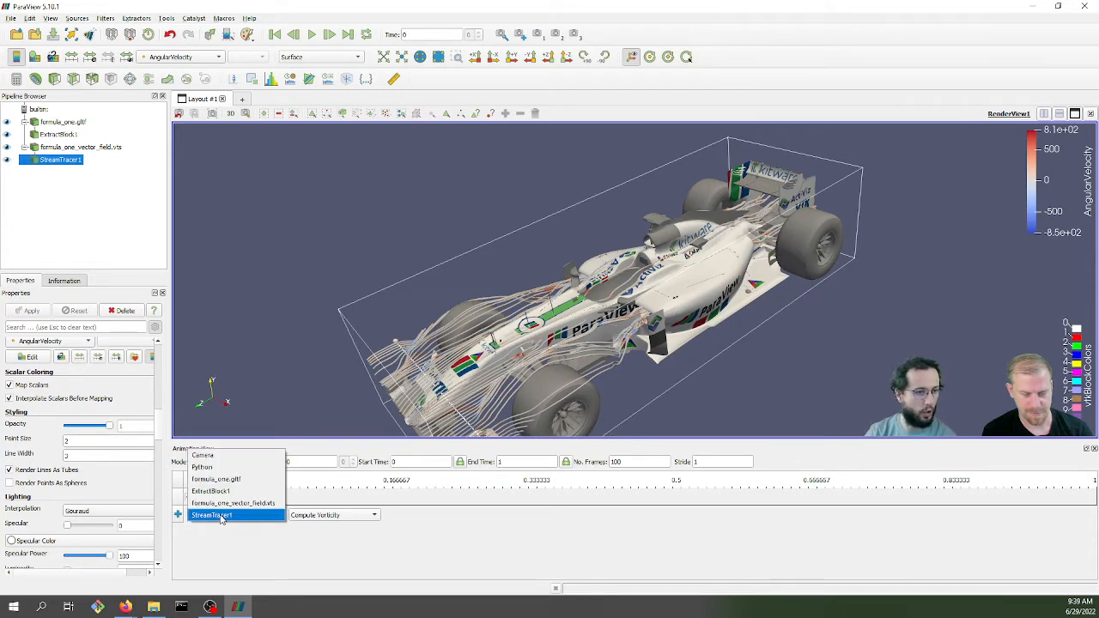
left_click(223, 457)
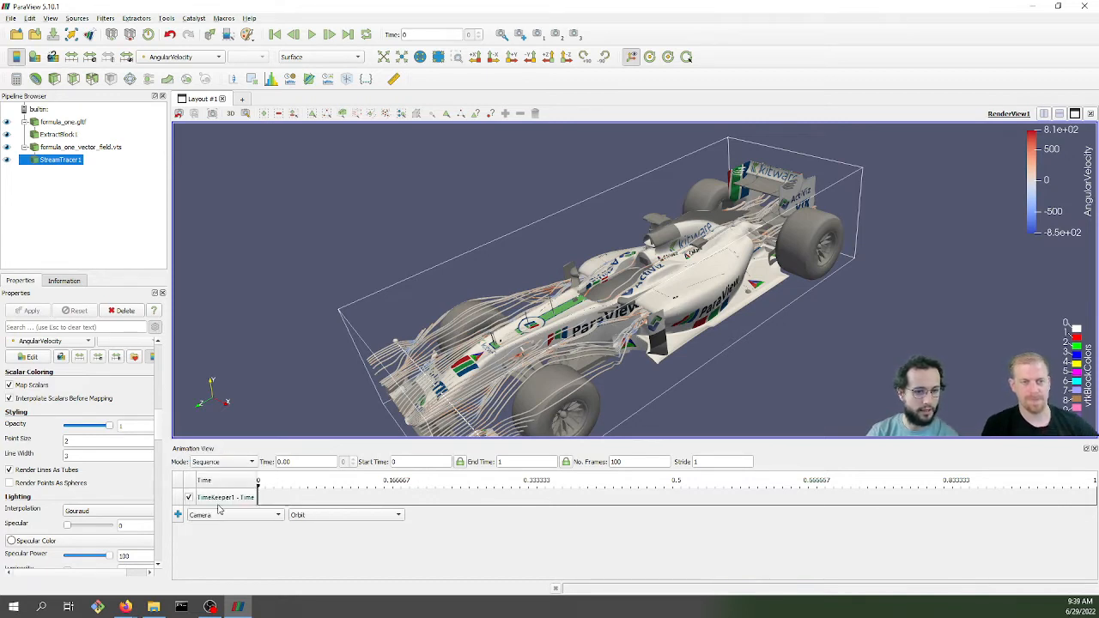
left_click(350, 515)
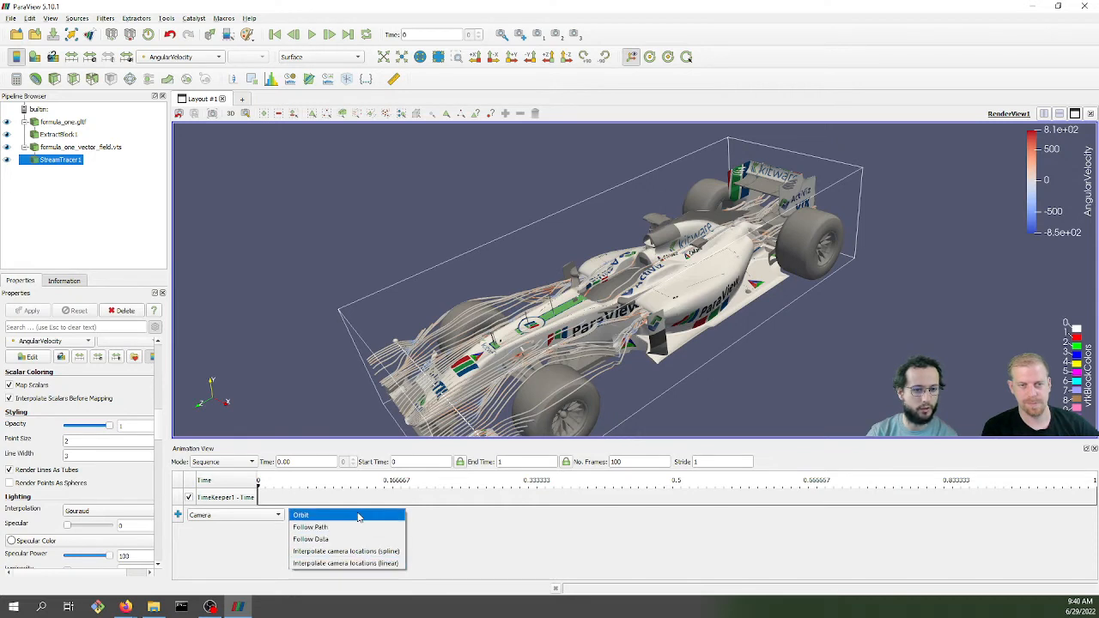
left_click(429, 519)
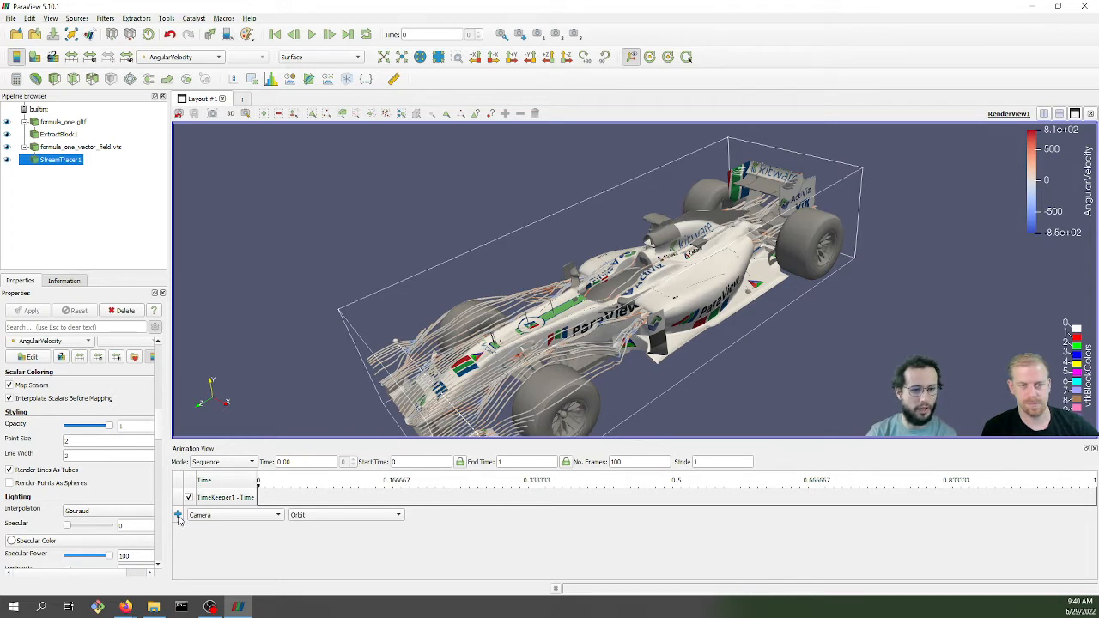
left_click(178, 516)
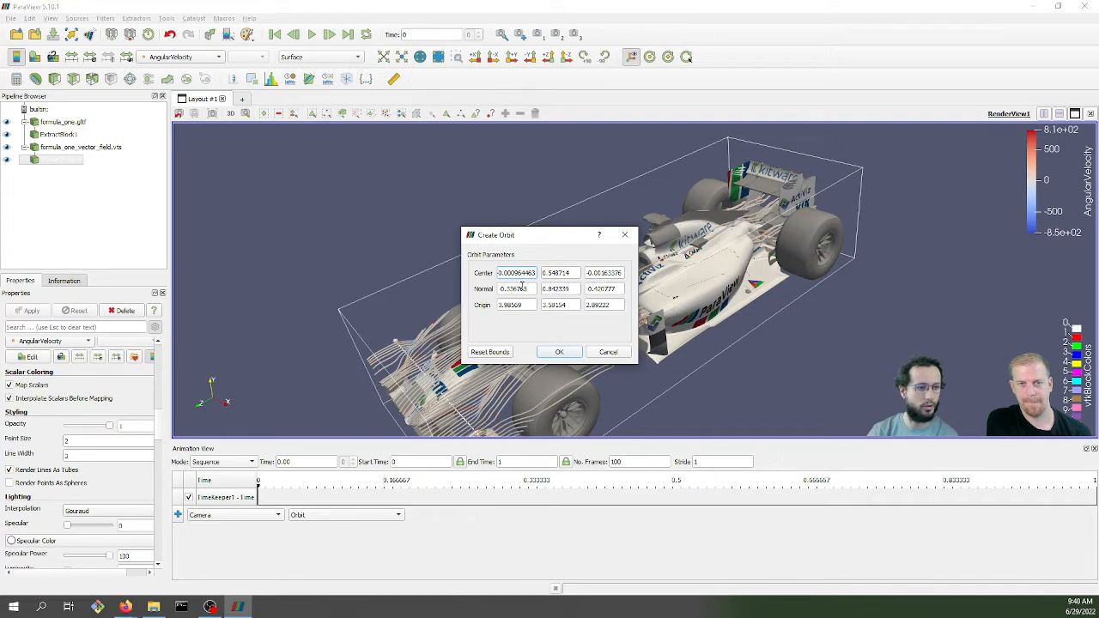
left_click(561, 352)
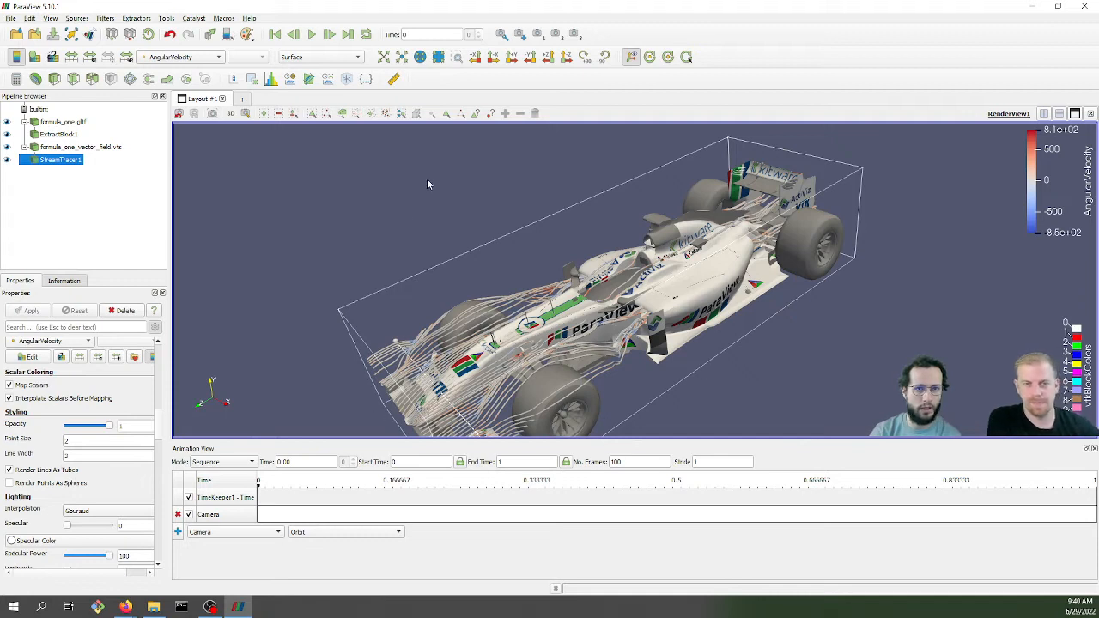
left_click(311, 35)
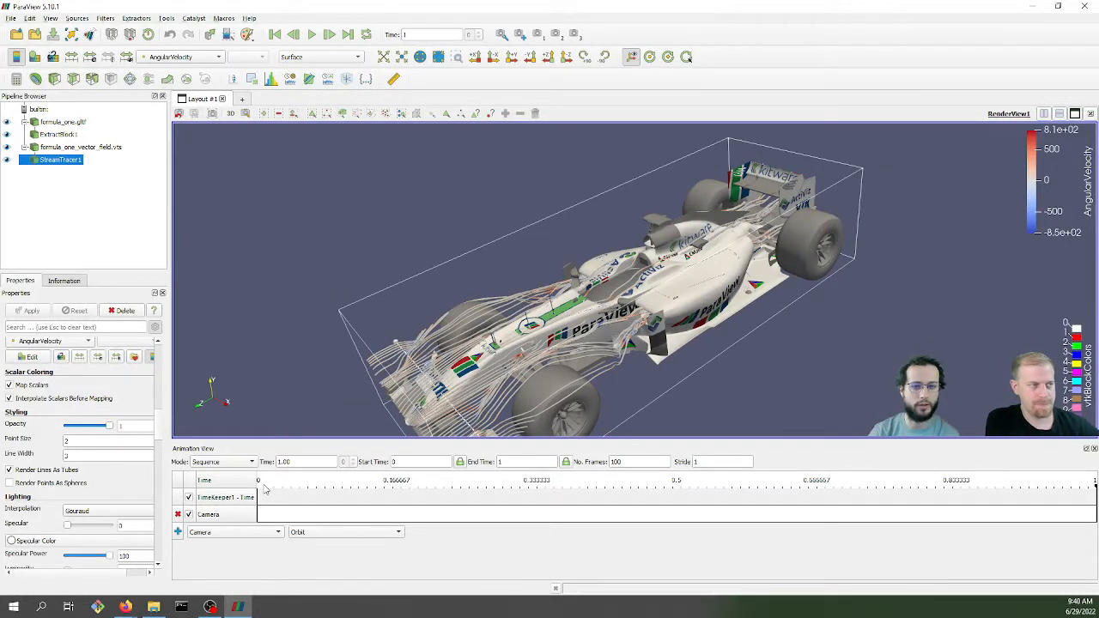
Open the camera track's keyframes and bring up the Camera Position spline for the path at time 0.
double_click(229, 518)
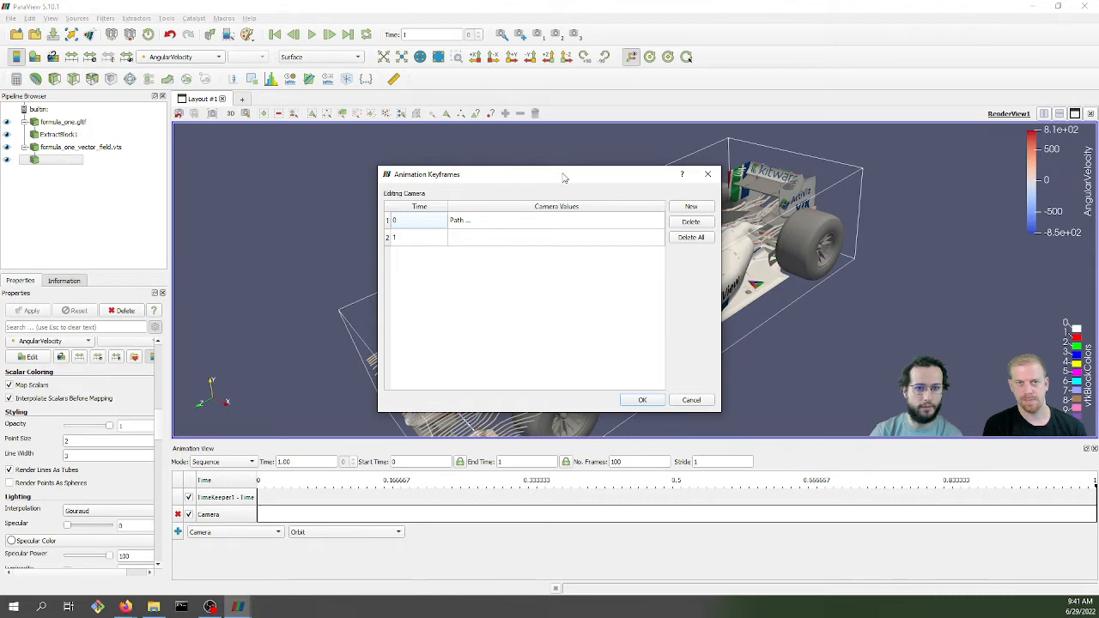
left_click_drag(564, 177, 575, 241)
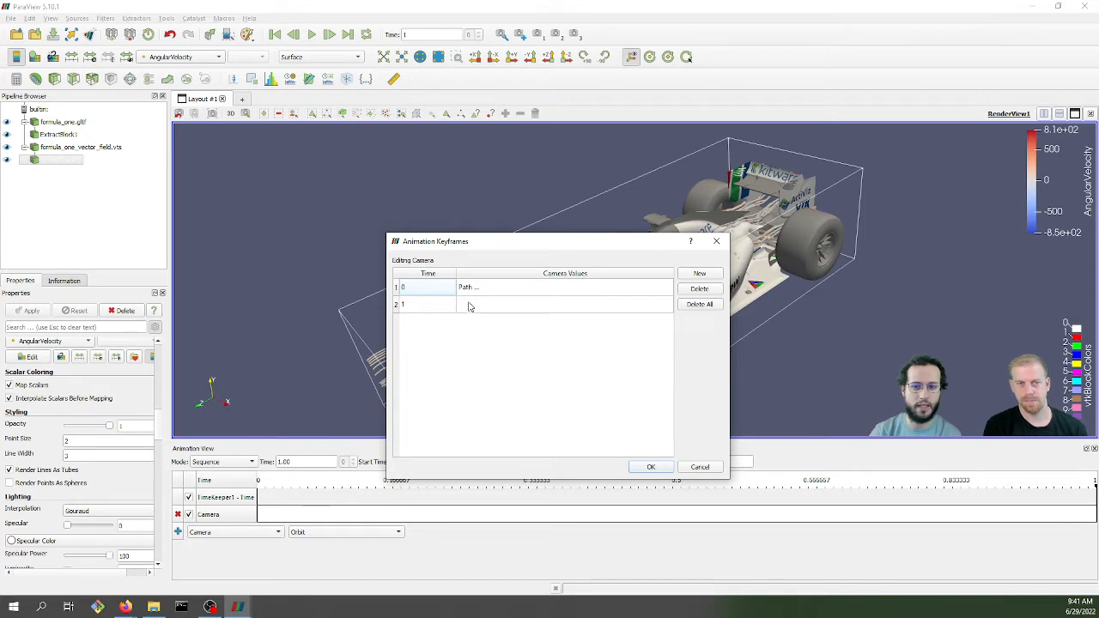
left_click(506, 290)
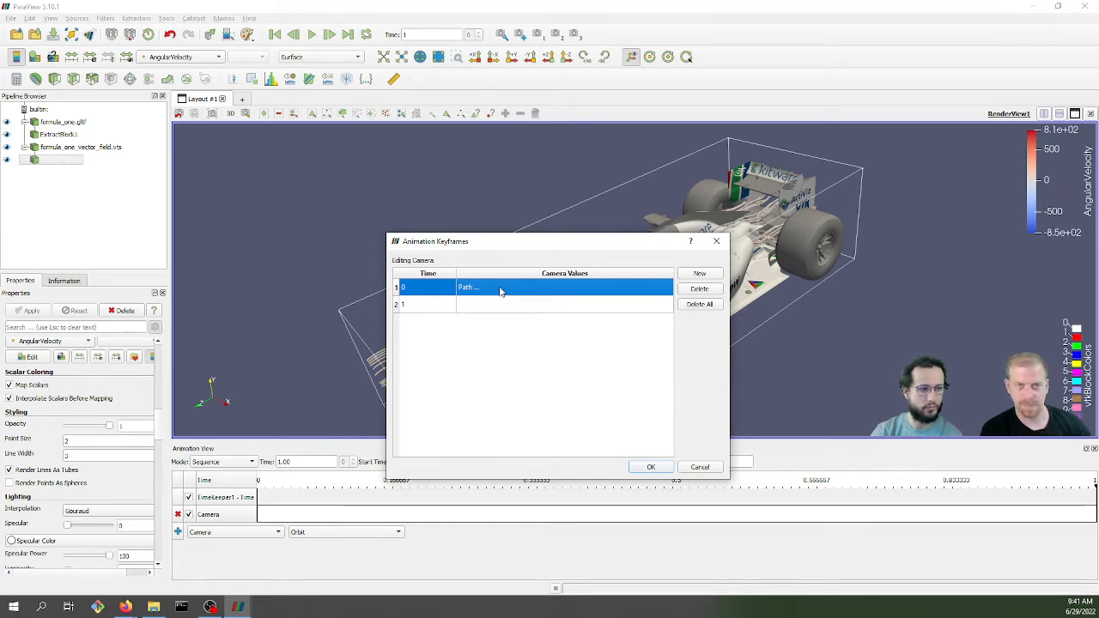
double_click(500, 292)
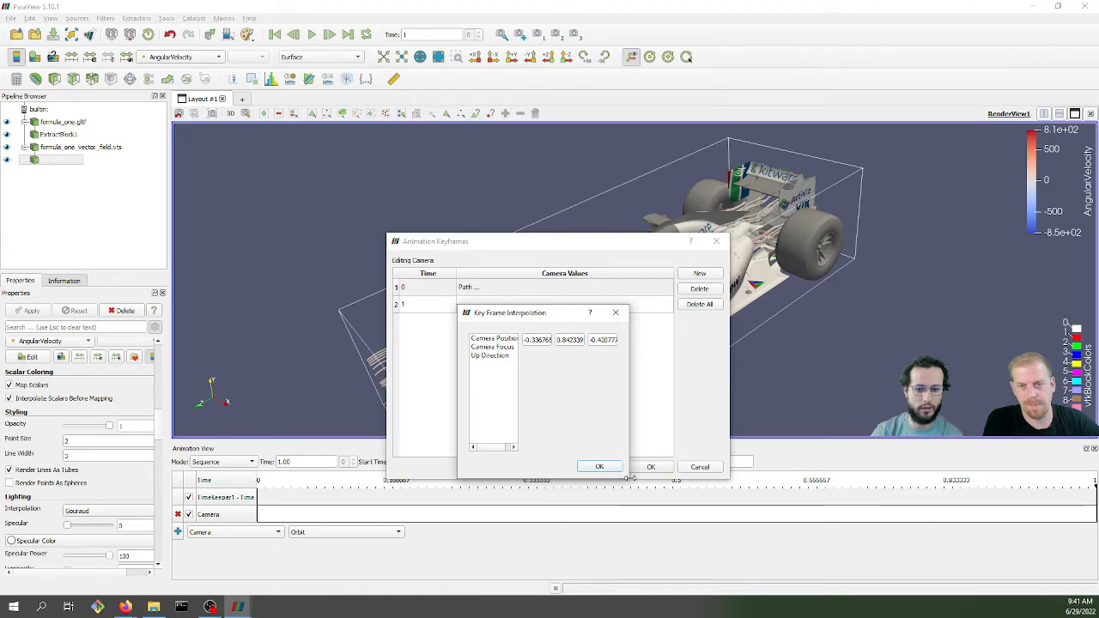
left_click_drag(625, 481, 743, 485)
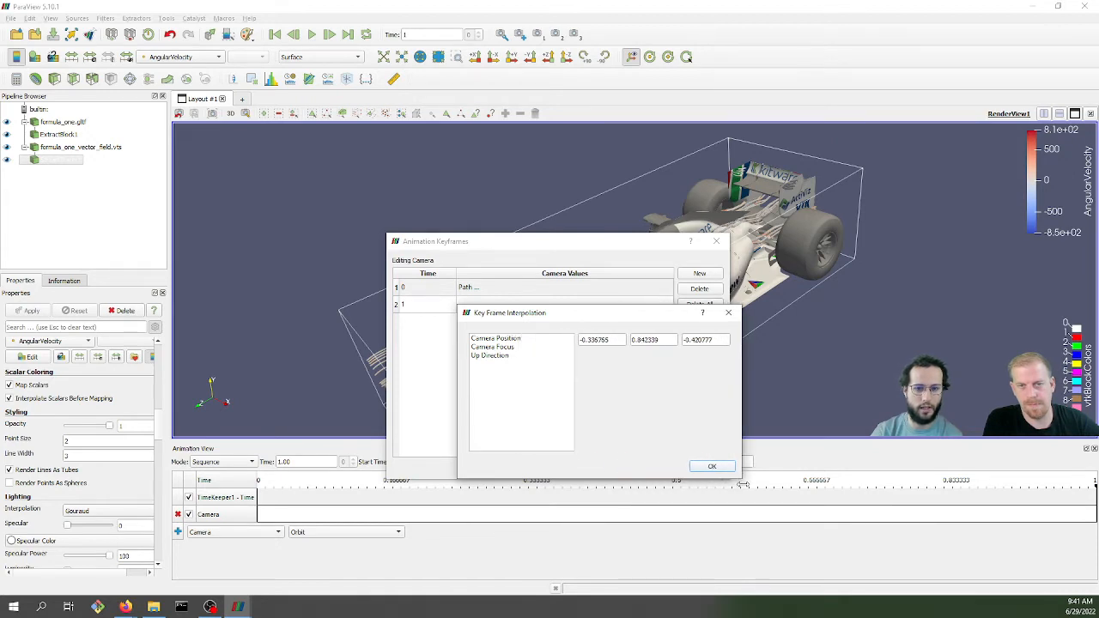
left_click(516, 340)
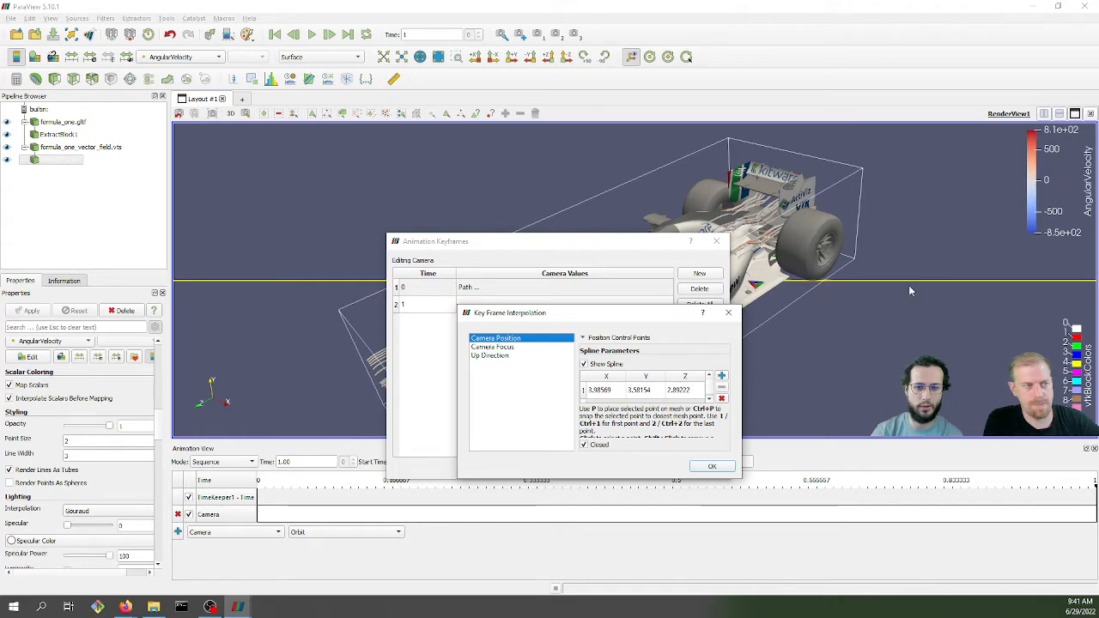
Reshape the circular camera path around the car into an irregular loop by moving four of its control points.
left_click_drag(909, 285, 902, 345)
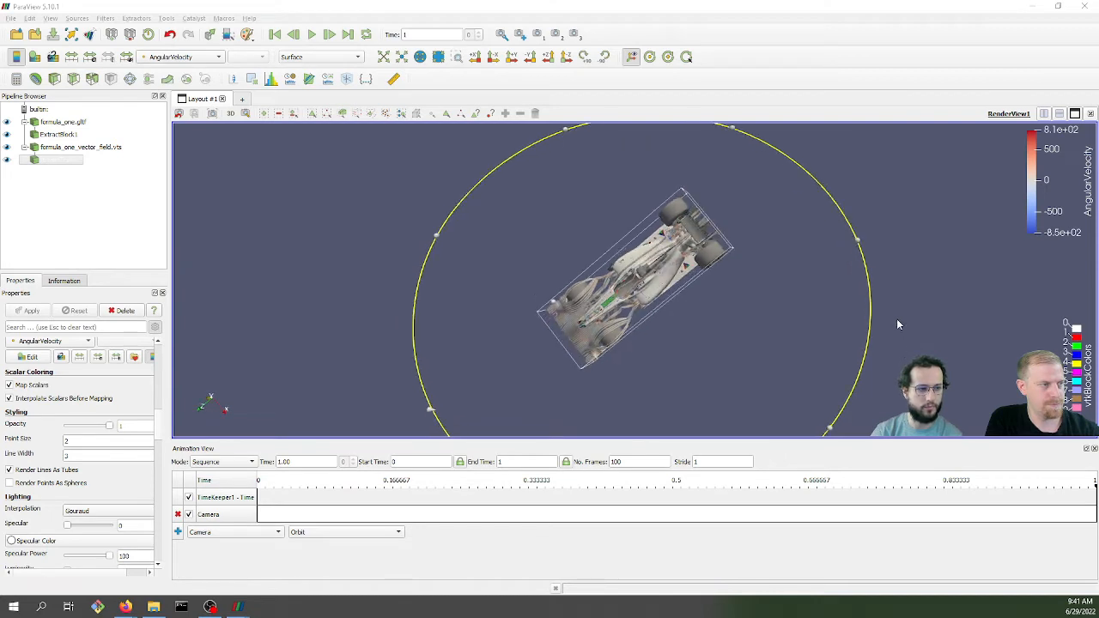
scroll(881, 292, "down", 5)
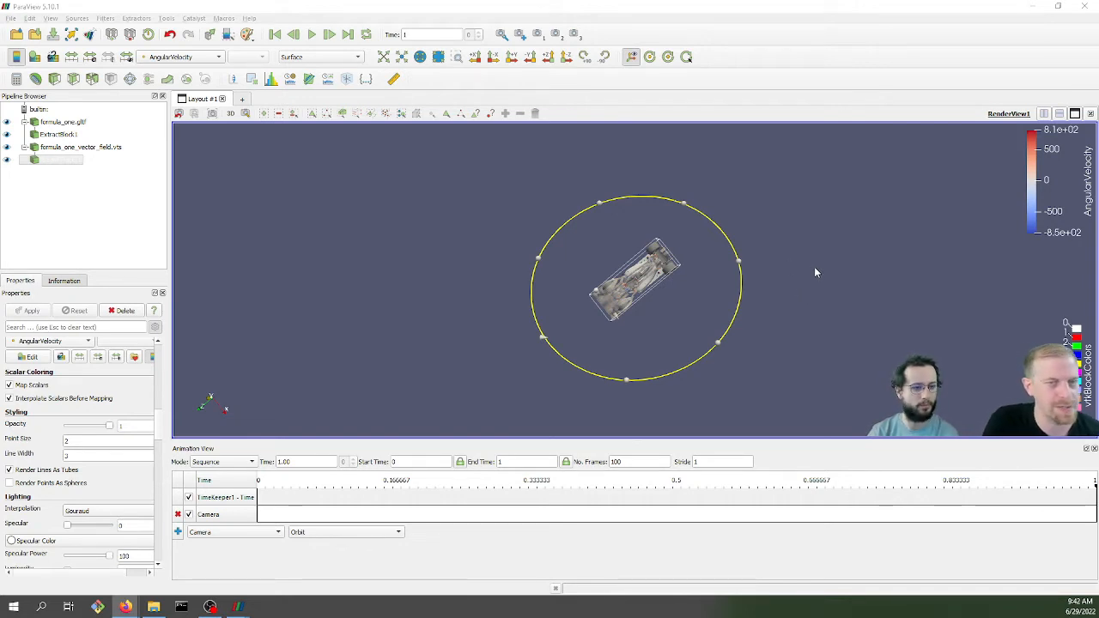
left_click_drag(830, 282, 713, 262)
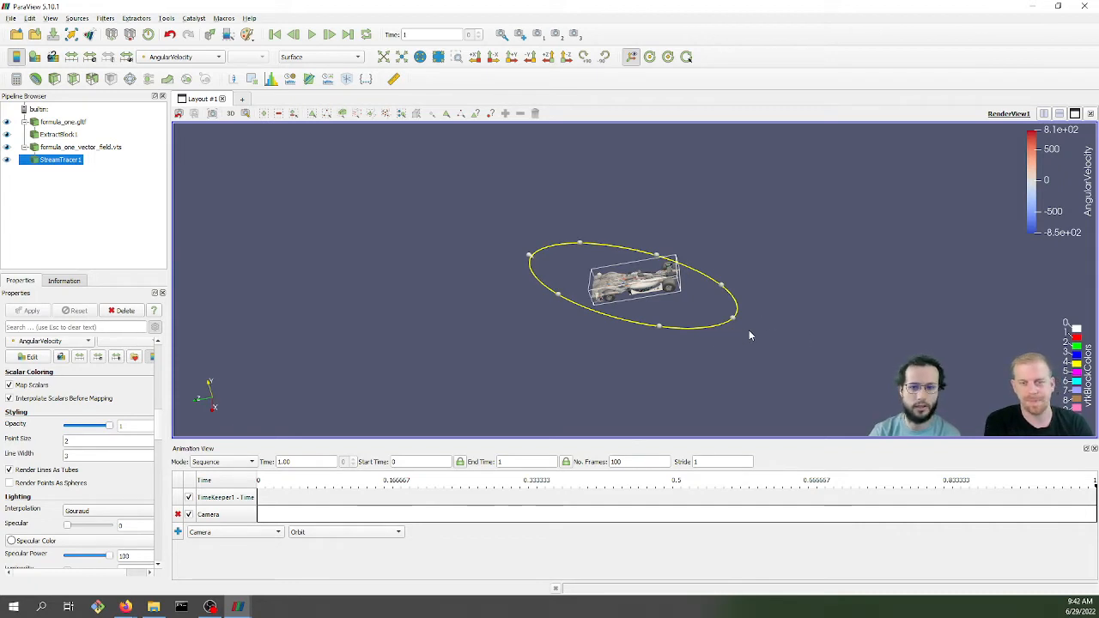
left_click_drag(772, 333, 657, 369)
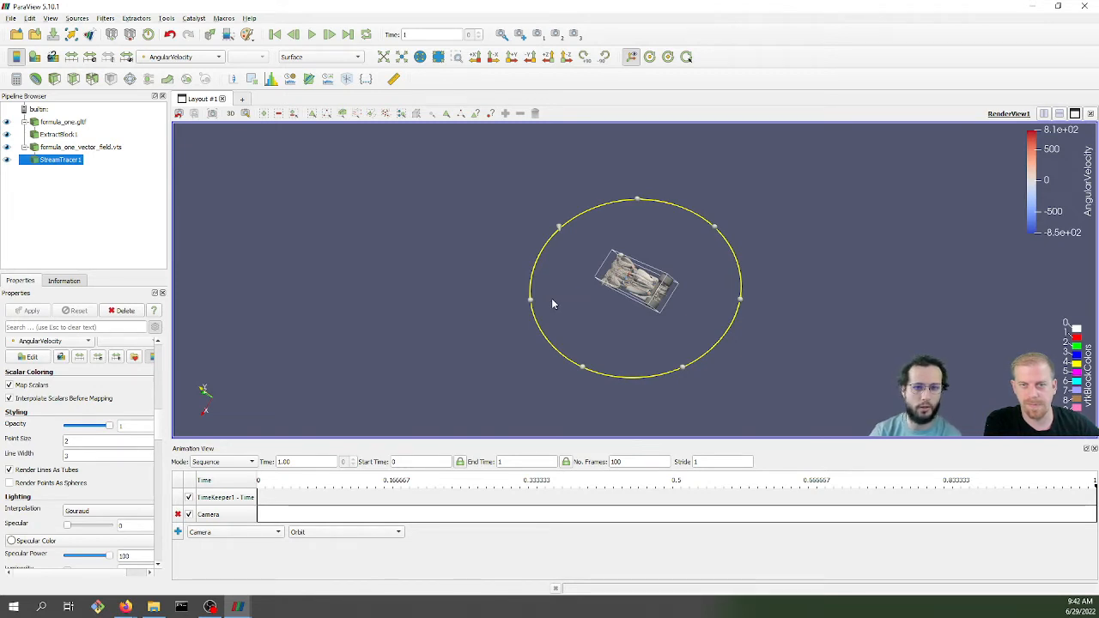
mouse_move(530, 303)
left_mouse_down()
mouse_move(542, 324)
mouse_move(510, 306)
left_mouse_up()
left_click(582, 369, "ctrl")
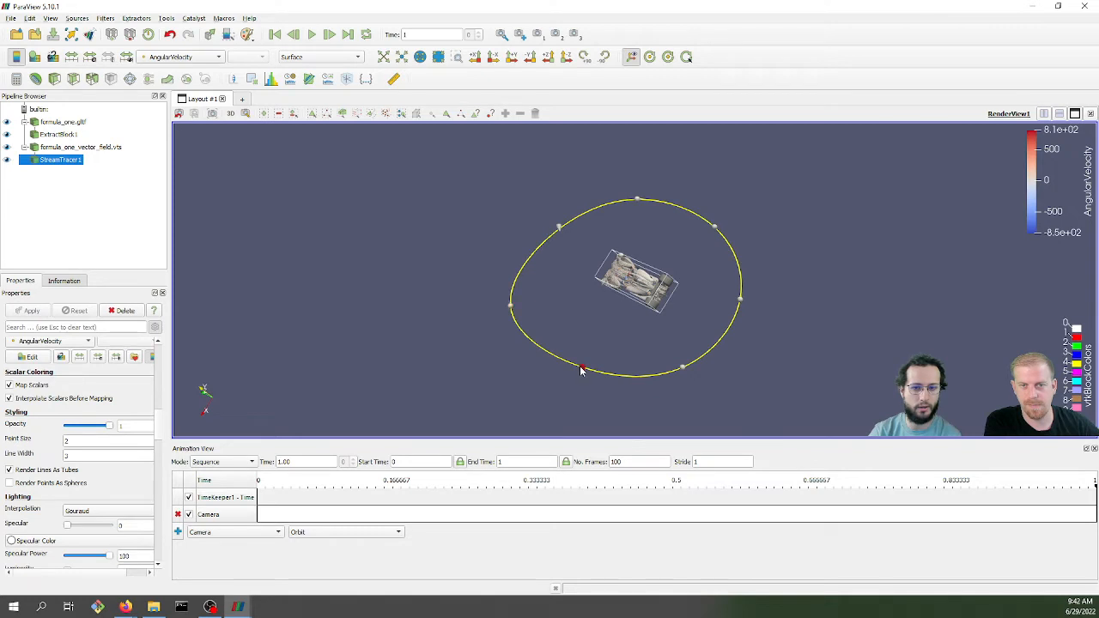
left_click_drag(581, 369, 607, 325)
left_click_drag(639, 204, 690, 167)
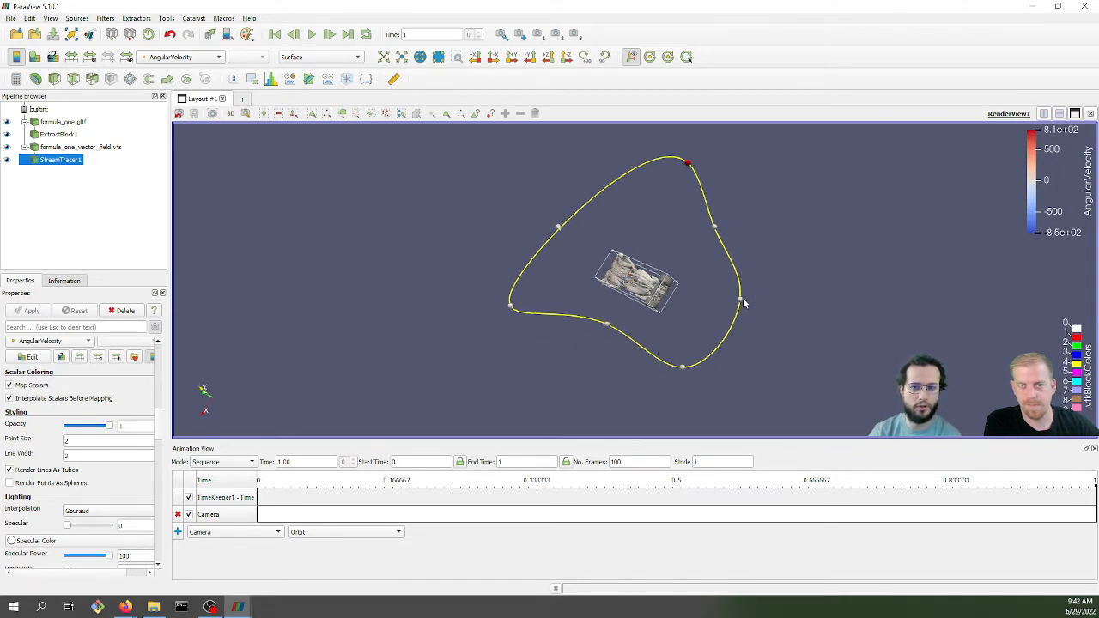
left_click_drag(743, 302, 780, 300)
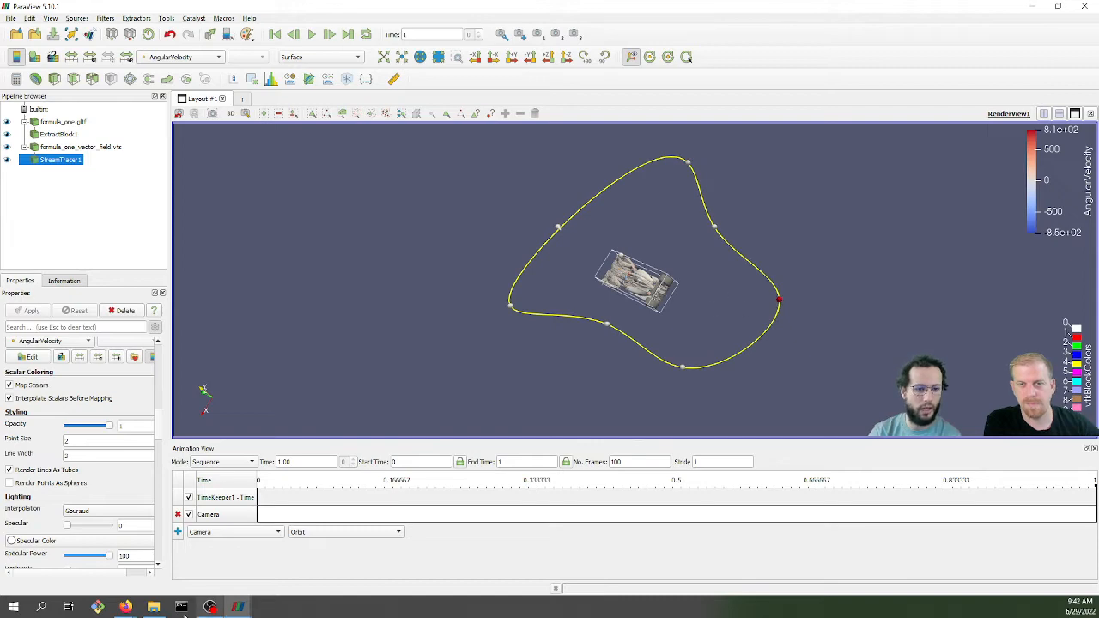
Go back to the keyframe interpolation dialog and enlarge it to examine the camera path's control point coordinates.
left_click(238, 607)
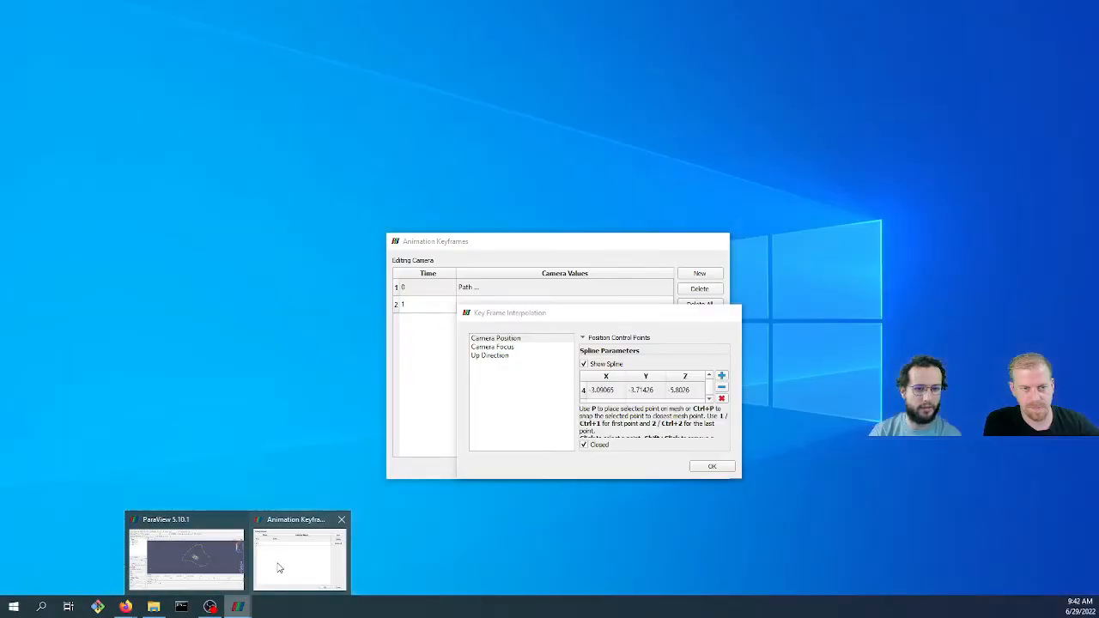
left_click(278, 568)
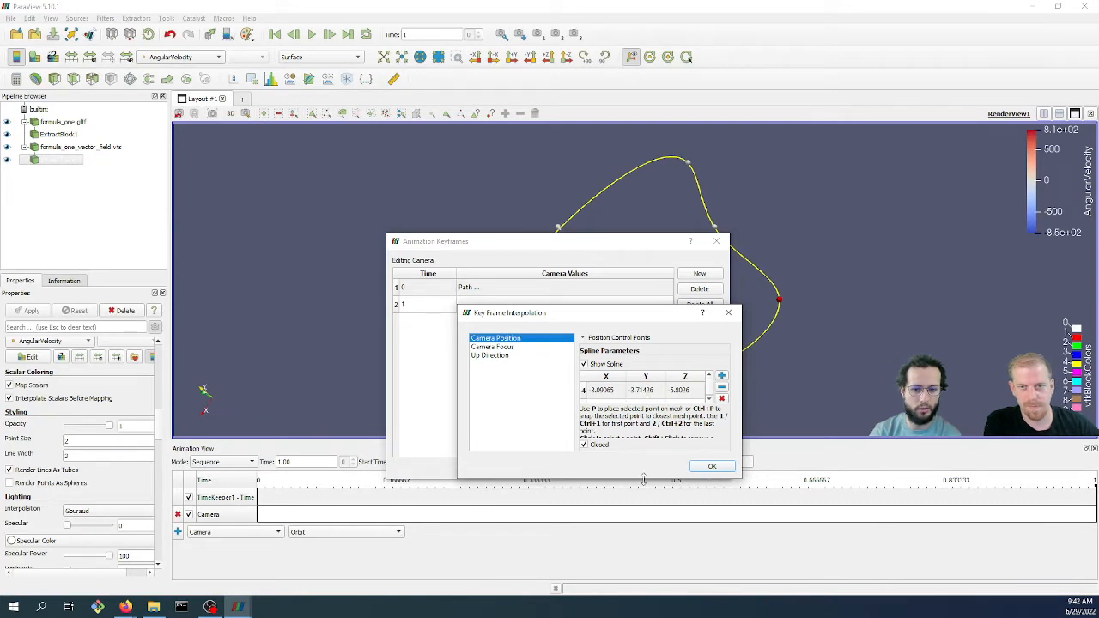
left_click_drag(642, 478, 642, 581)
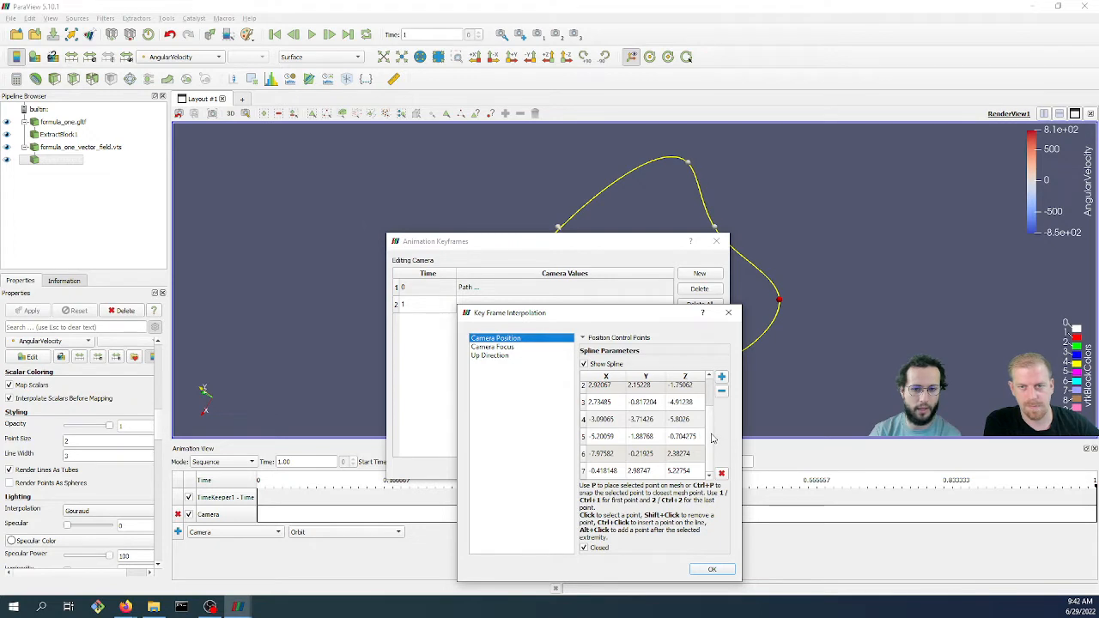
left_click_drag(712, 435, 712, 380)
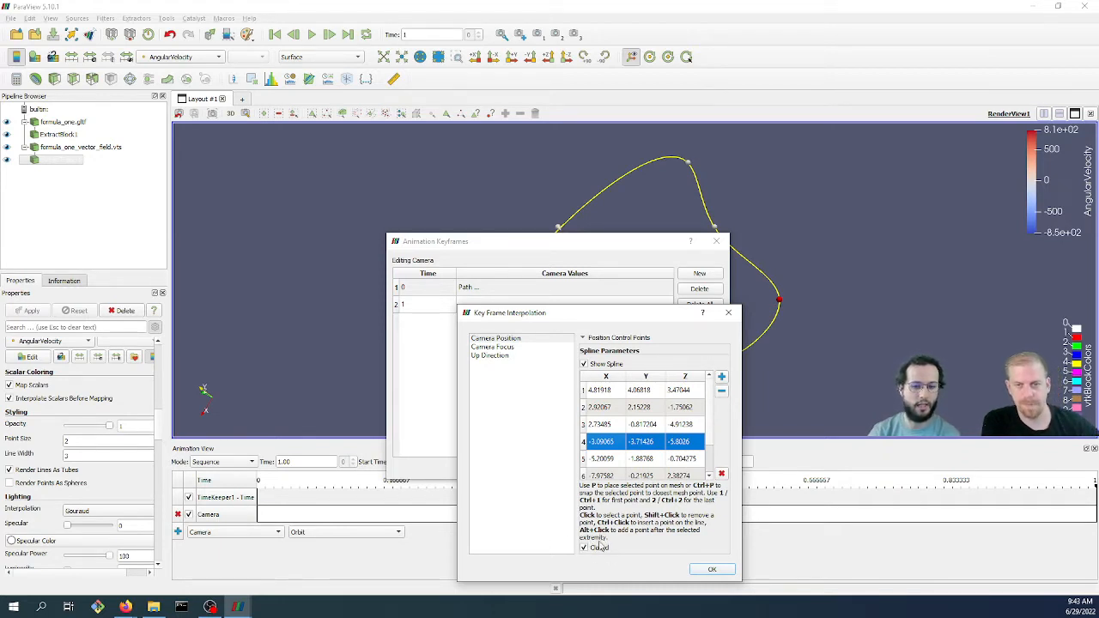
scroll(637, 445, "down", 1)
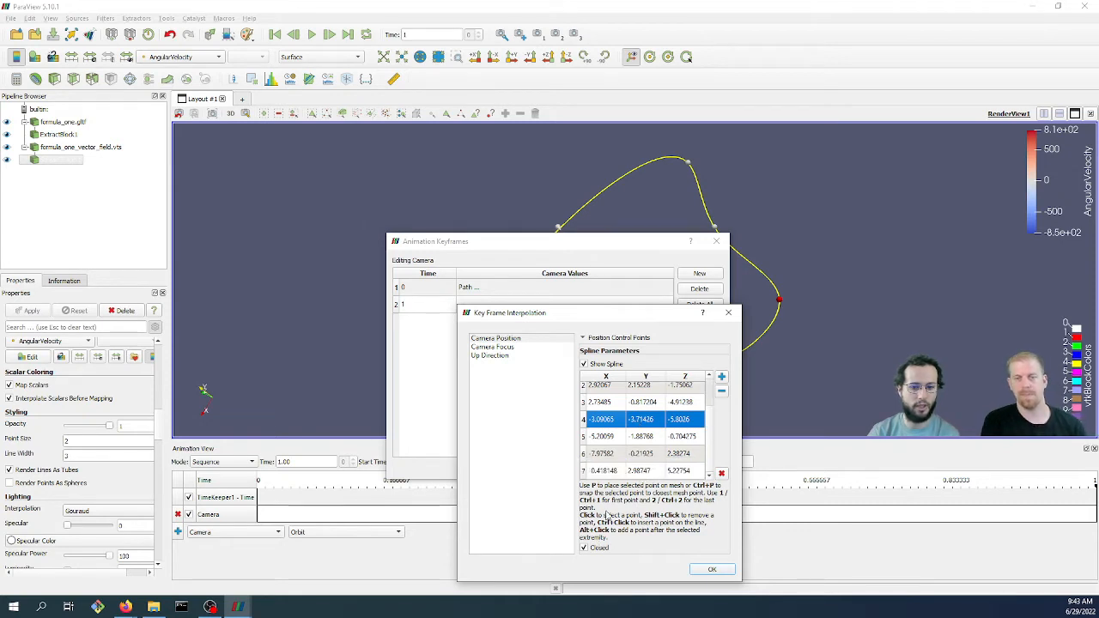
scroll(661, 468, "up", 1)
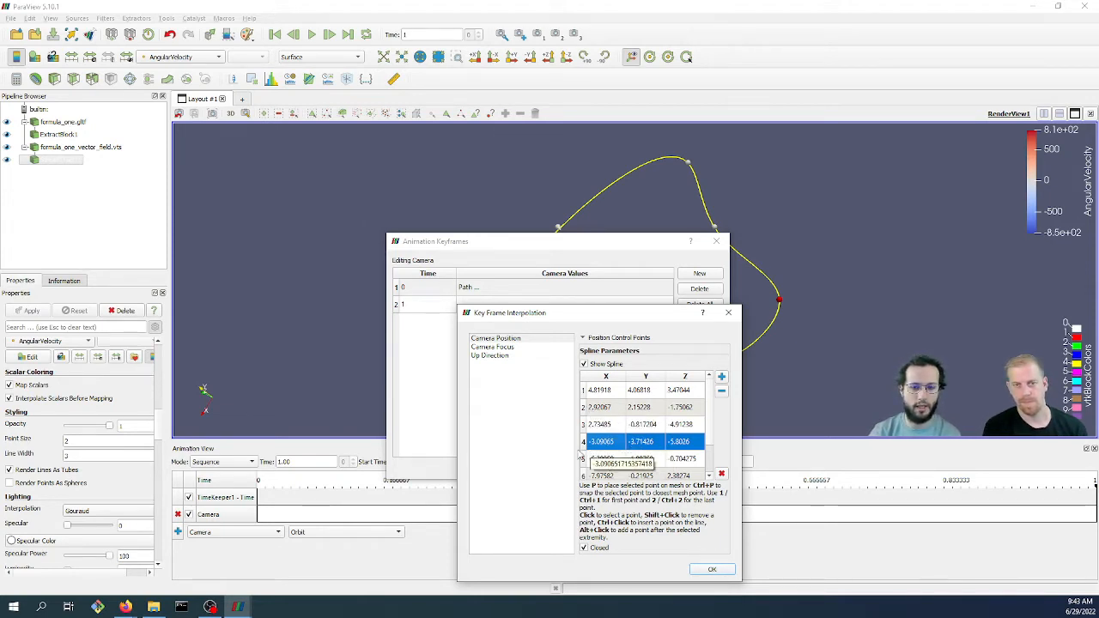
Accept the edited camera path and play the animation from its first frame.
left_click(713, 571)
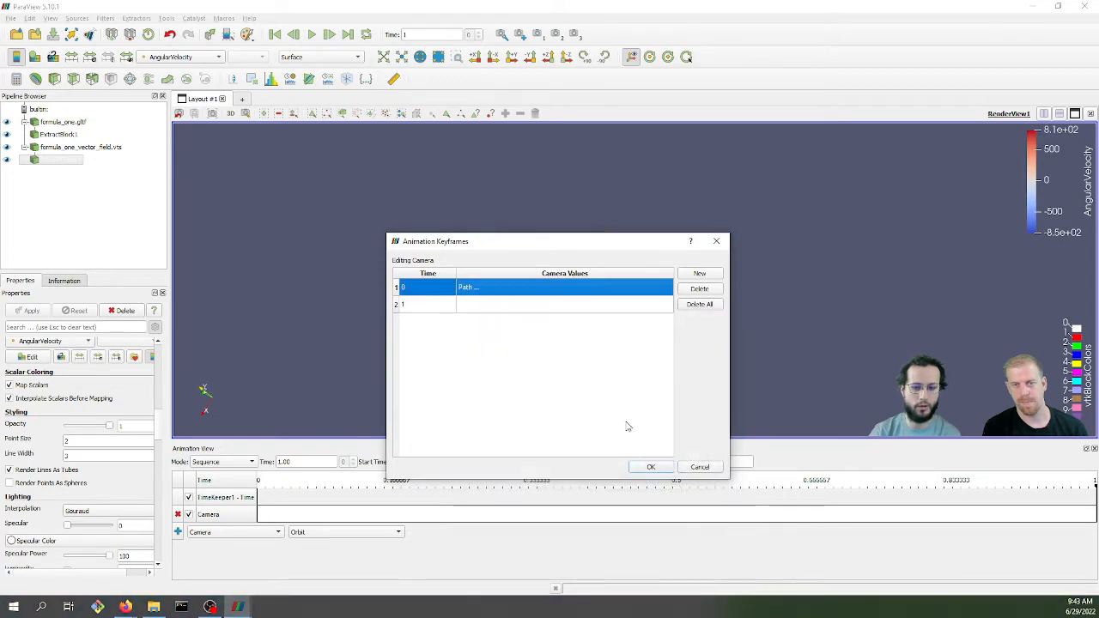
left_click(652, 467)
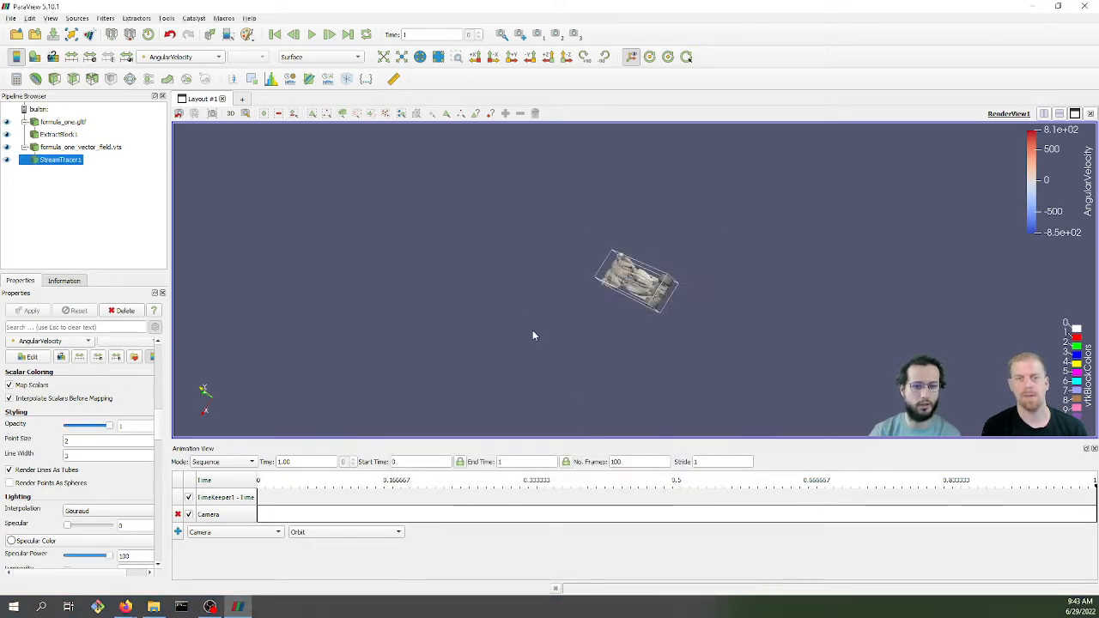
left_click(275, 34)
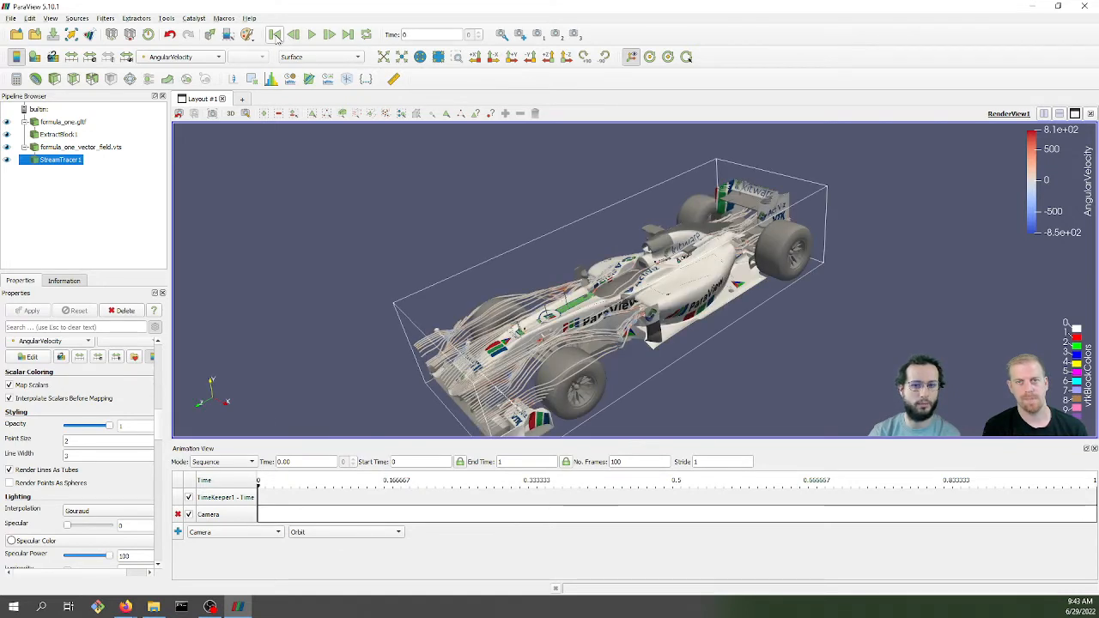
left_click(312, 35)
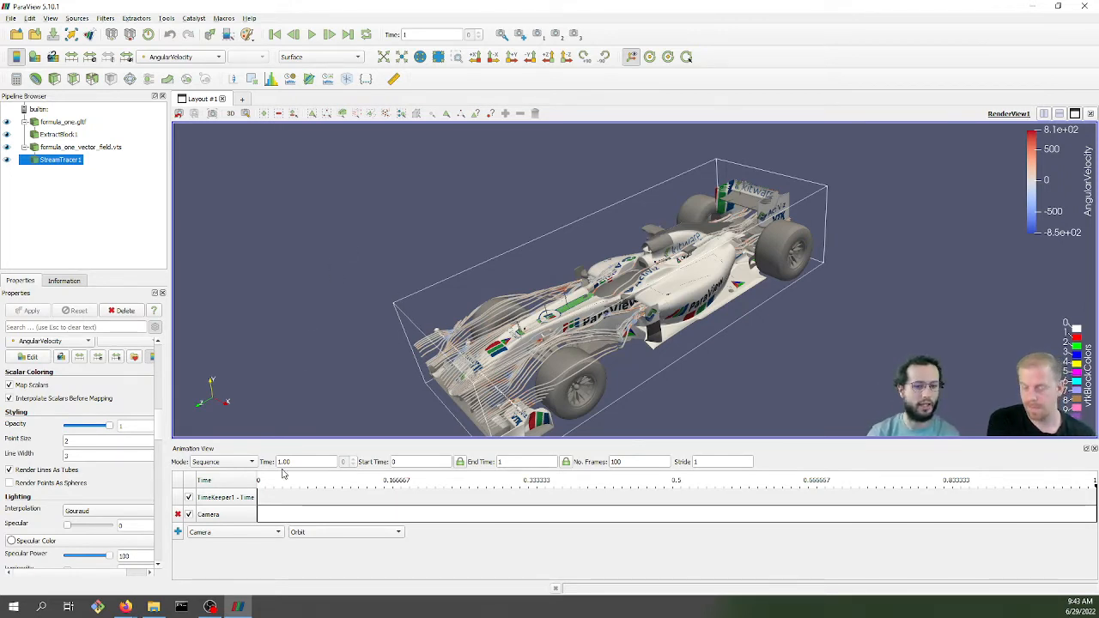
Replace the Orbit camera track with a new Camera track in Follow Path mode.
left_click(319, 533)
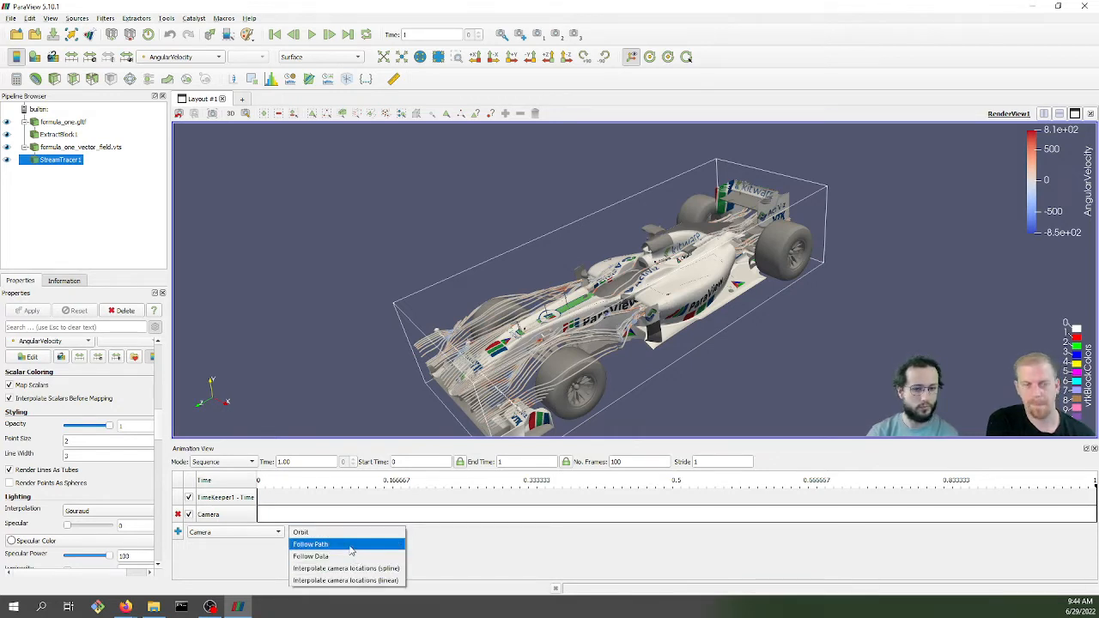
left_click(347, 545)
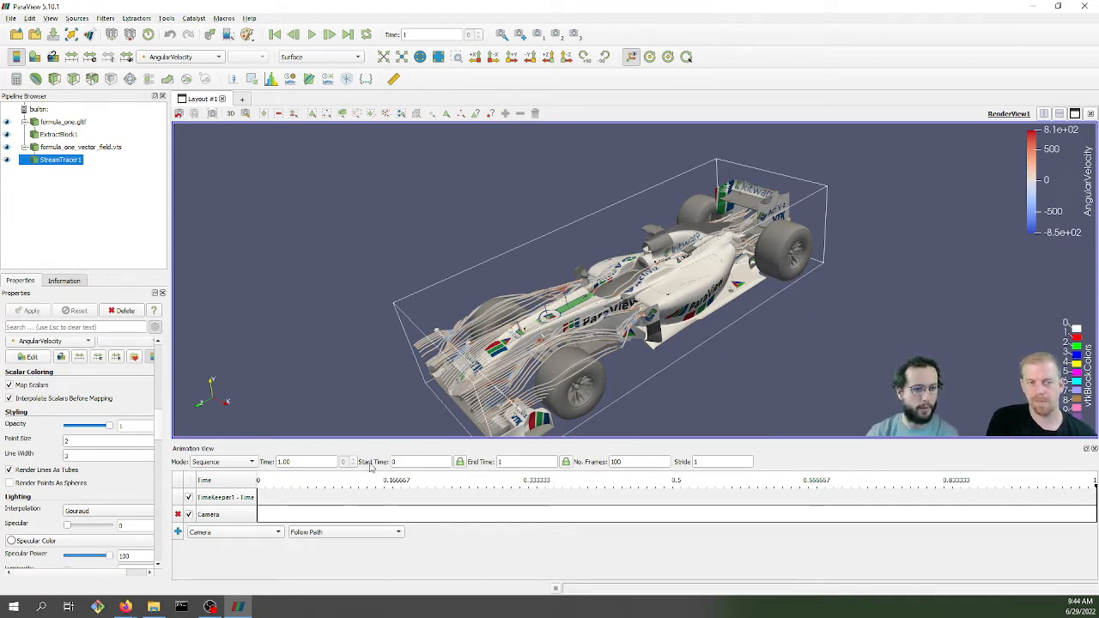
left_click(178, 515)
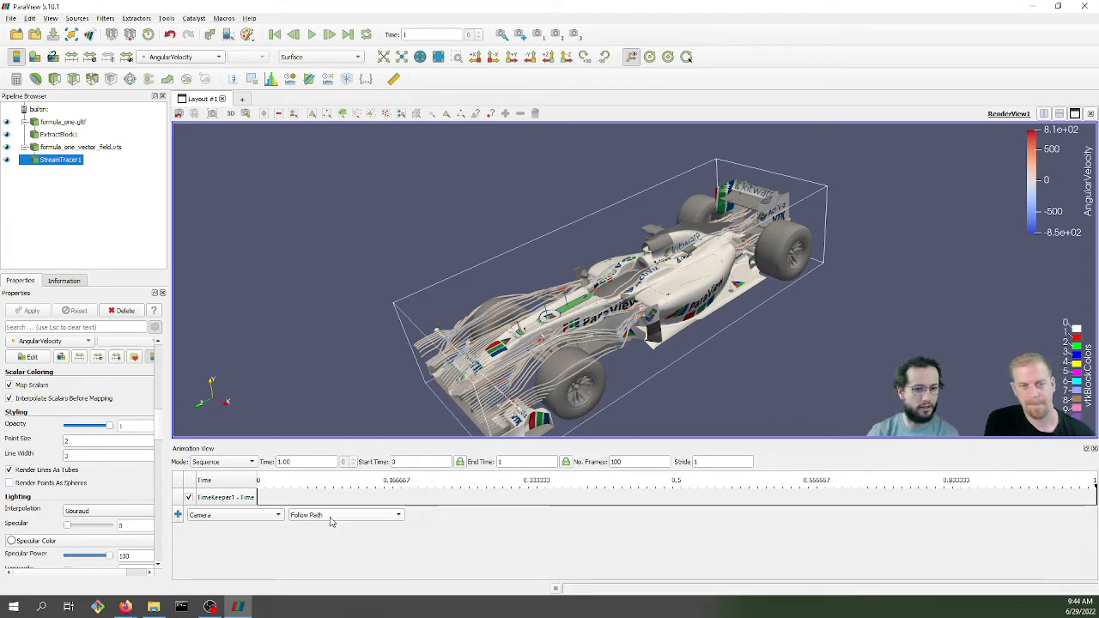
left_click(178, 515)
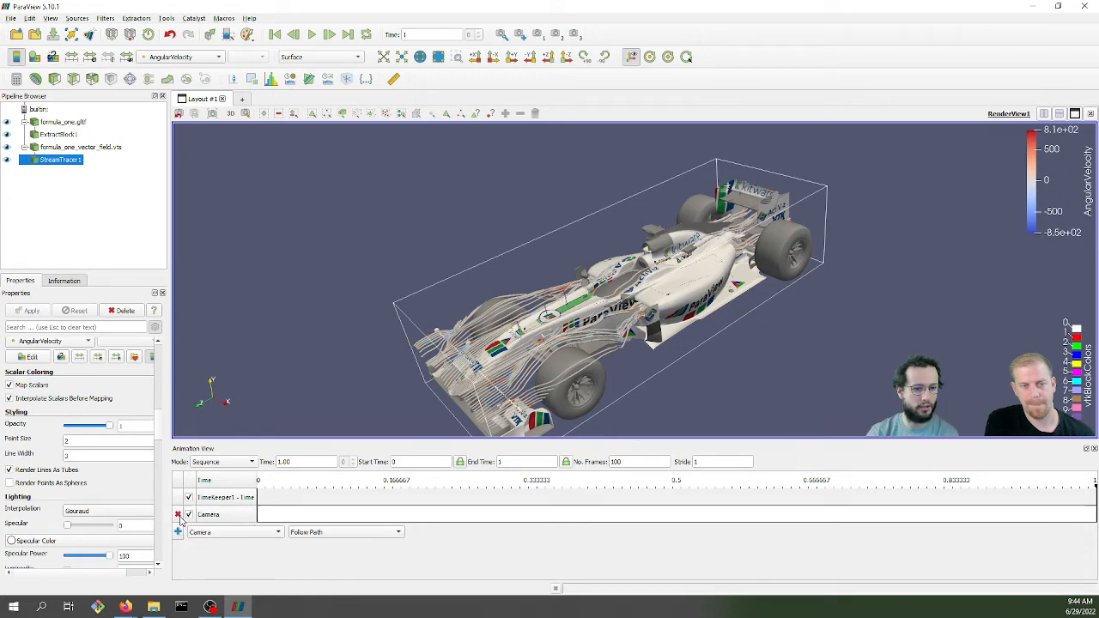
Open the Follow Path track's keyframe at time 0 and view its Camera Position spline around the car.
double_click(242, 515)
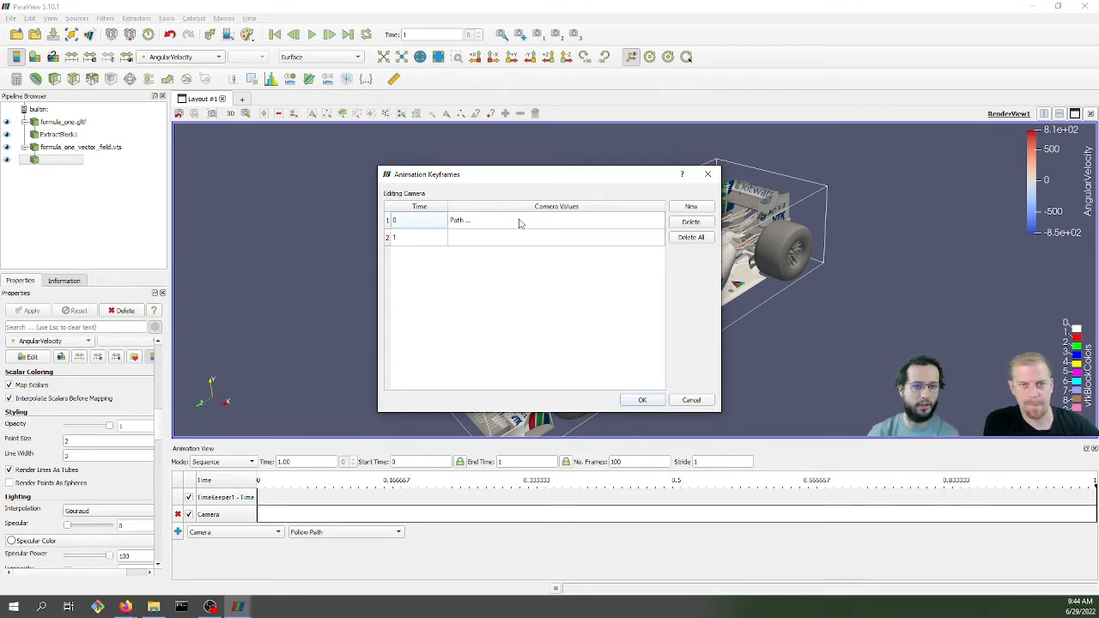
left_click(504, 225)
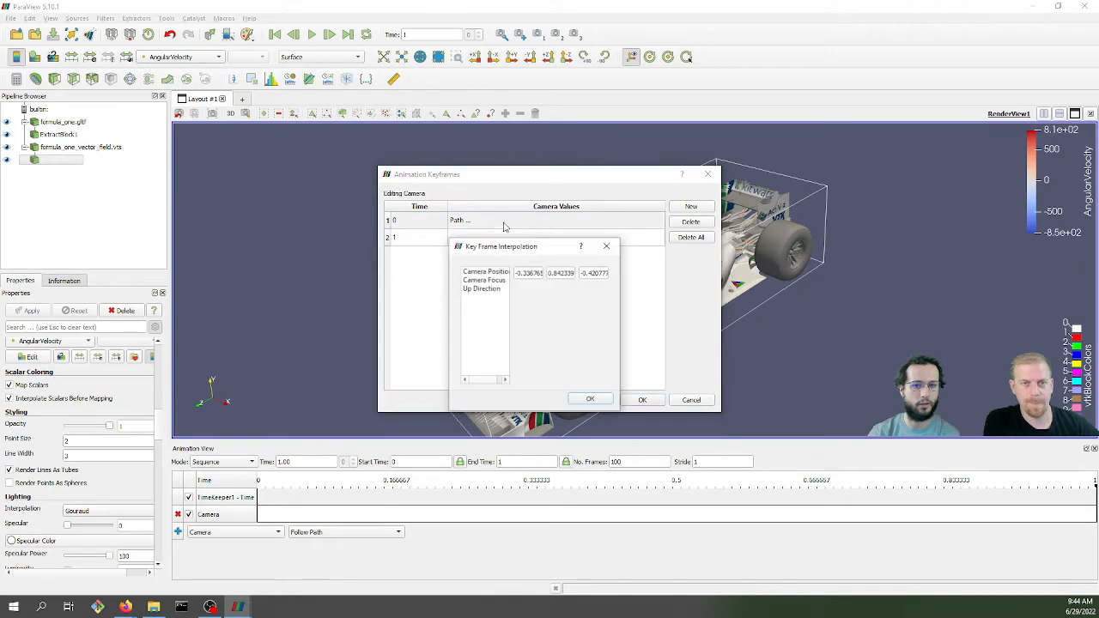
left_click(493, 272)
scroll(842, 304, "down", 6)
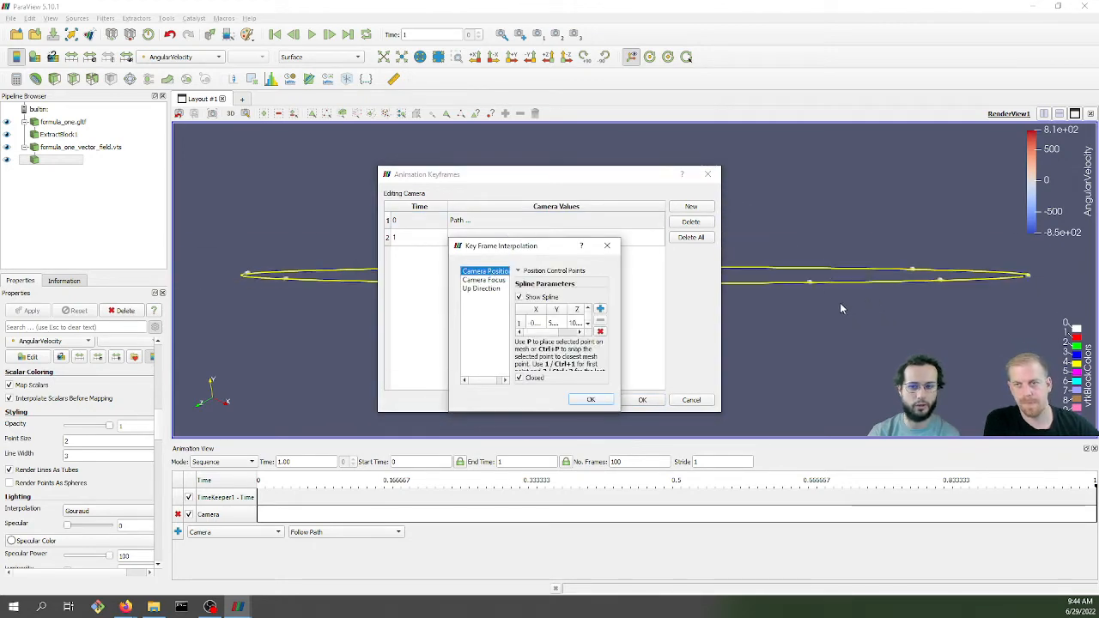
mouse_move(849, 321)
left_mouse_down()
mouse_move(841, 353)
mouse_move(840, 336)
left_mouse_up()
scroll(841, 341, "down", 5)
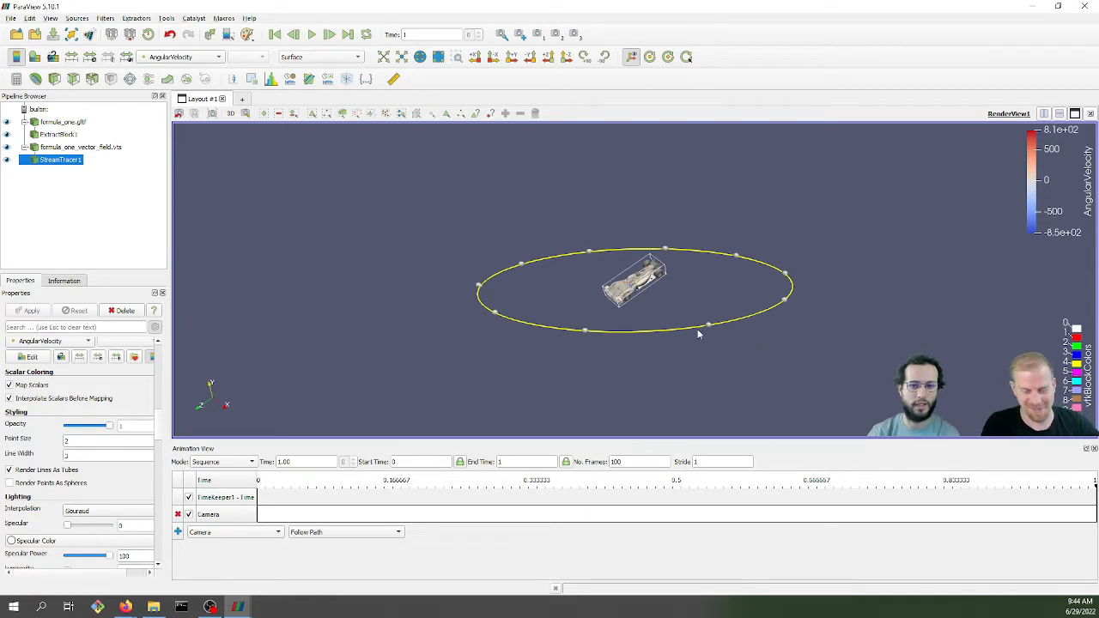
left_click_drag(813, 397, 820, 390)
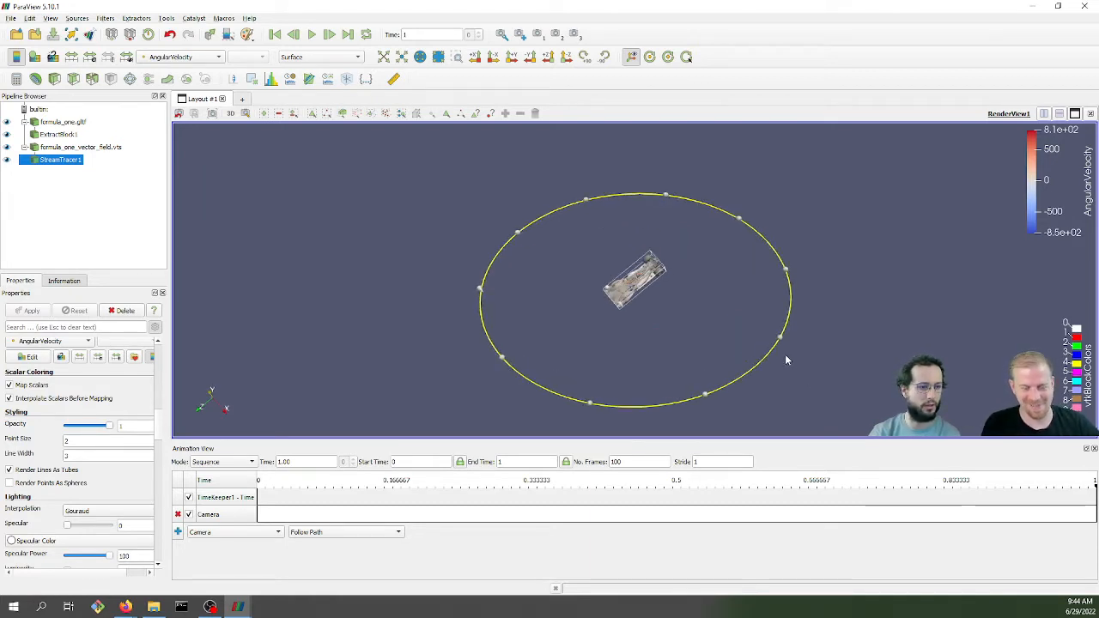
left_click_drag(670, 340, 671, 327)
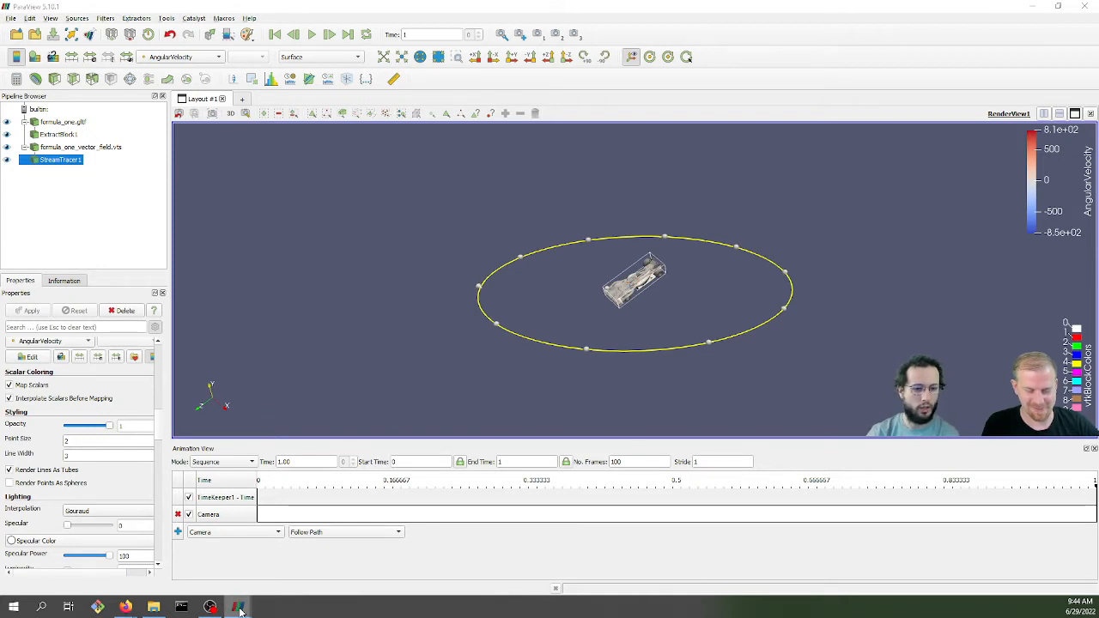
Examine the path keyframe's Camera Position, Camera Focus and Up Direction settings, and close the keyframe editing.
mouse_move(234, 606)
left_click(288, 533)
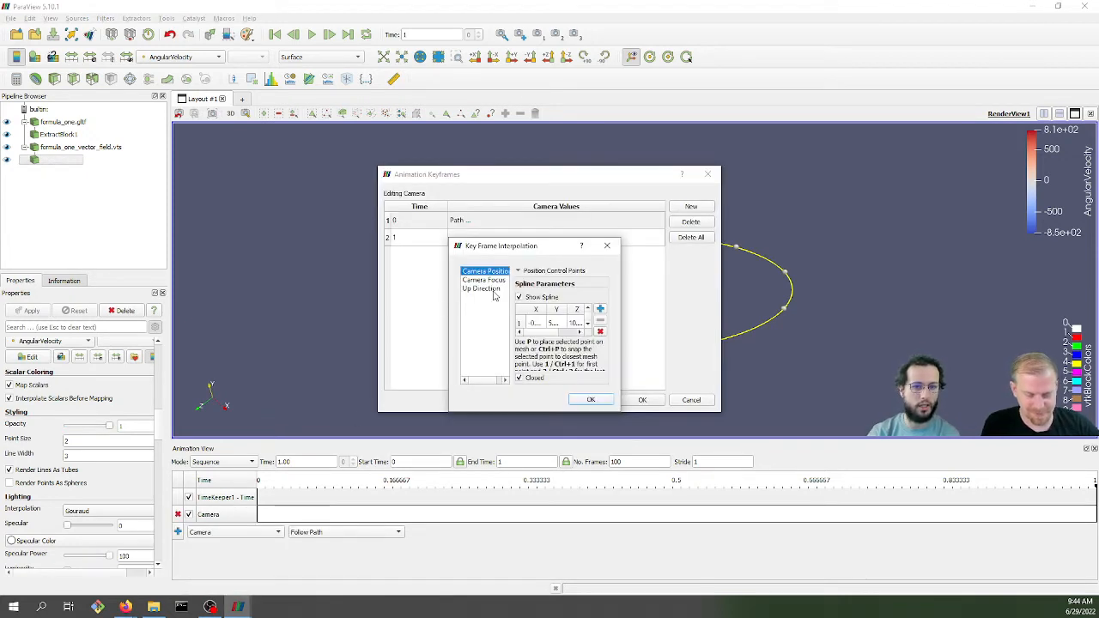
left_click(494, 281)
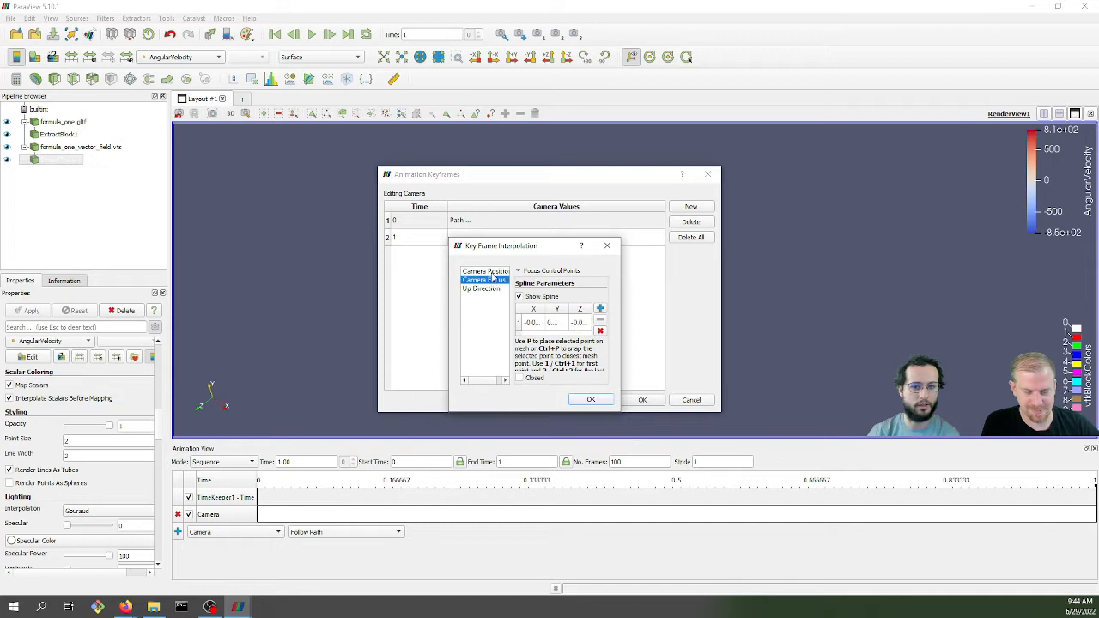
left_click(484, 271)
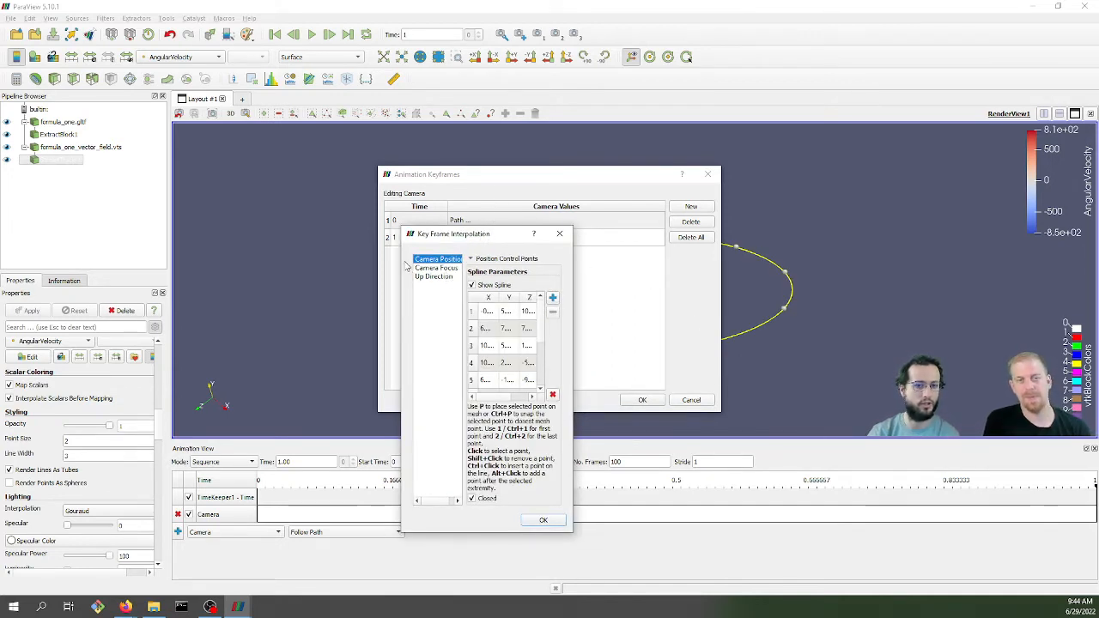
left_click(453, 268)
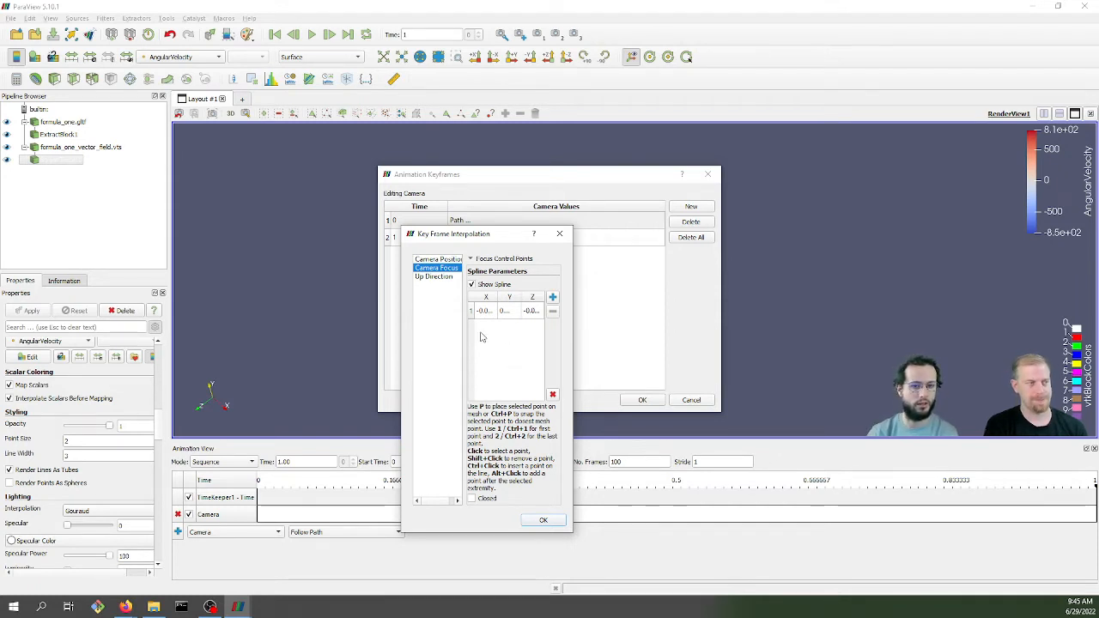
left_click(444, 279)
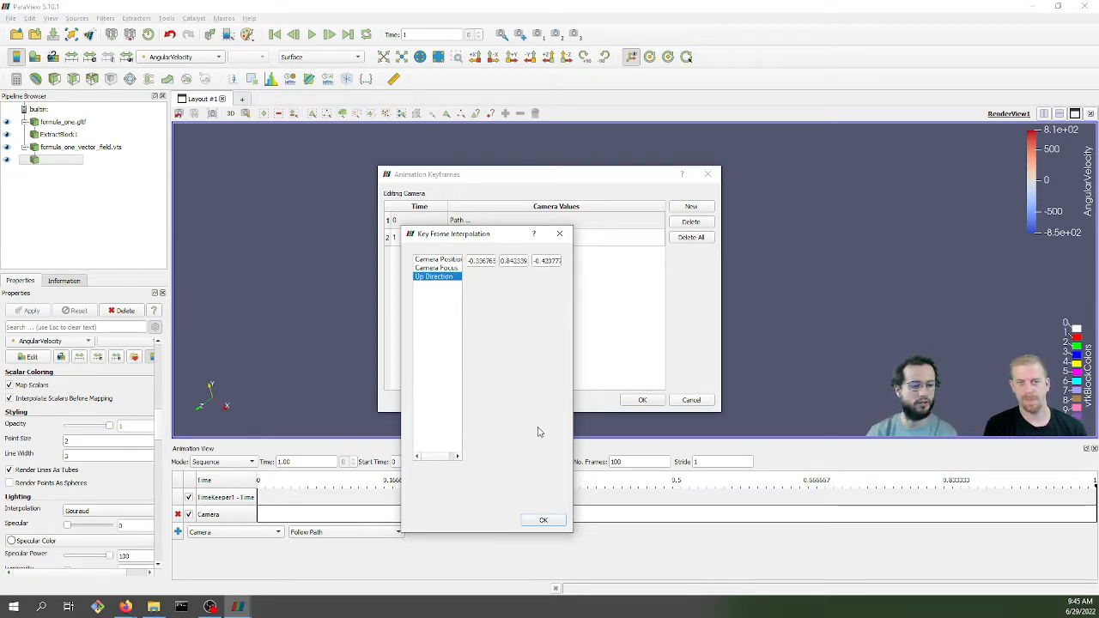
left_click(543, 523)
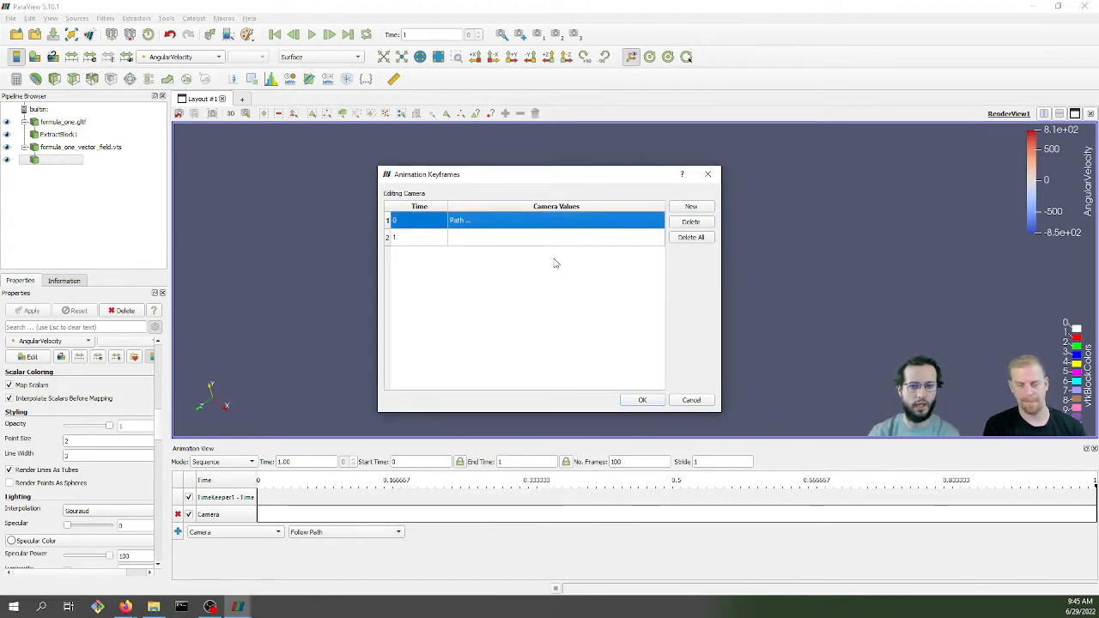
left_click(642, 401)
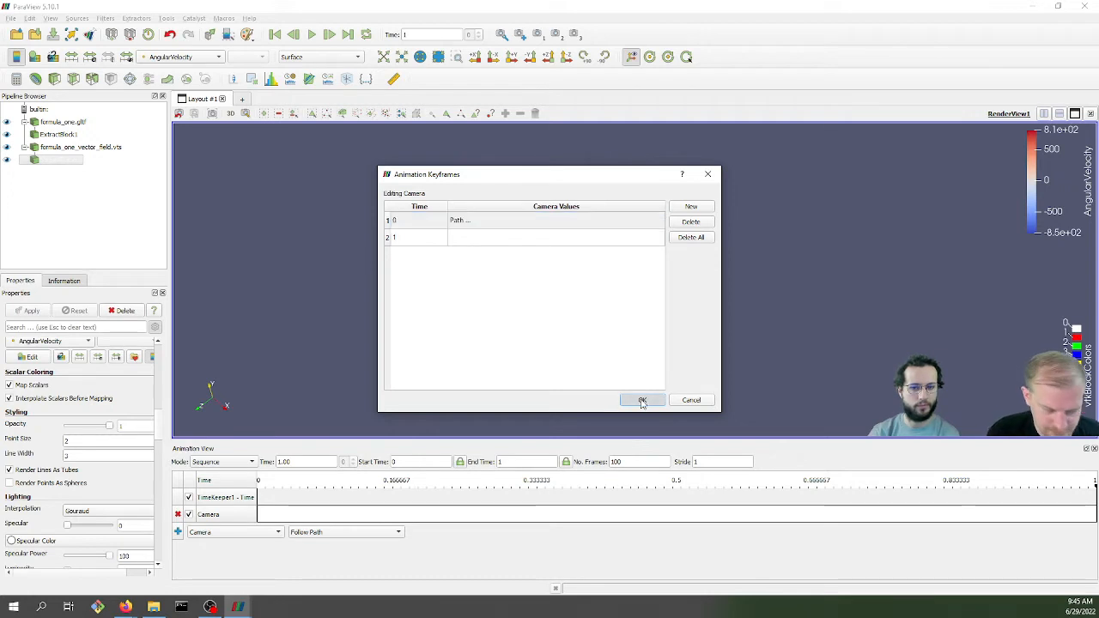
Delete the Follow Path camera track and select linear interpolation of camera locations as the camera animation mode.
scroll(722, 301, "up", 5)
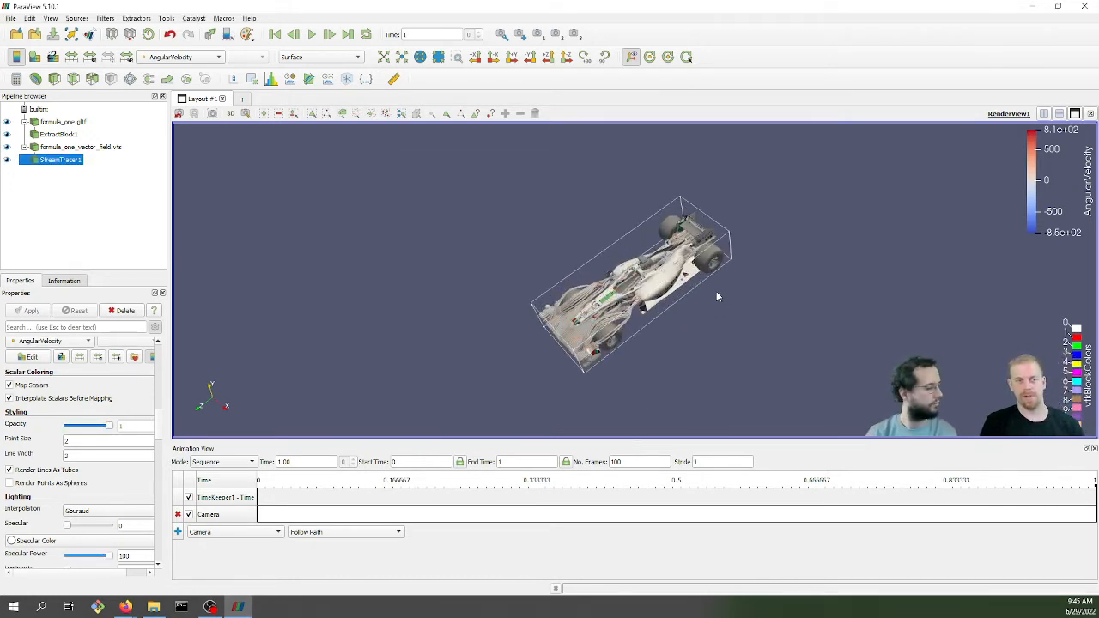
mouse_move(698, 365)
left_mouse_down()
mouse_move(694, 329)
mouse_move(689, 356)
left_mouse_up()
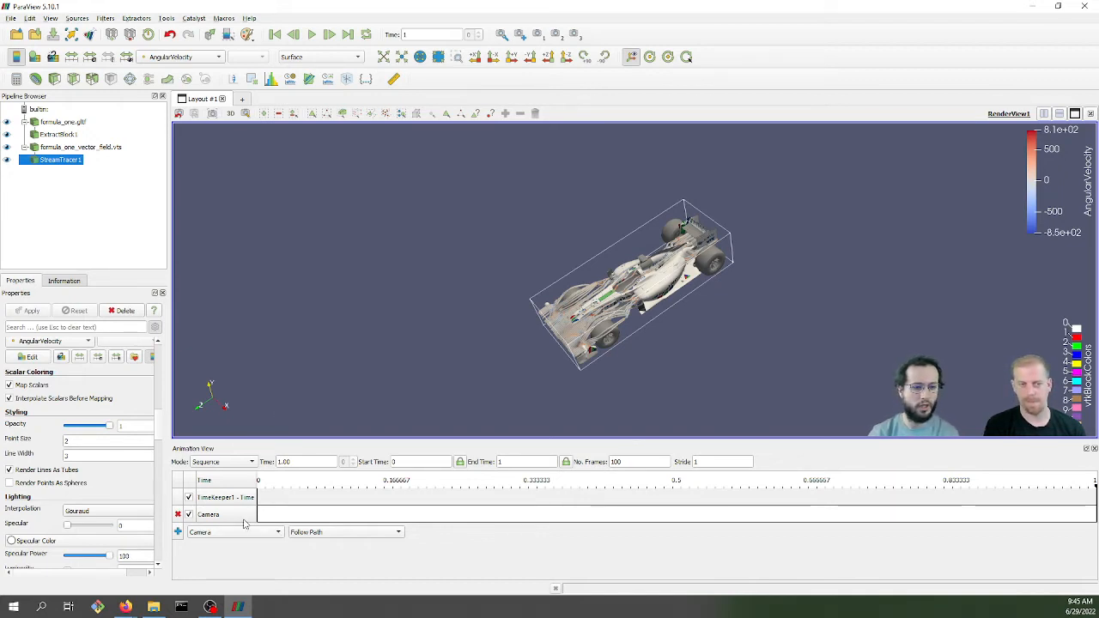
left_click(179, 517)
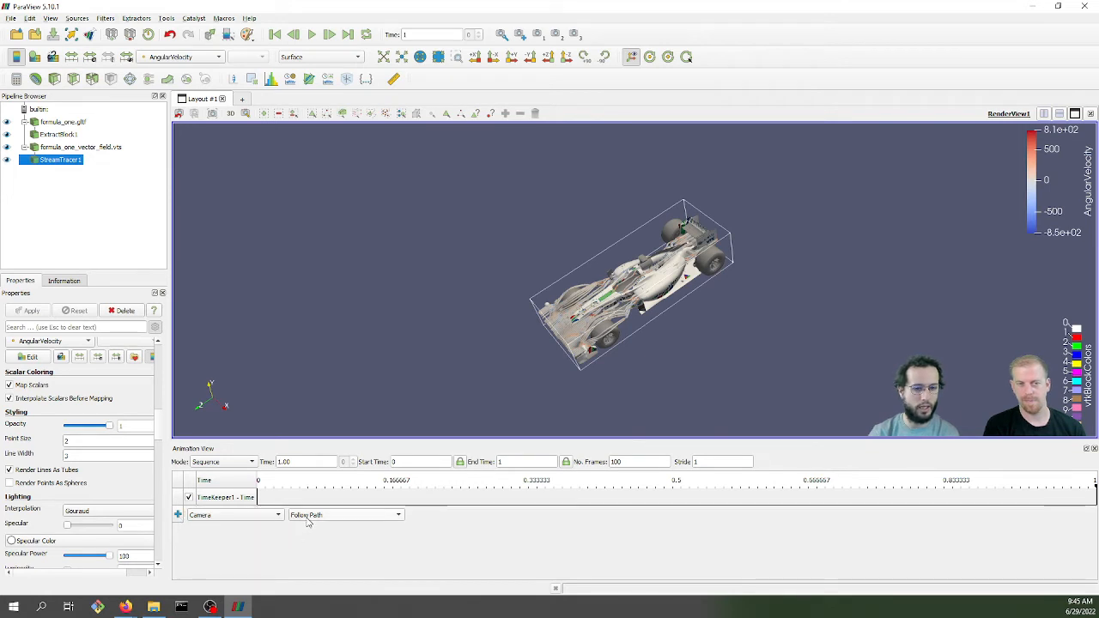
left_click(309, 515)
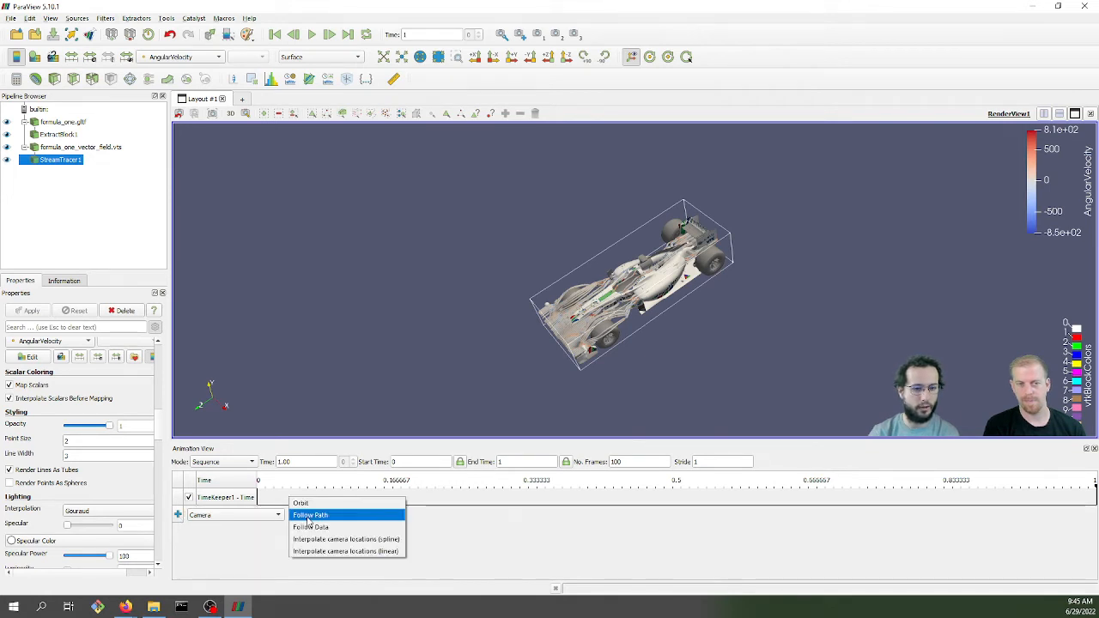
left_click(386, 552)
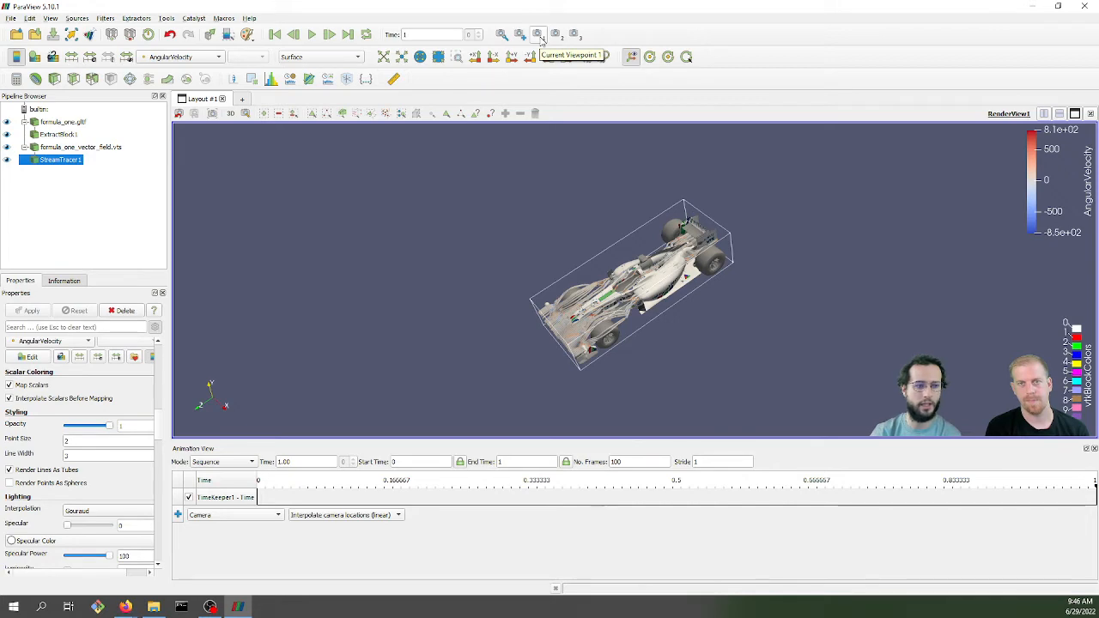
Recall the saved custom camera viewpoints one after another to compare their views of the car.
left_click(542, 38)
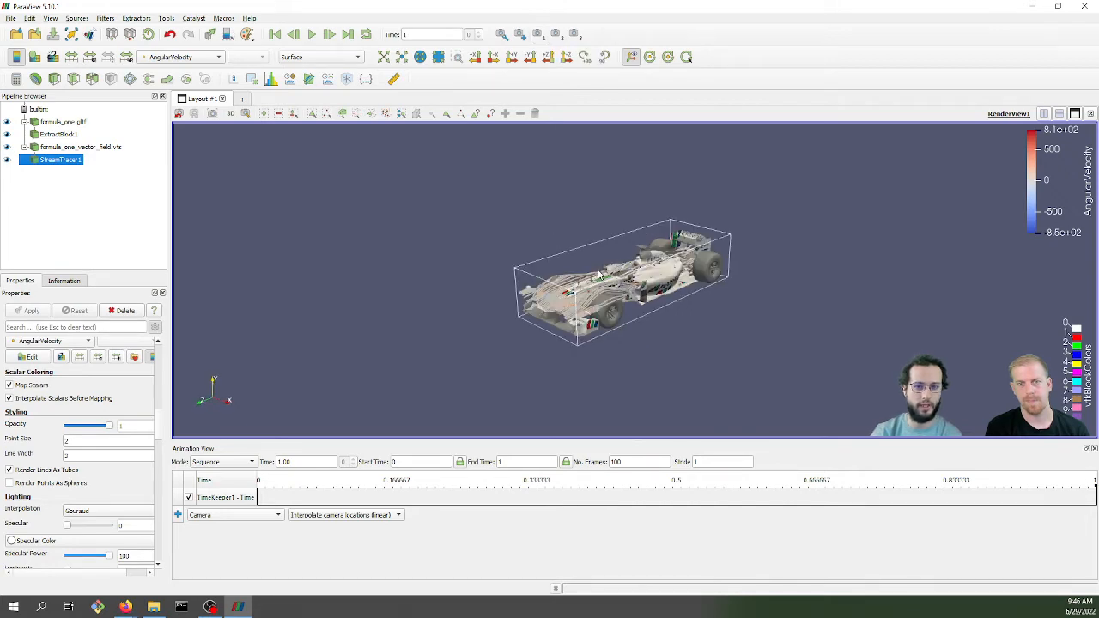
scroll(601, 275, "up", 3)
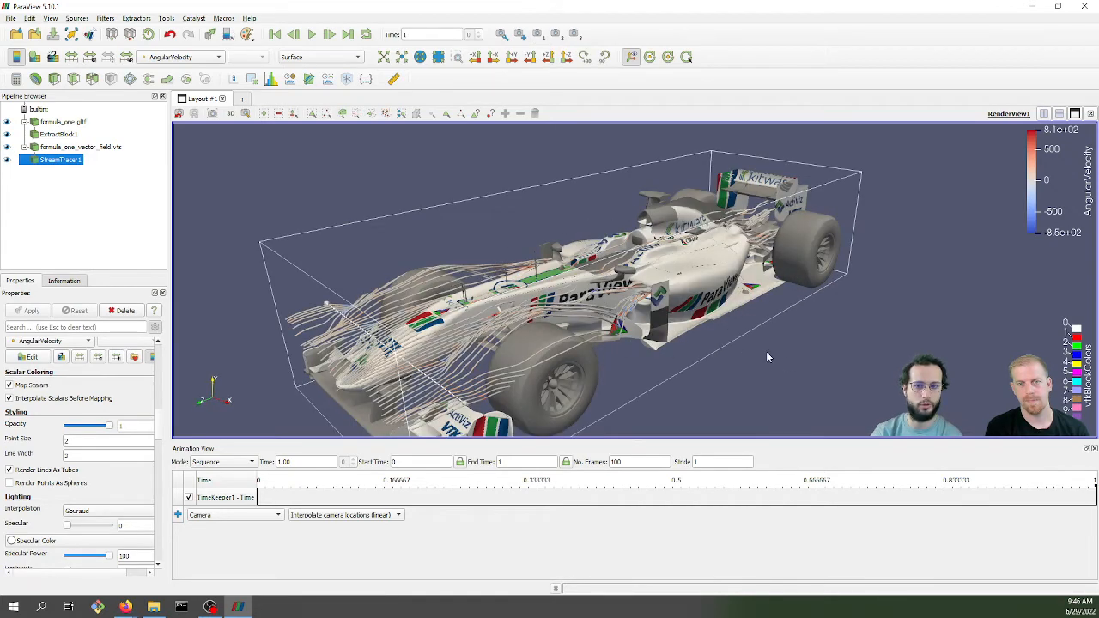
left_click(573, 35)
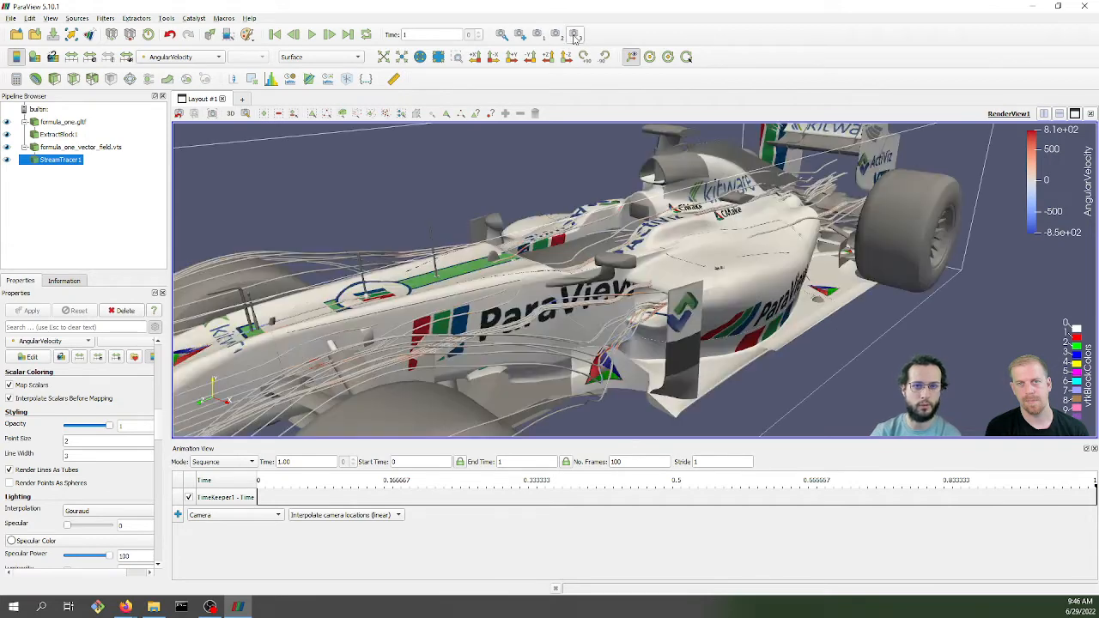
left_click(574, 35)
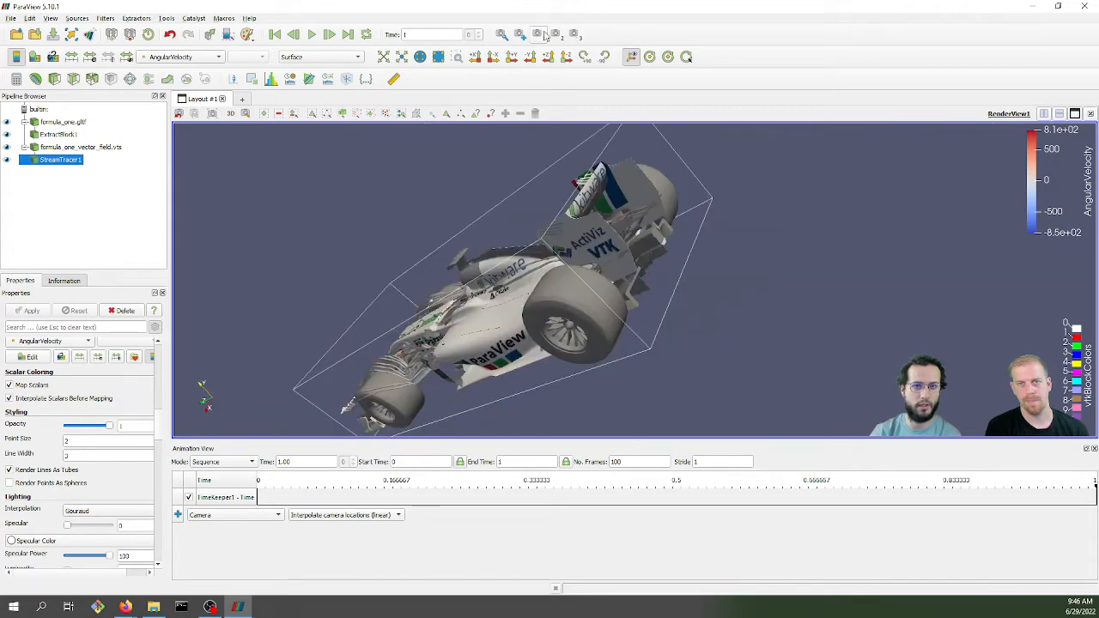
left_click(536, 34)
Save a view of the car's underside as a fourth custom camera viewpoint.
left_click_drag(791, 400, 676, 305)
scroll(590, 175, "up", 10)
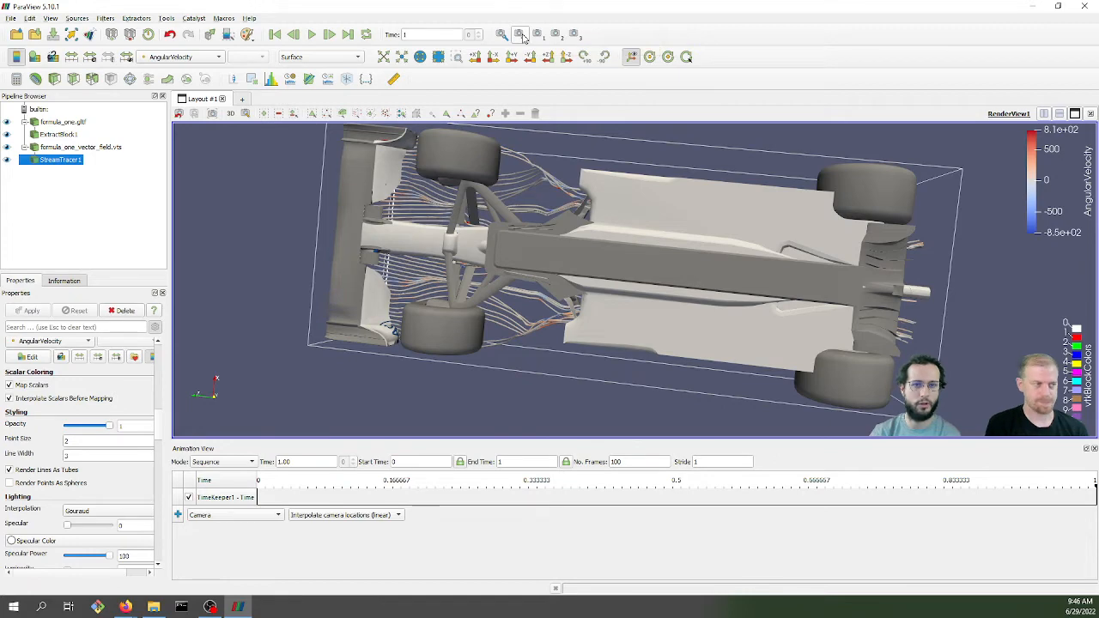
scroll(522, 182, "down", 4)
left_click_drag(523, 183, 627, 283)
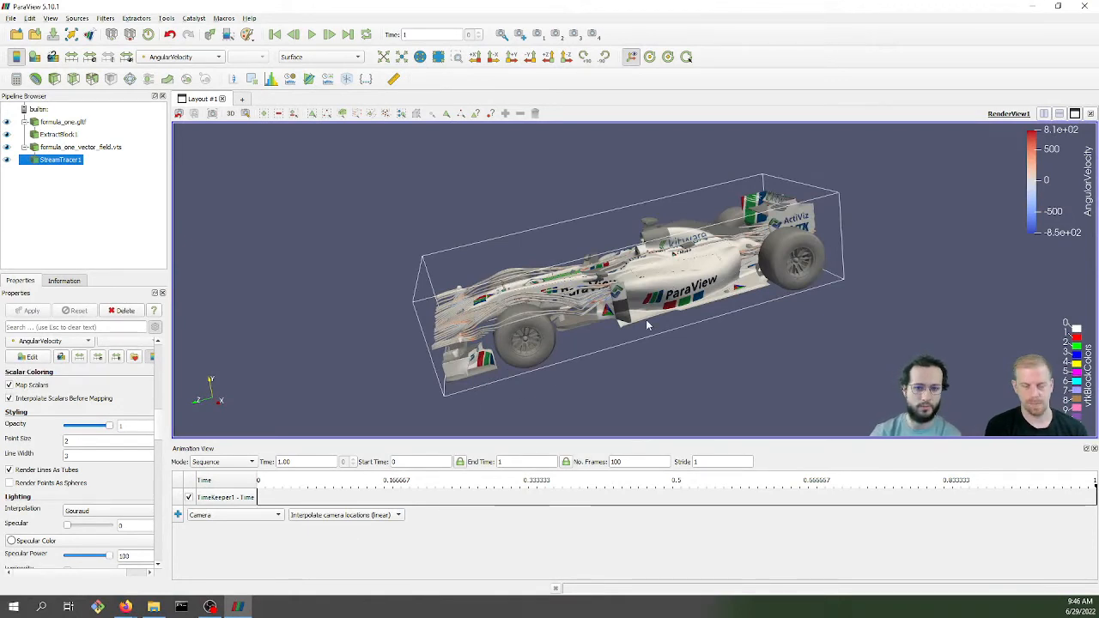
Add a Camera track that interpolates camera locations linearly from an elevated front-side view of the car, and open its keyframes.
left_click_drag(669, 383, 716, 396)
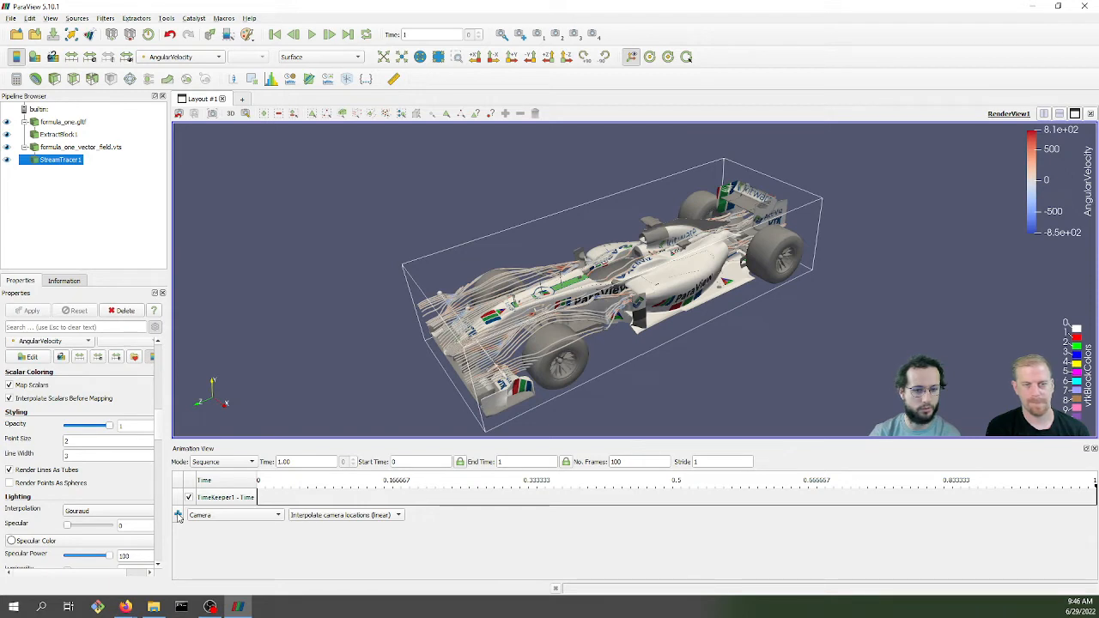
left_click(177, 515)
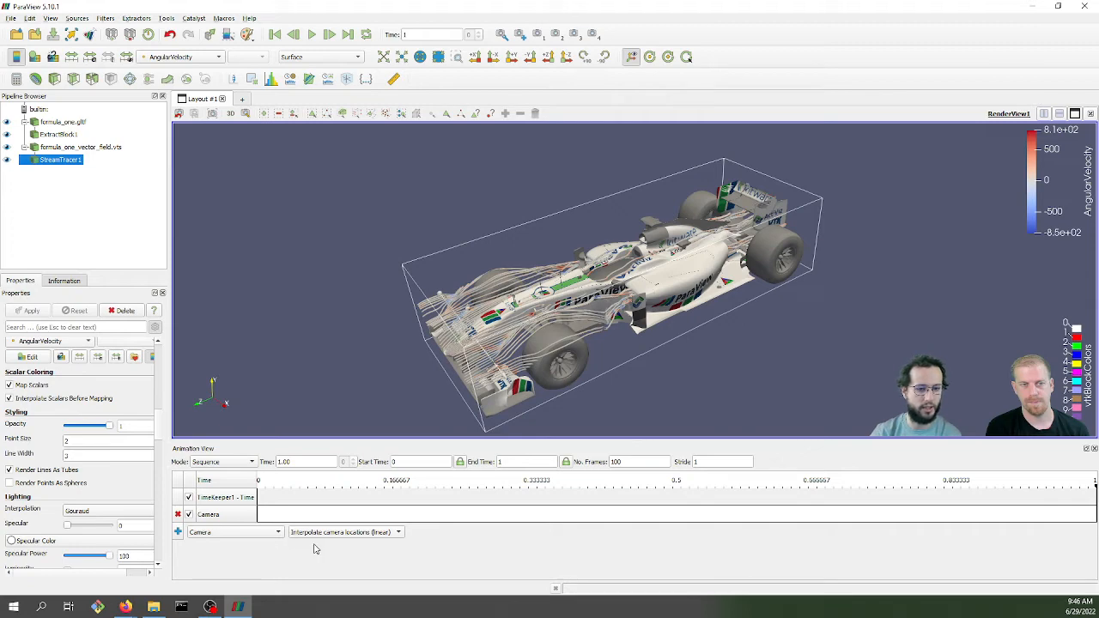
double_click(243, 515)
left_click_drag(550, 179, 467, 261)
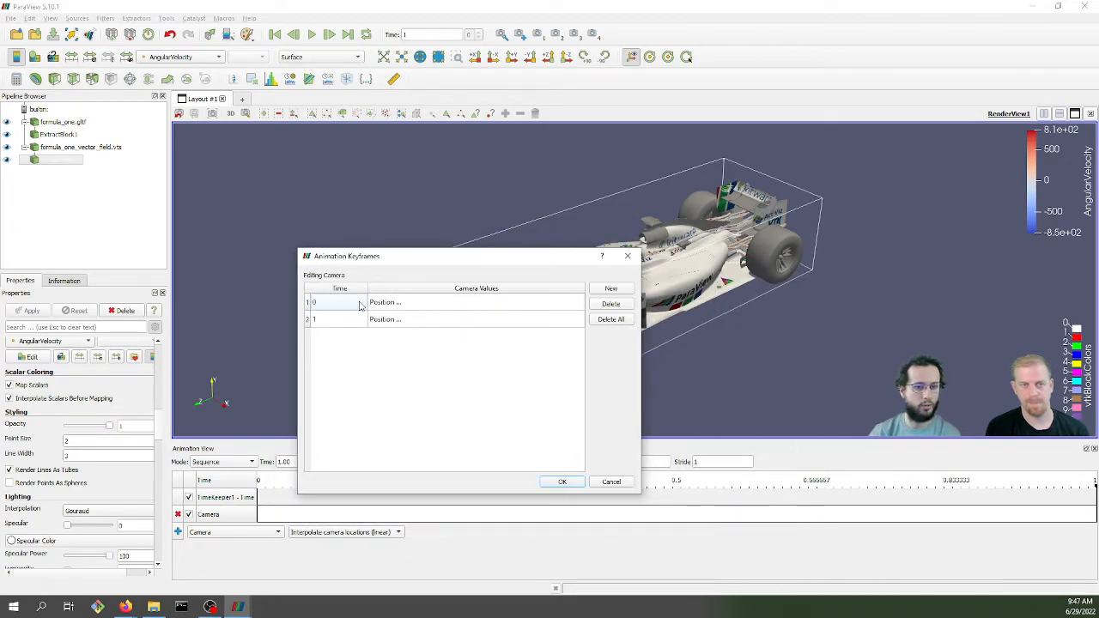
Set the camera keyframe at time 0 to a distant, elevated front-side view of the whole car.
left_click(391, 305)
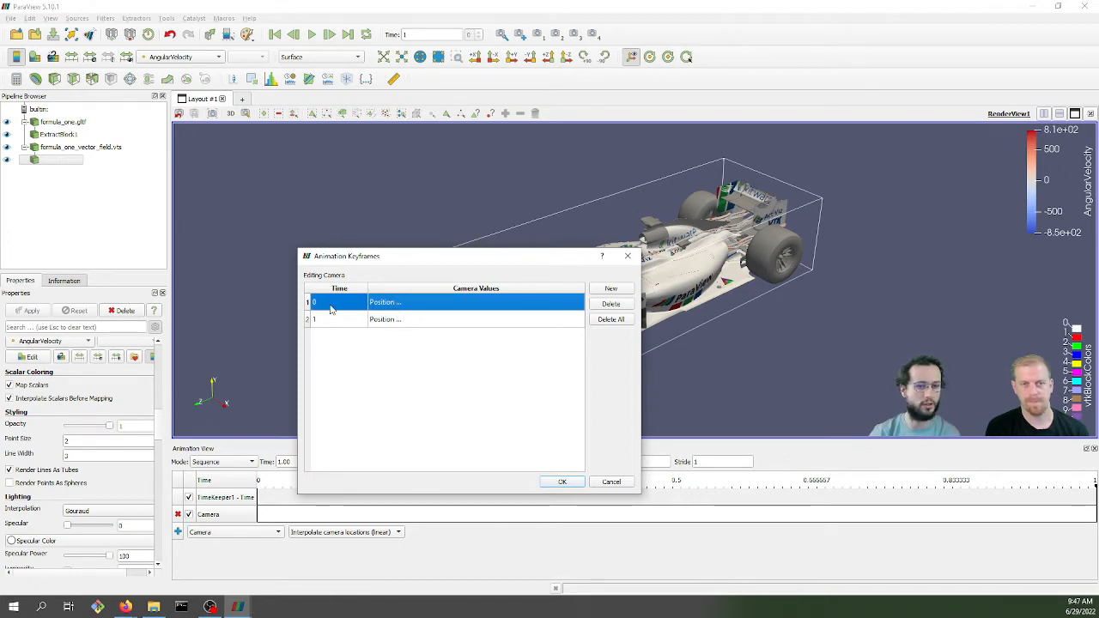
double_click(416, 303)
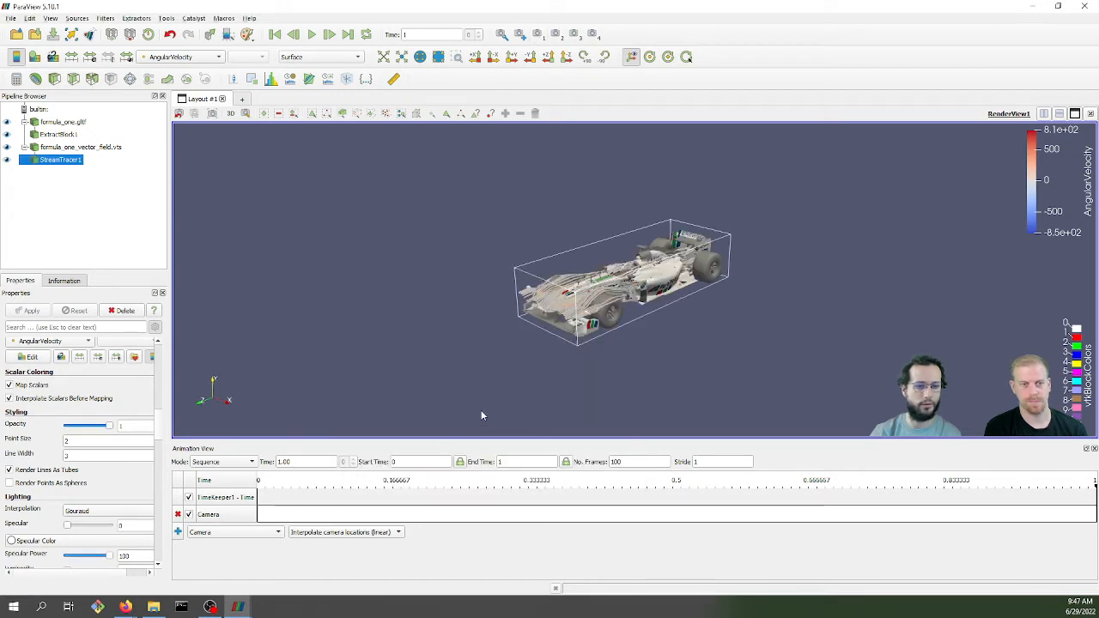
left_click(237, 607)
left_click(286, 557)
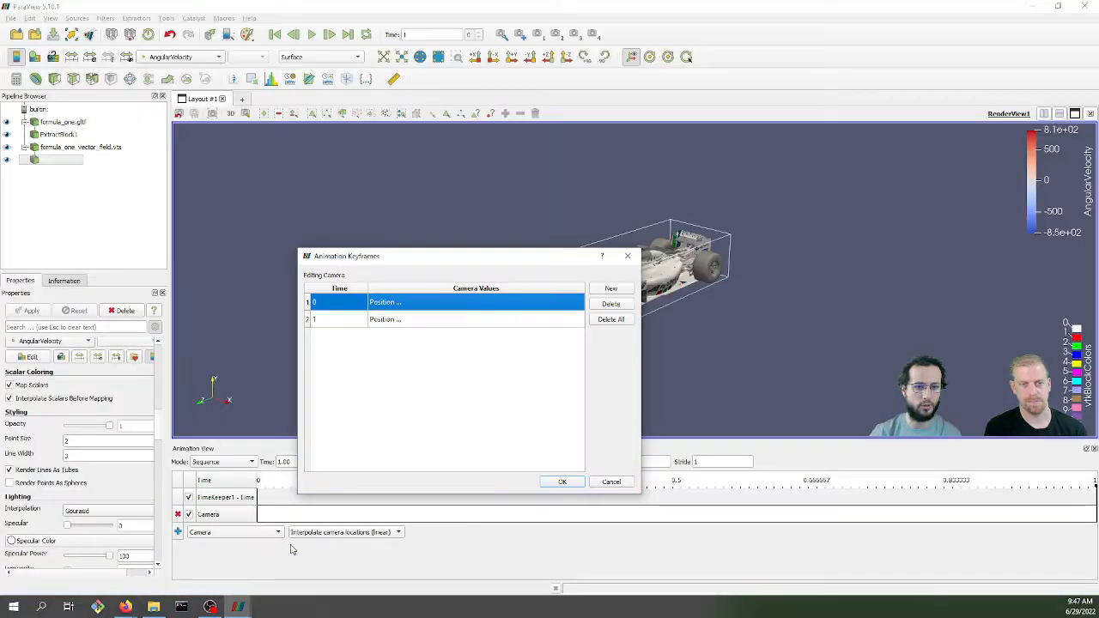
double_click(427, 306)
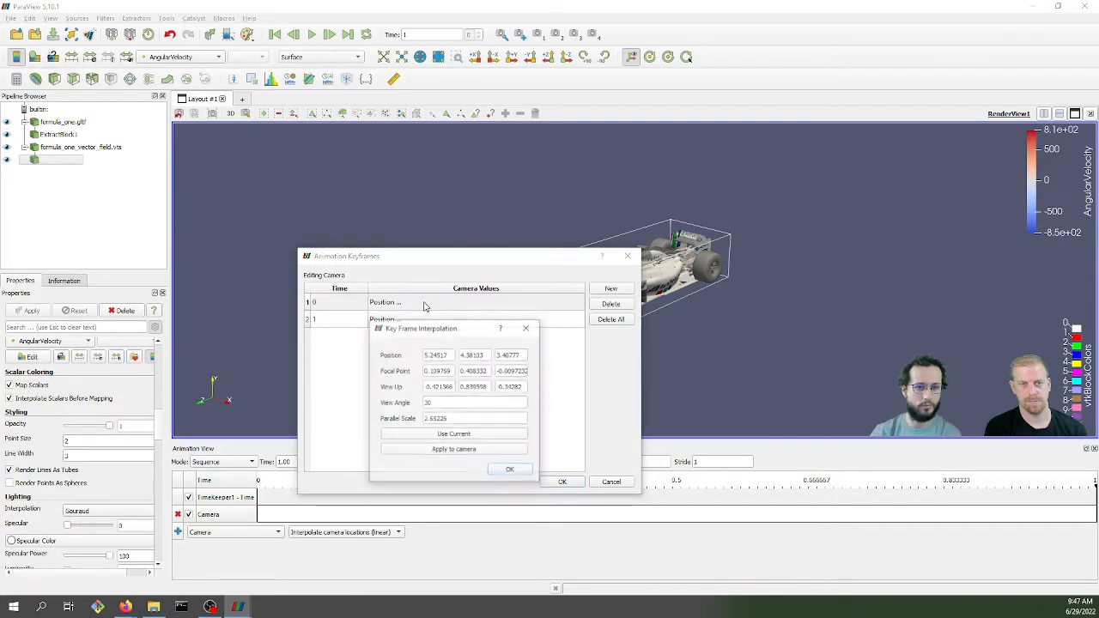
left_click(453, 435)
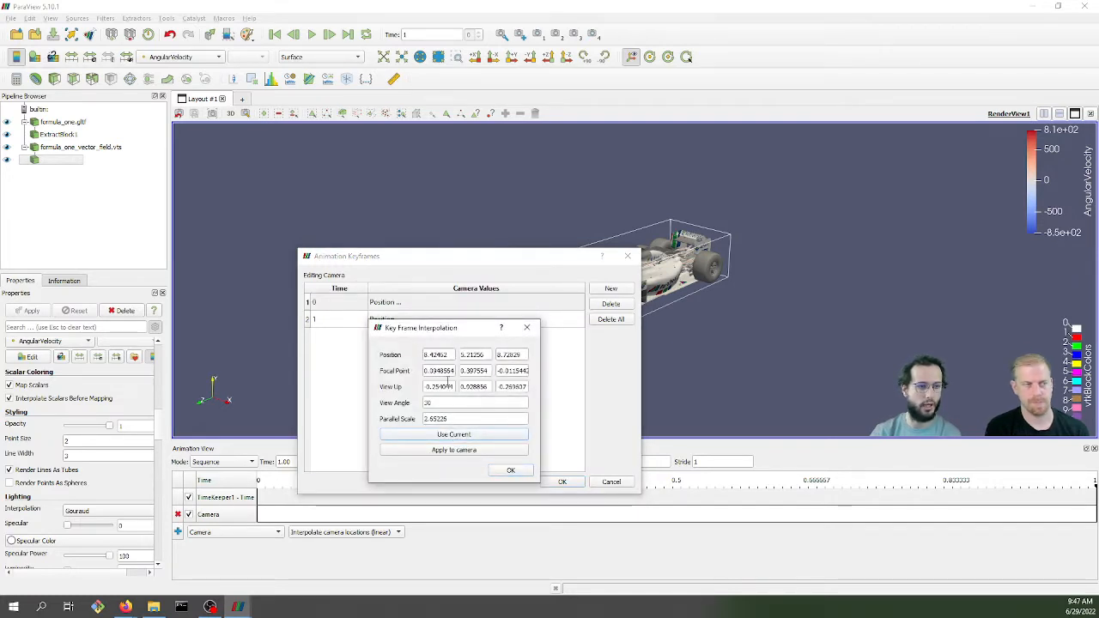
left_click(507, 472)
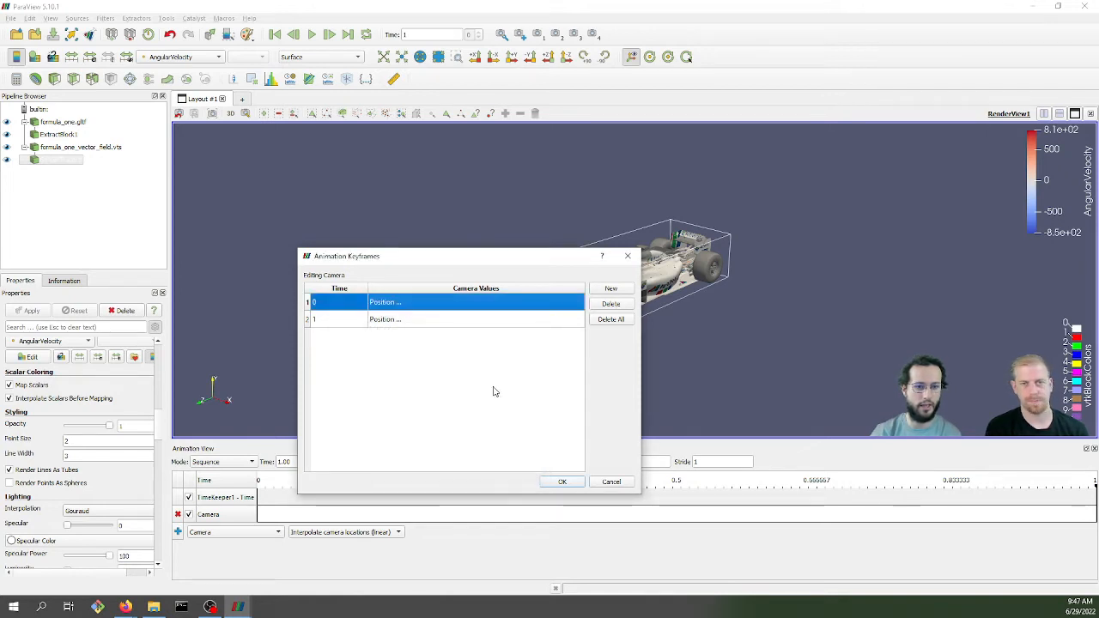
Set the camera keyframe at time 1 to the third saved custom camera viewpoint.
left_click(464, 323)
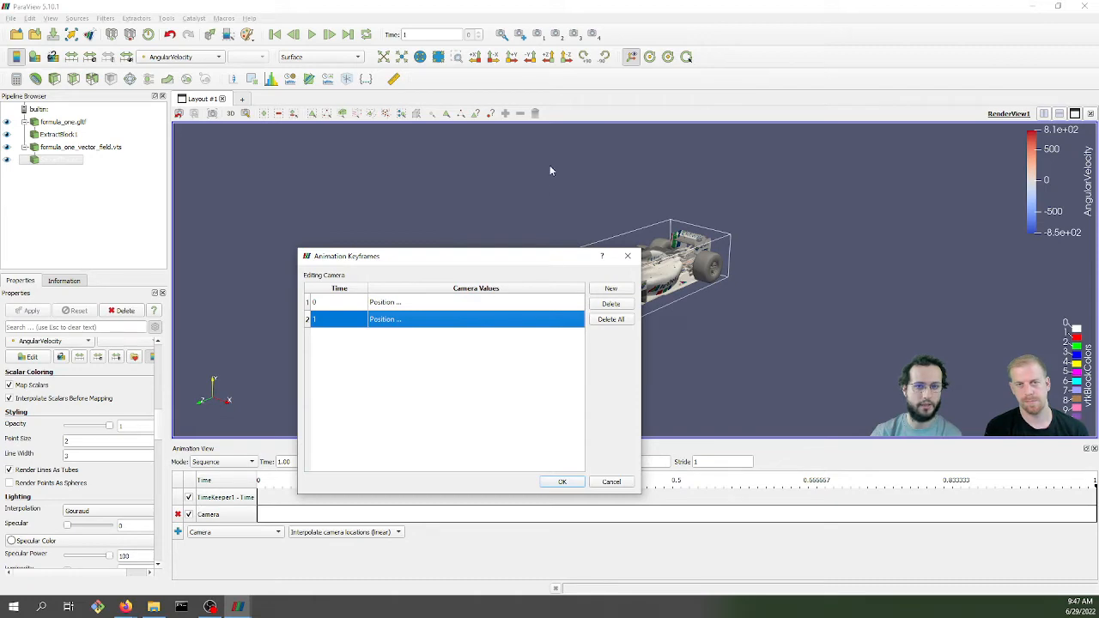
left_click(576, 36)
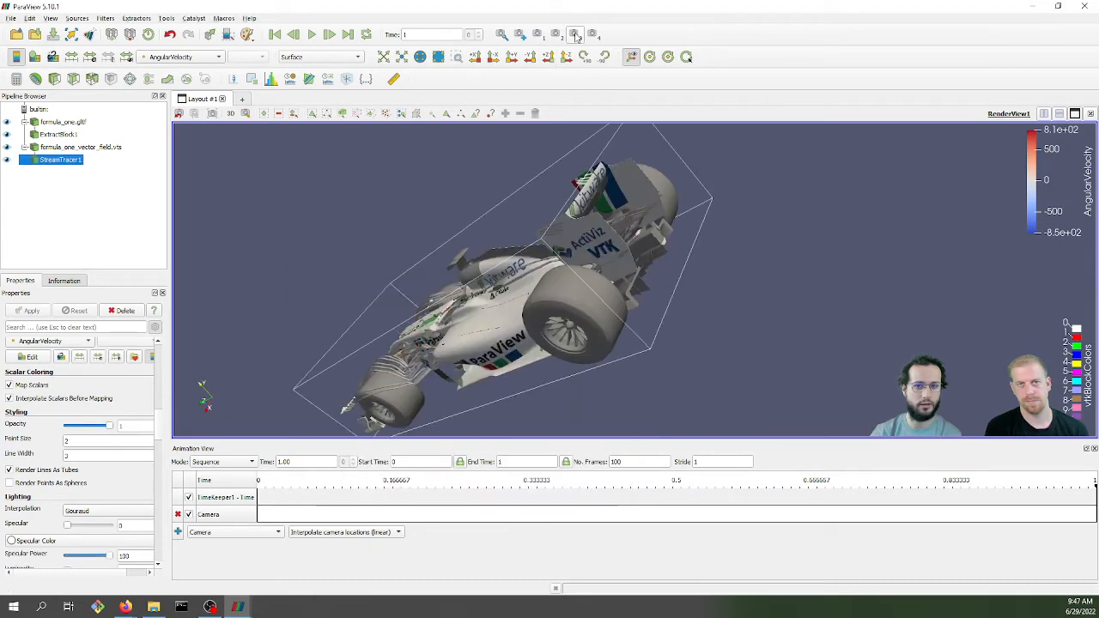
left_click(238, 607)
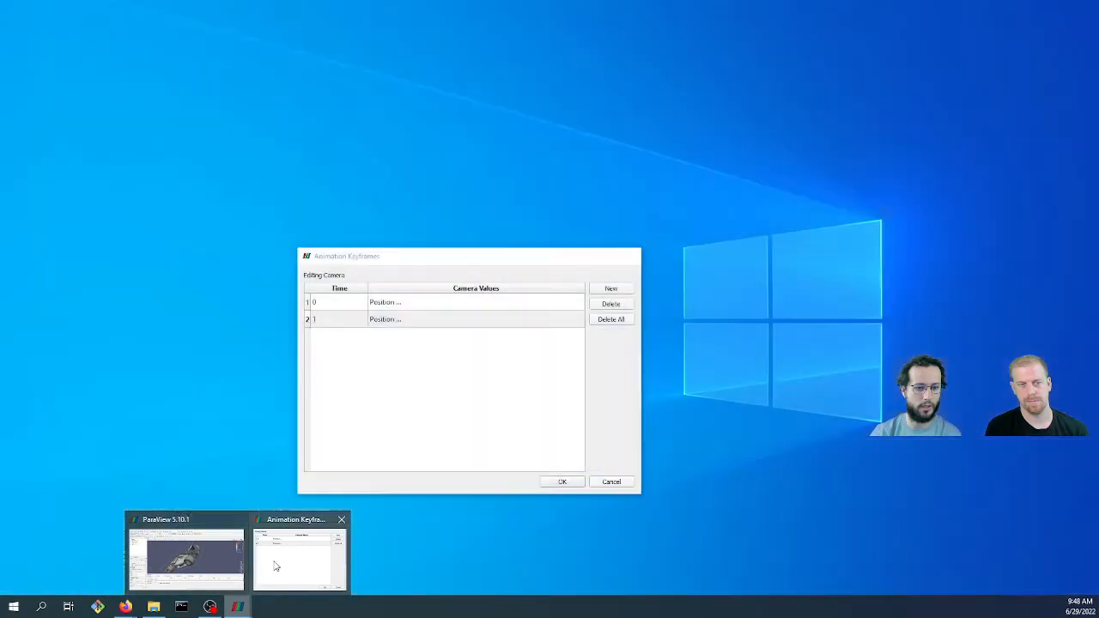
left_click(300, 556)
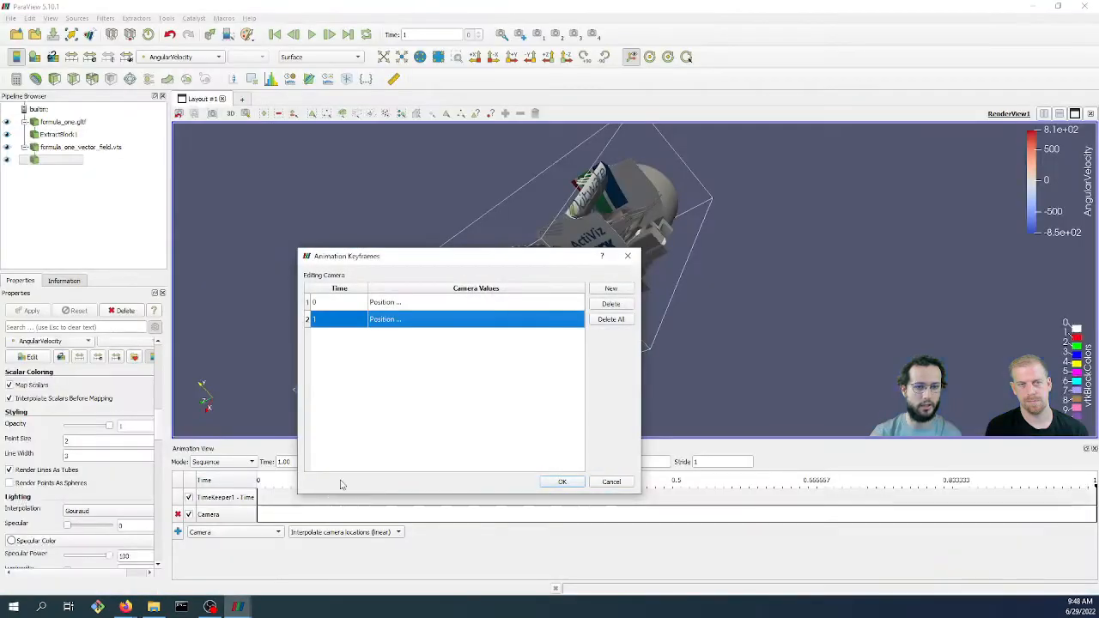
double_click(412, 319)
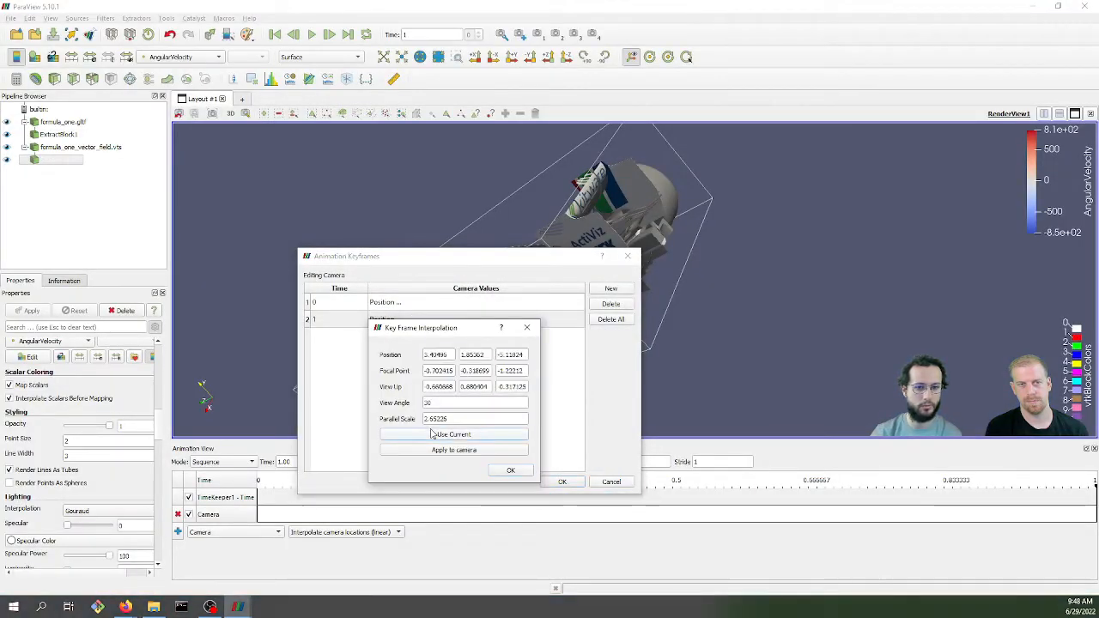
left_click(511, 470)
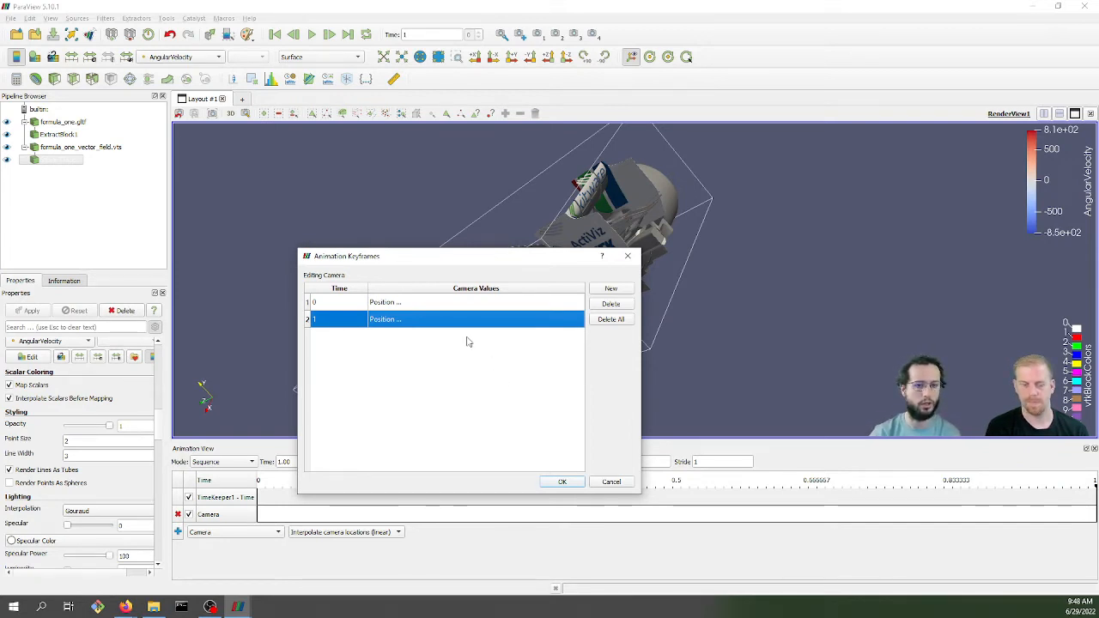
Add a camera keyframe at time 0.5 using a close-up view of the car's side, and apply the keyframes.
left_click(612, 291)
left_click(353, 320)
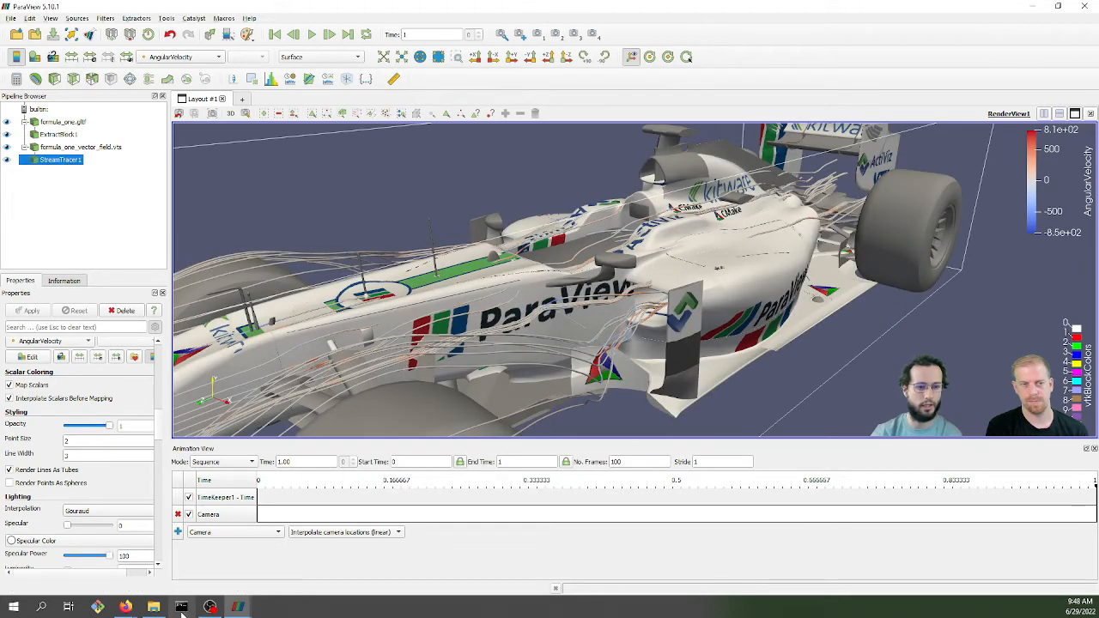
mouse_move(238, 607)
left_click(300, 550)
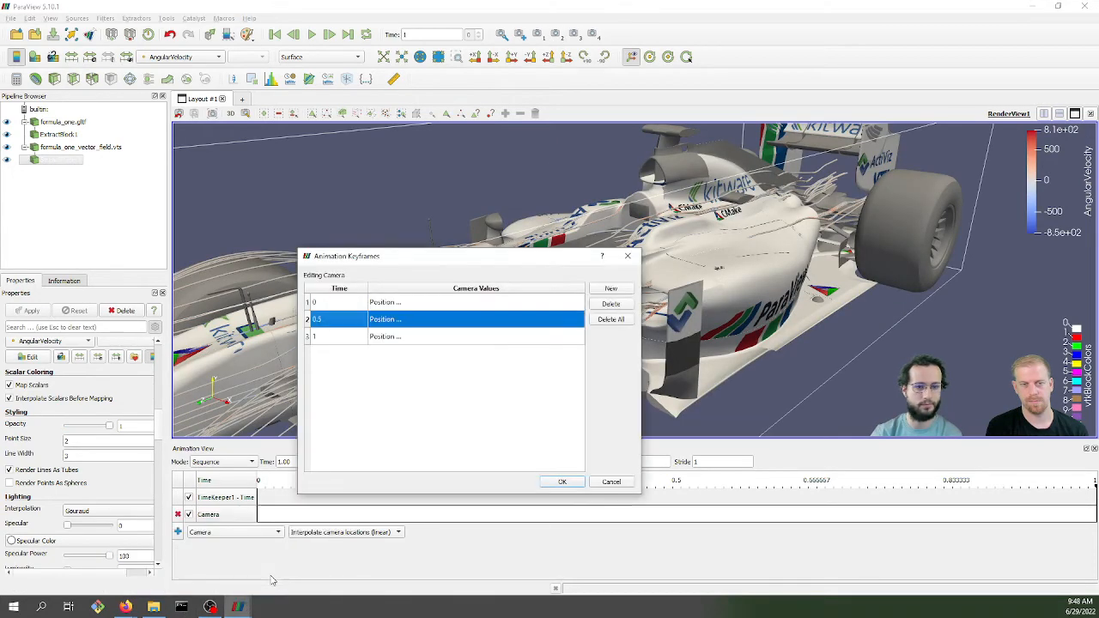
double_click(417, 320)
left_click(453, 435)
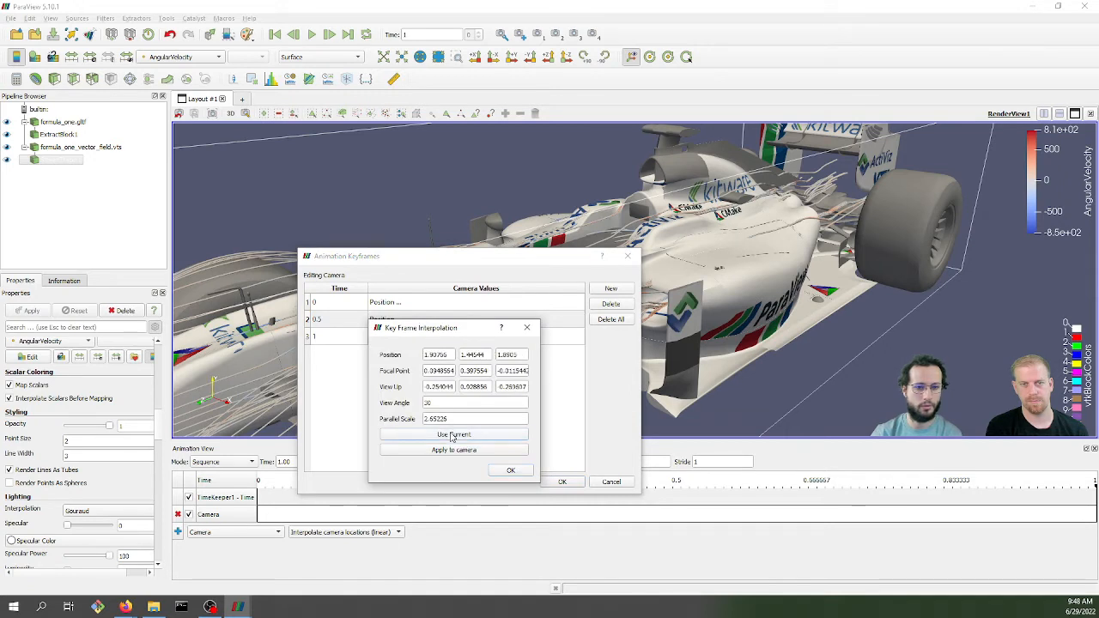
left_click(510, 471)
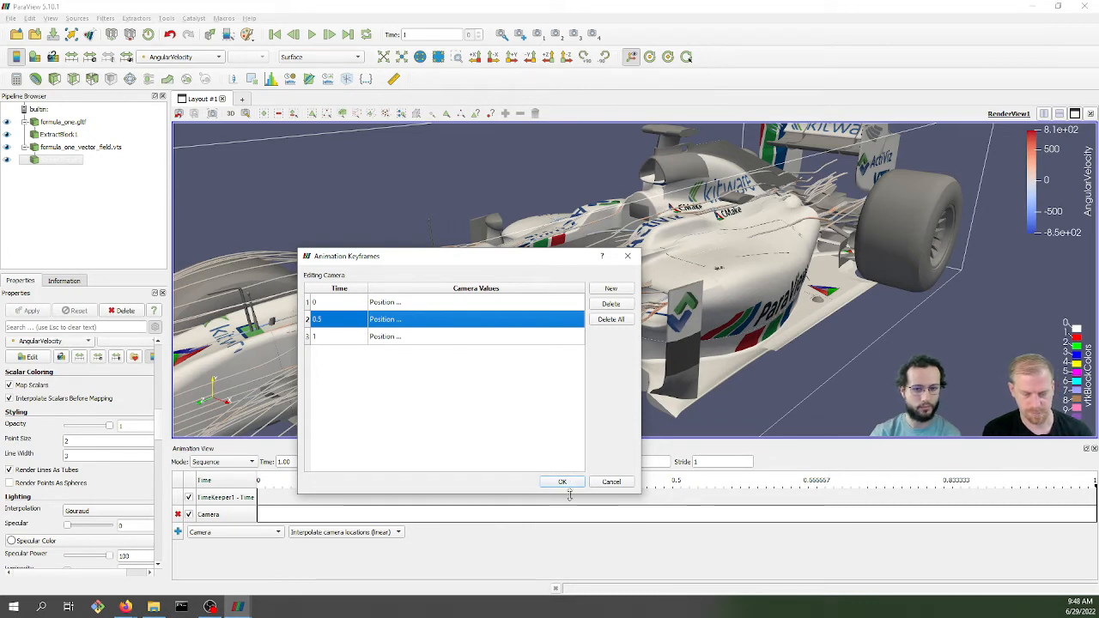
left_click(456, 301)
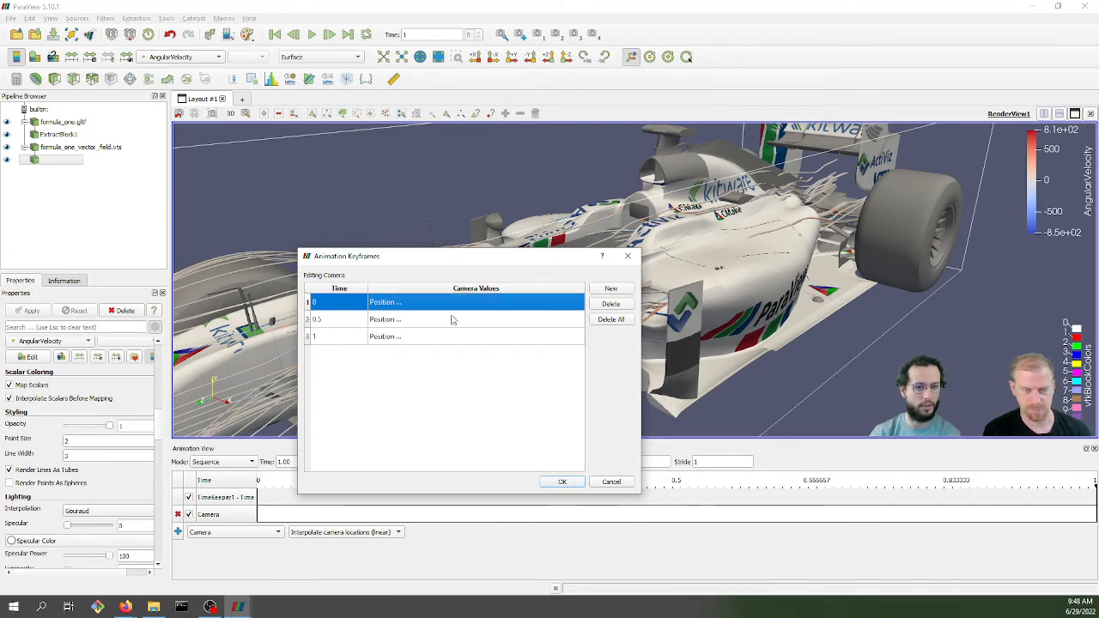
left_click(561, 482)
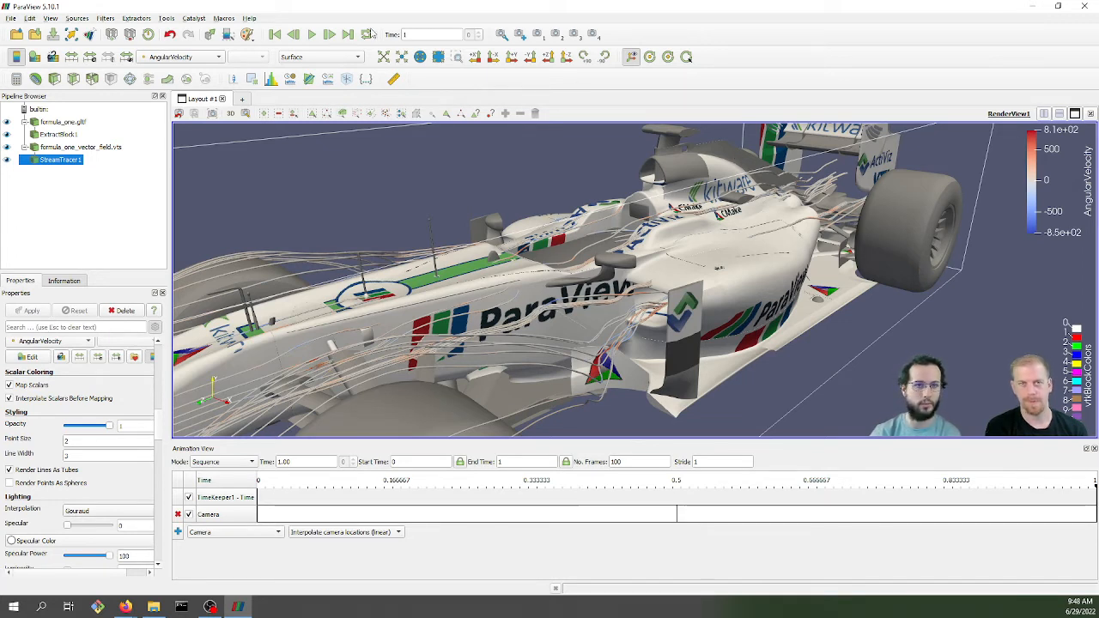
Play the interpolated camera animation from its first frame to check the motion between the three keyframes.
left_click(275, 35)
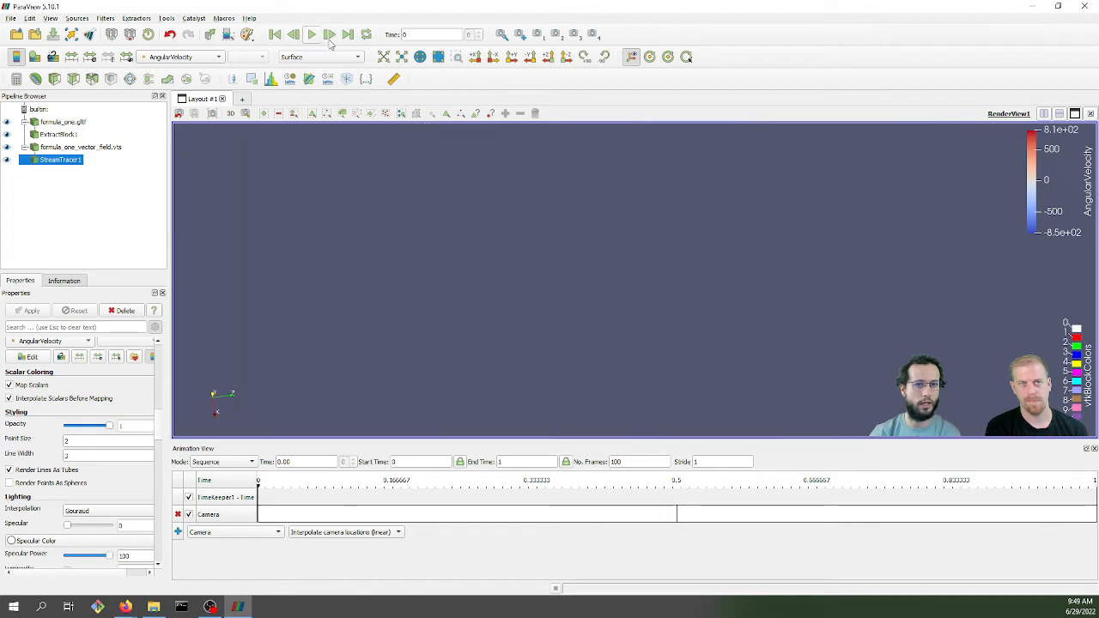
left_click(327, 36)
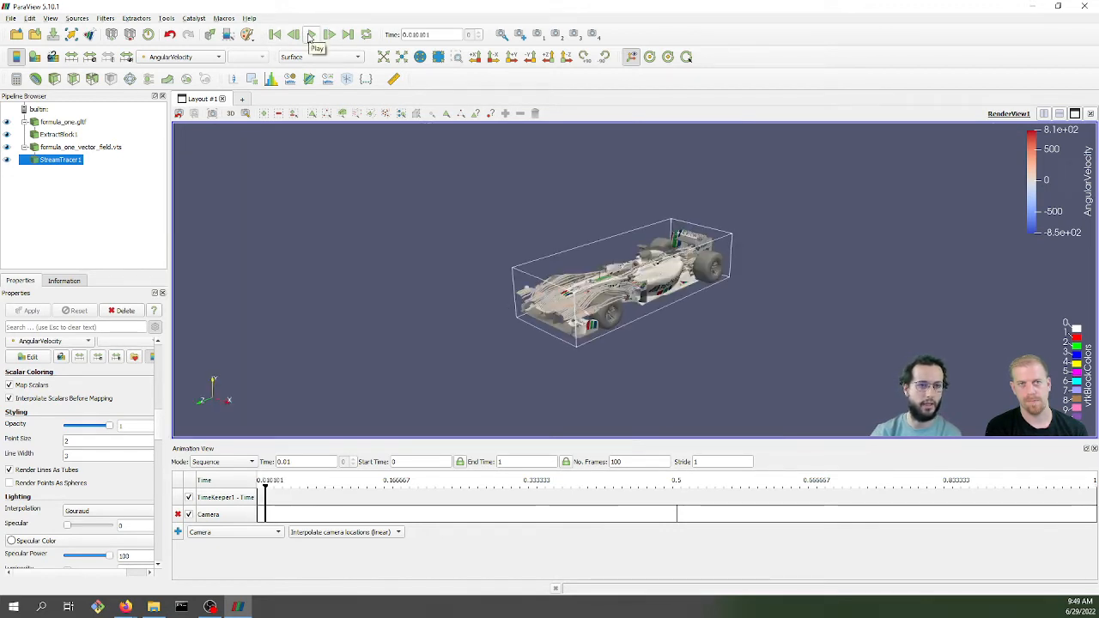
left_click(311, 36)
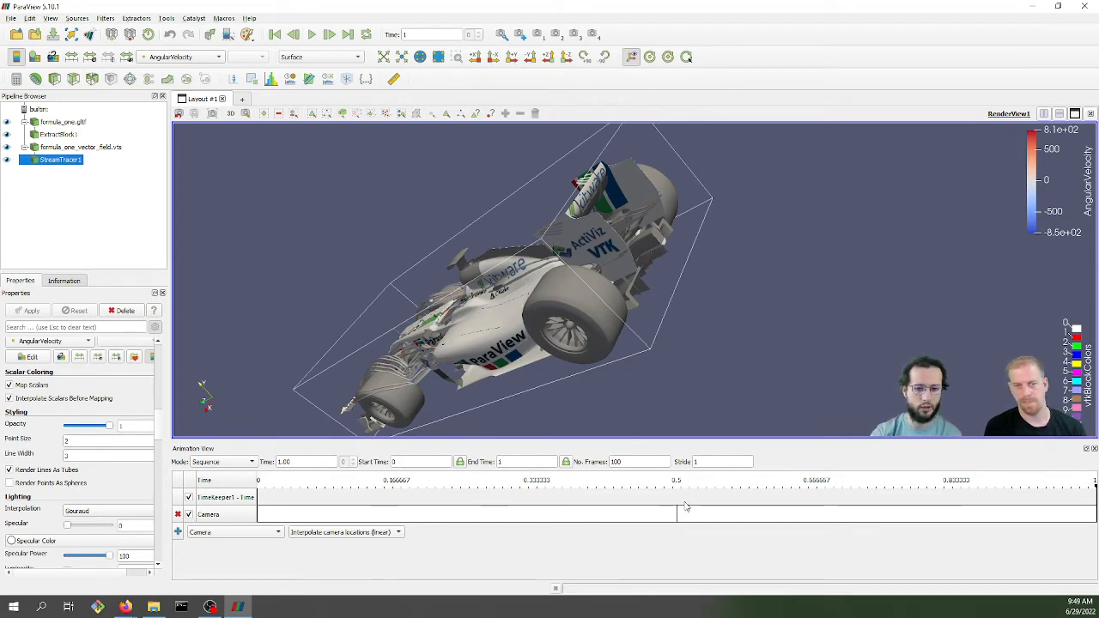
Move the middle camera keyframe earlier, to about time 0.15, and replay the animation.
mouse_move(678, 514)
left_mouse_down()
mouse_move(416, 512)
mouse_move(510, 512)
mouse_move(425, 513)
left_mouse_up()
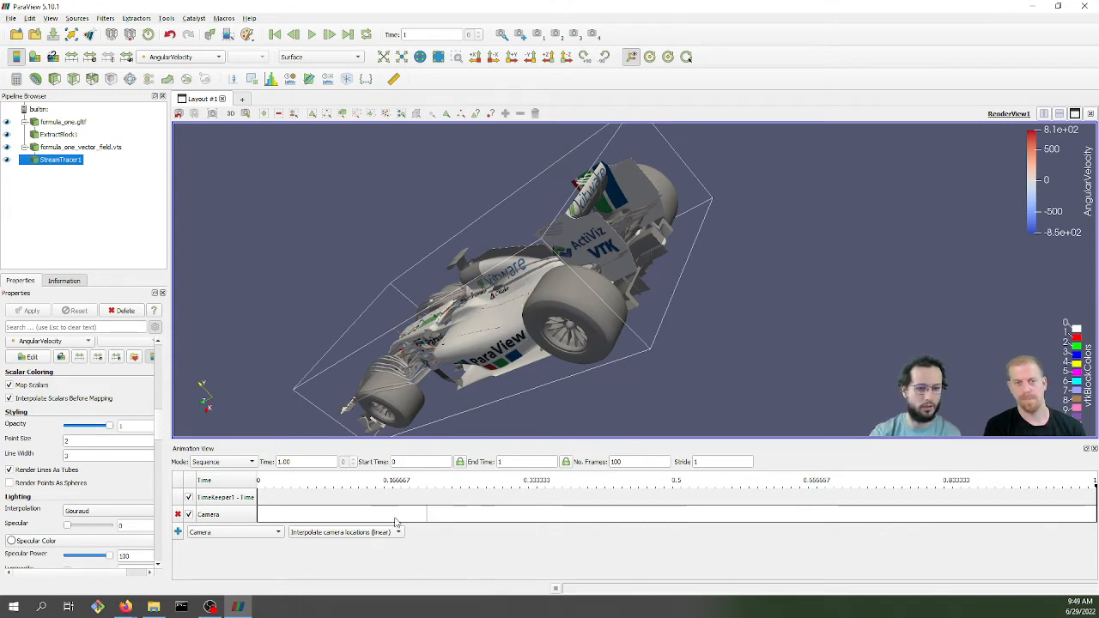
left_click_drag(424, 514, 410, 514)
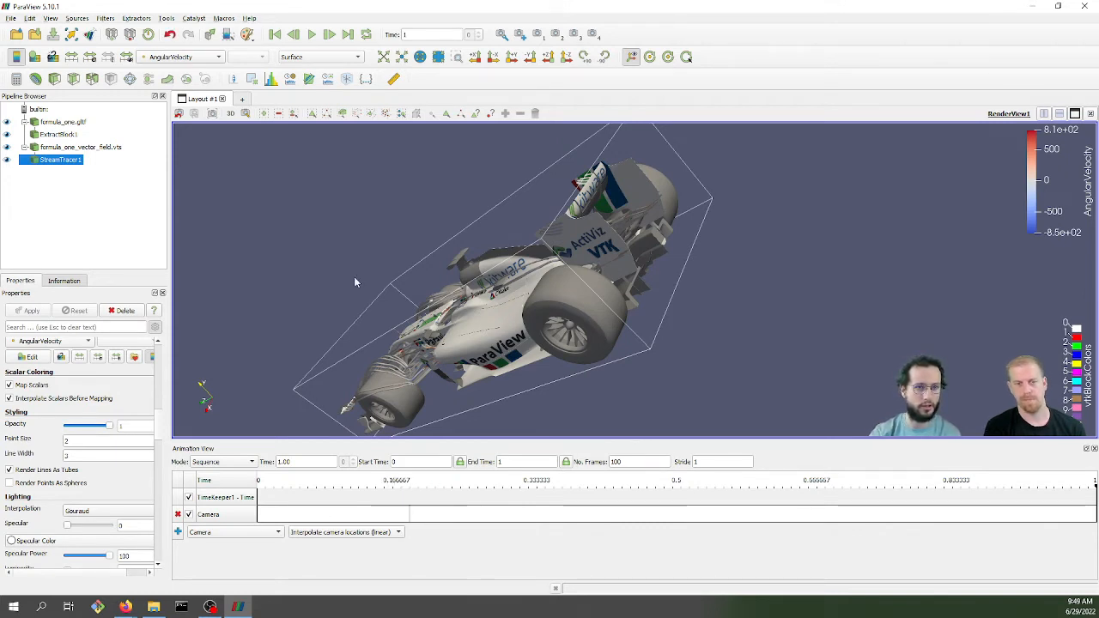
left_click(275, 34)
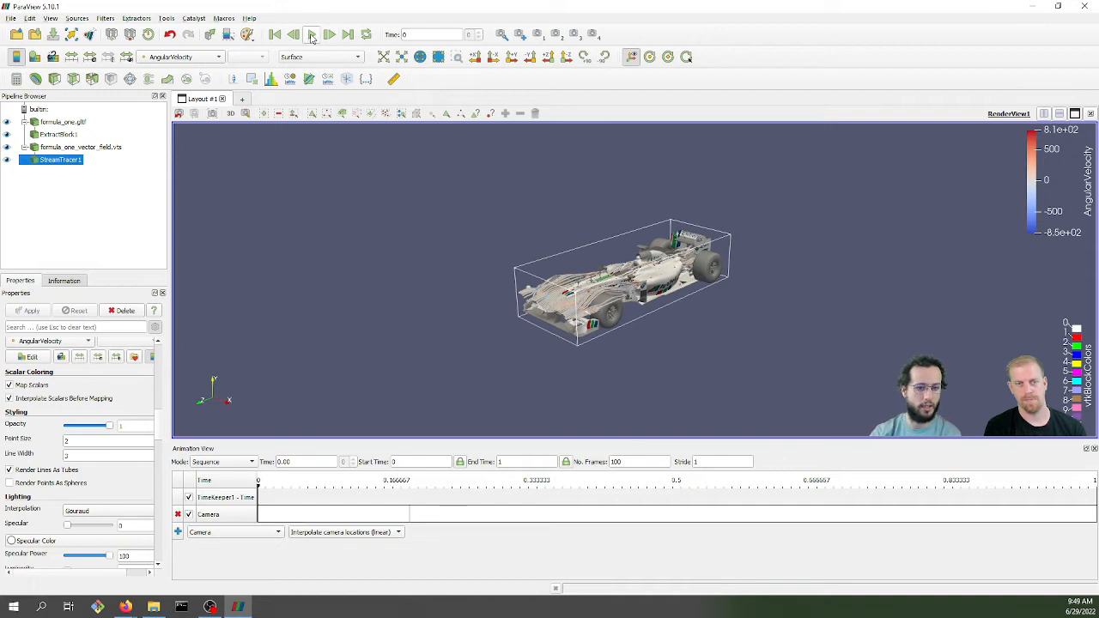
left_click_drag(405, 512, 384, 513)
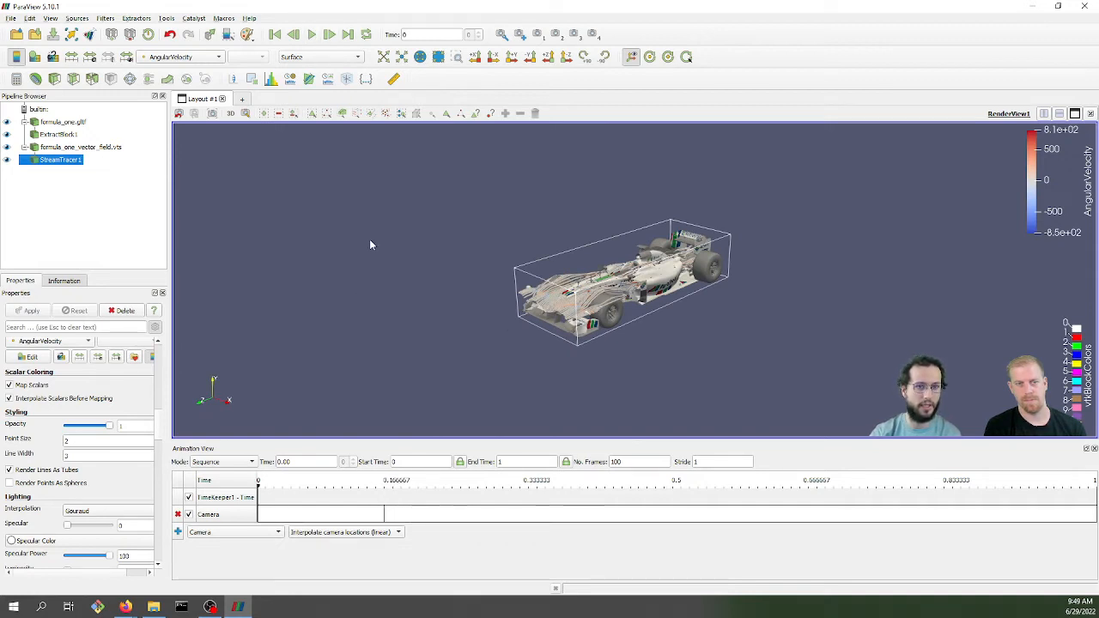
left_click(312, 35)
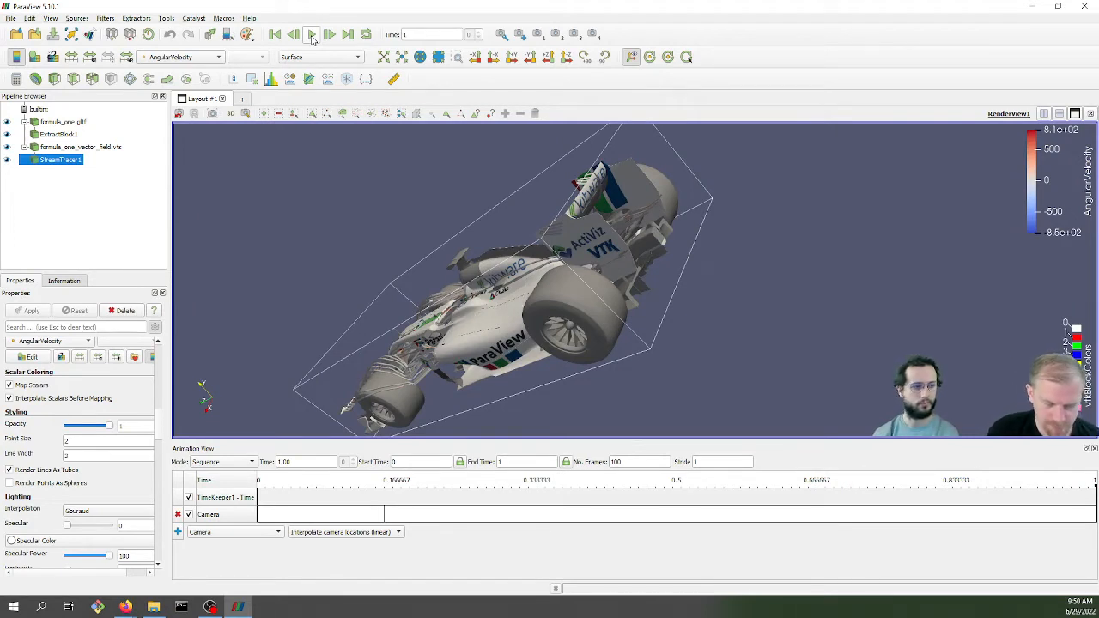
left_click(312, 39)
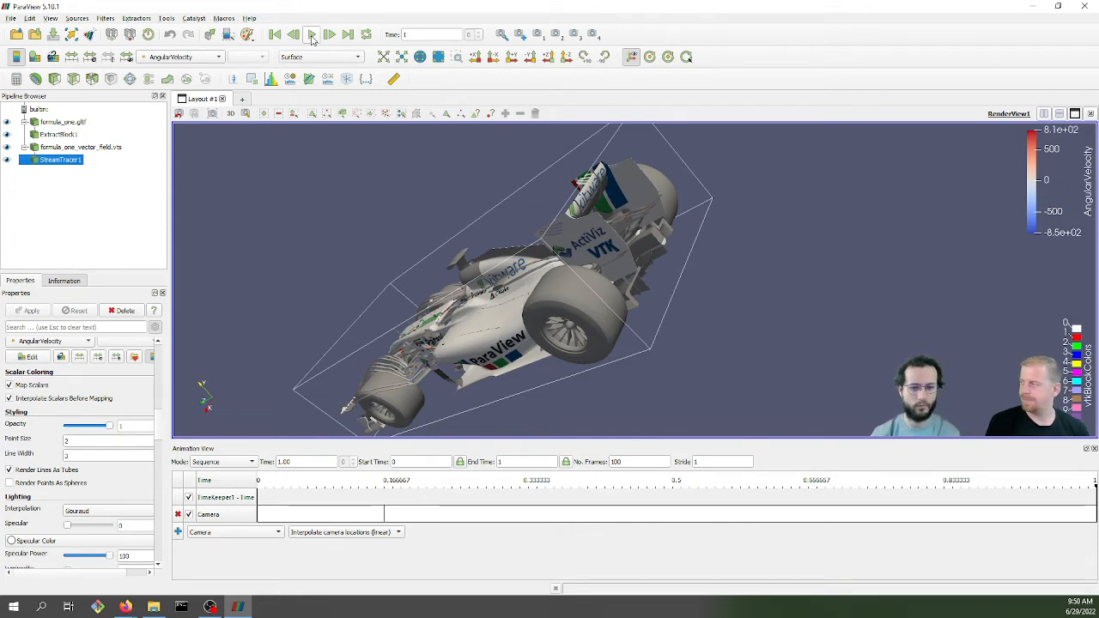
left_click(313, 39)
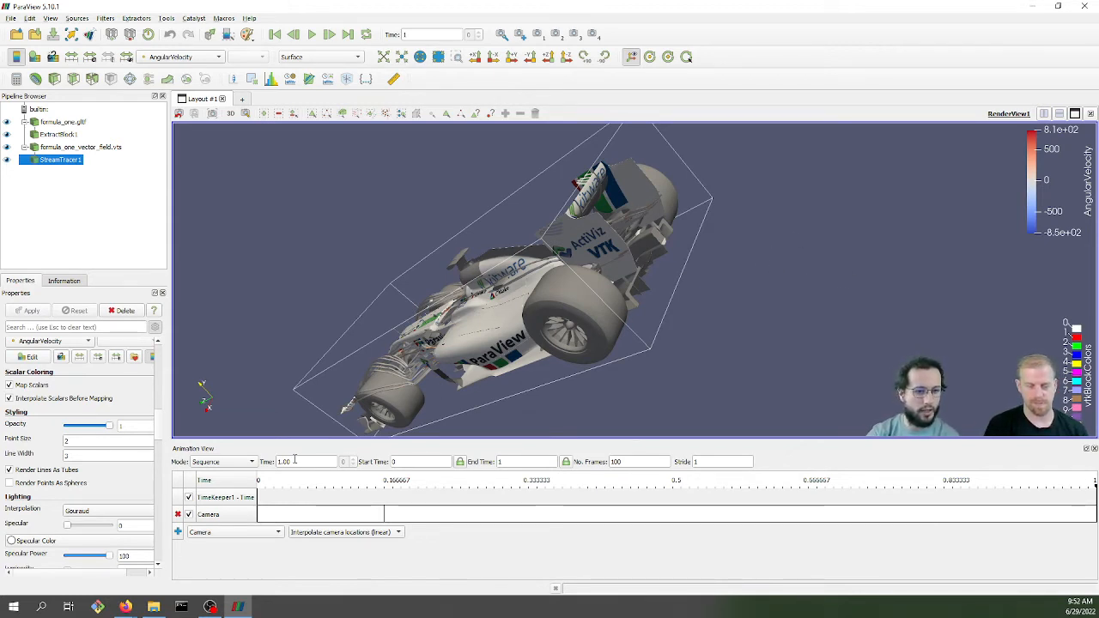
Delete the Camera track and add a StreamTracer1 track that animates Seed Type - Point1 (1).
left_click(178, 515)
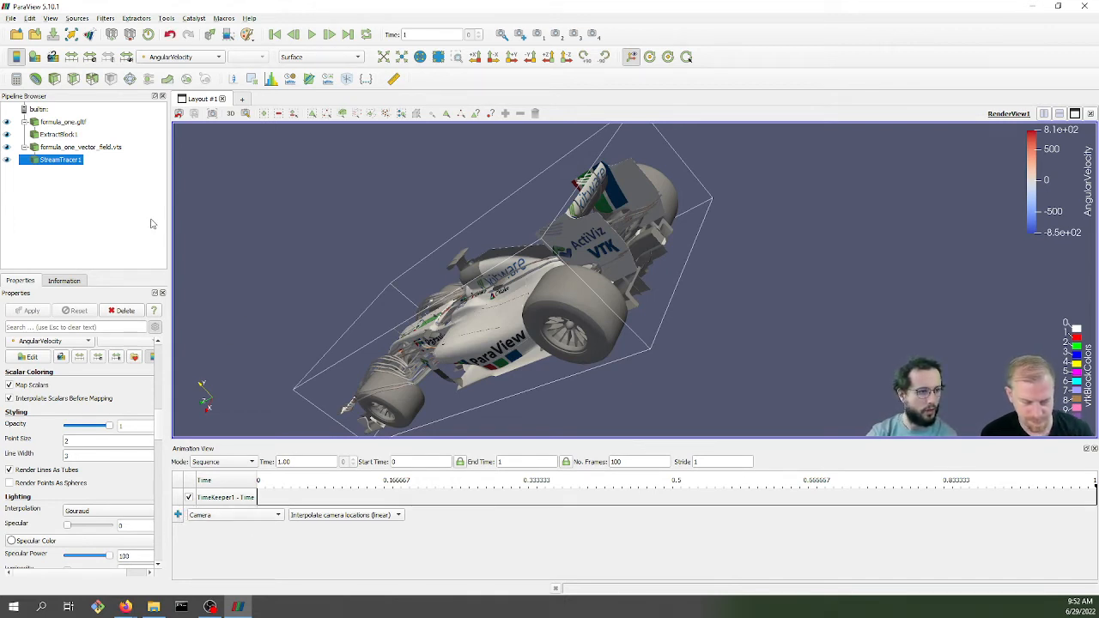
left_click(243, 516)
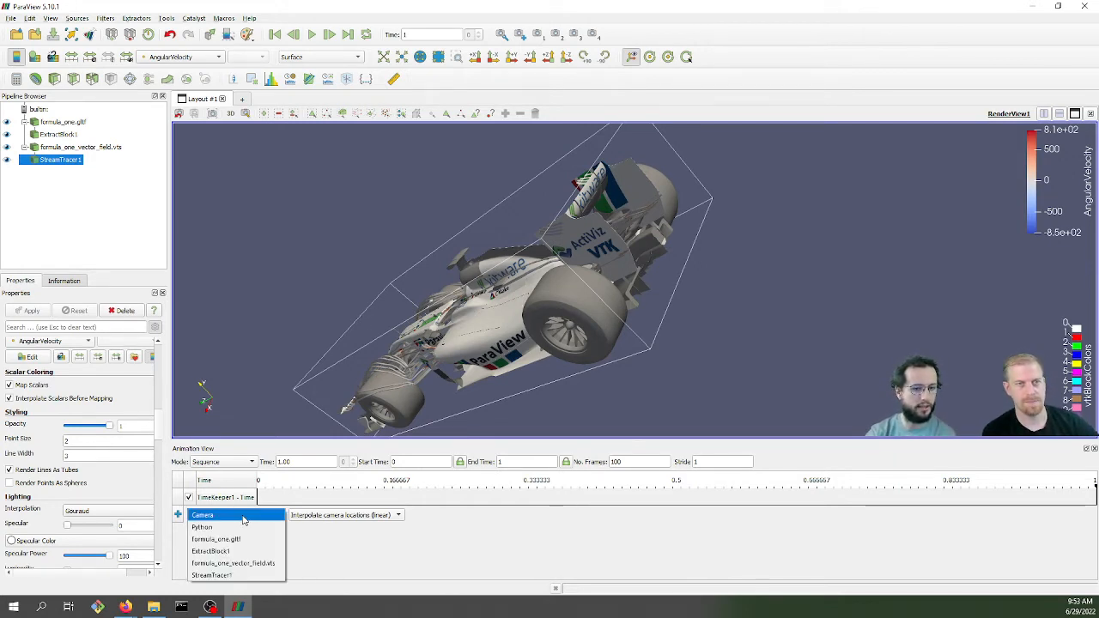
left_click(246, 575)
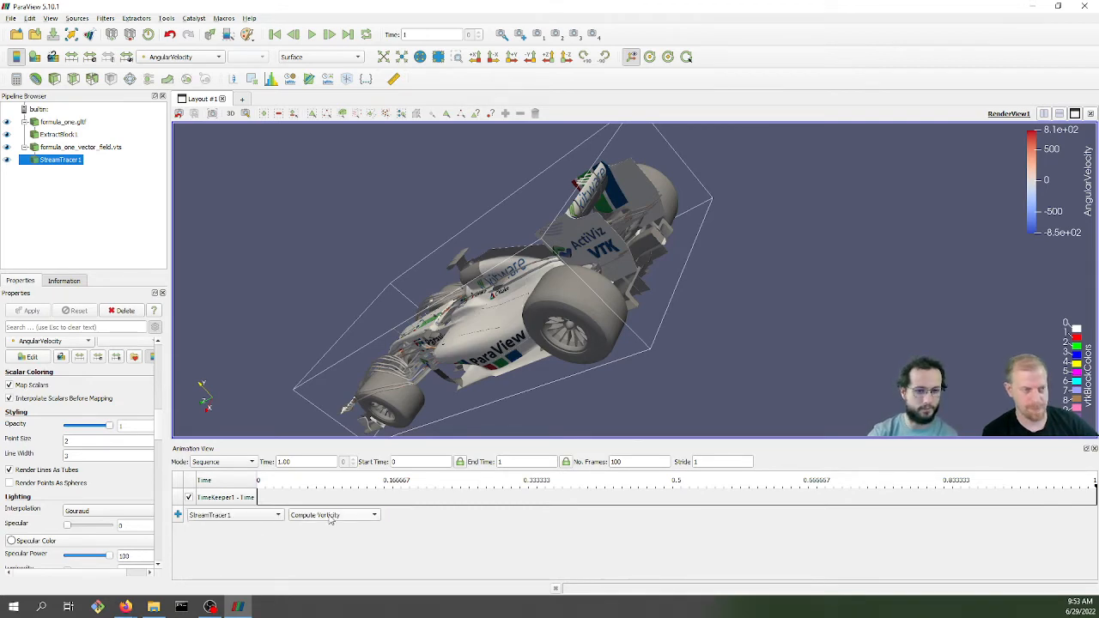
left_click_drag(650, 393, 633, 328)
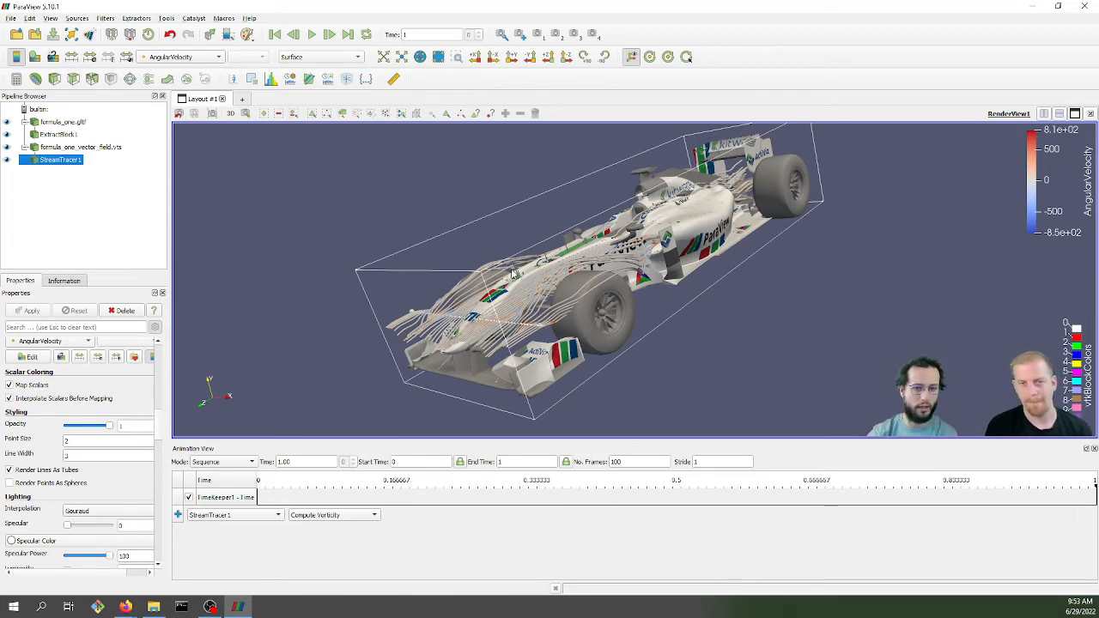
left_click(339, 517)
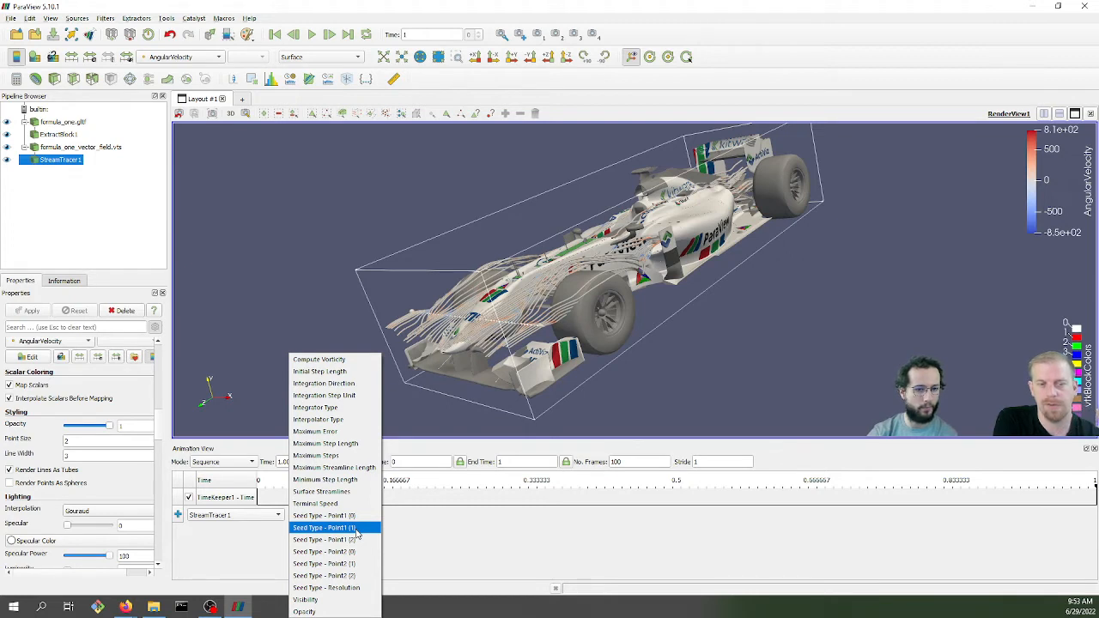
left_click(356, 534)
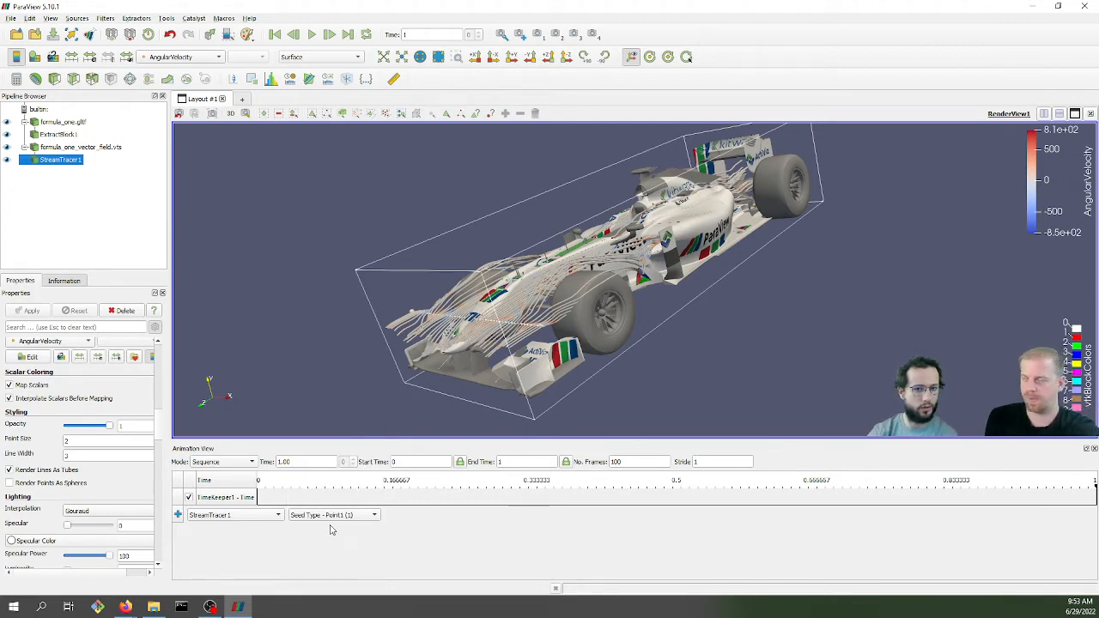
left_click(177, 516)
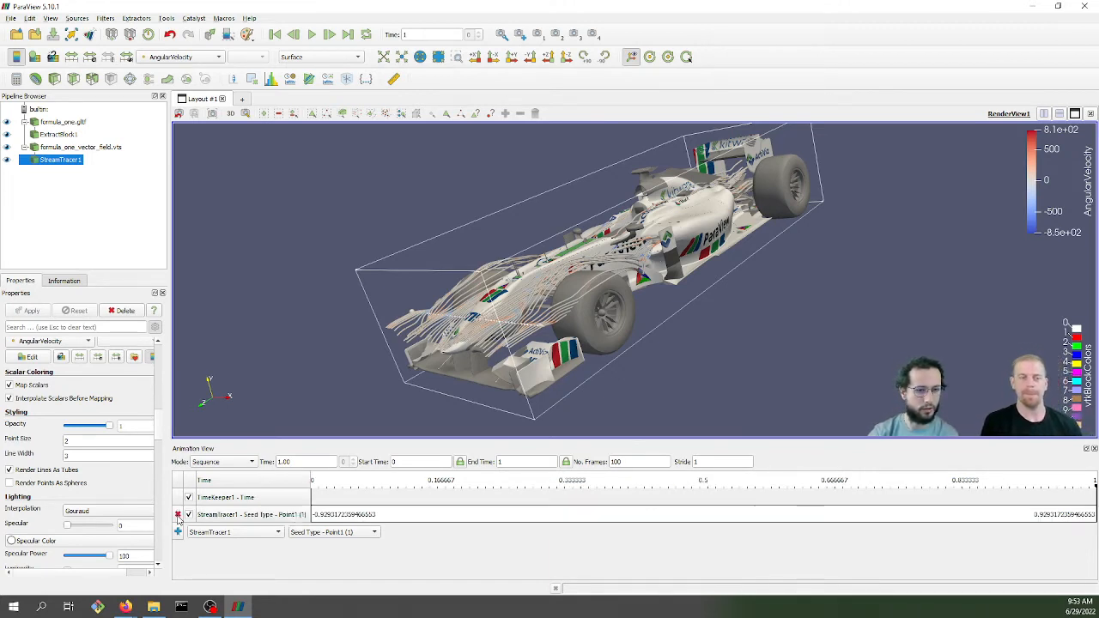
Add a StreamTracer1 animation track for Seed Type - Point2 (1).
left_click(311, 533)
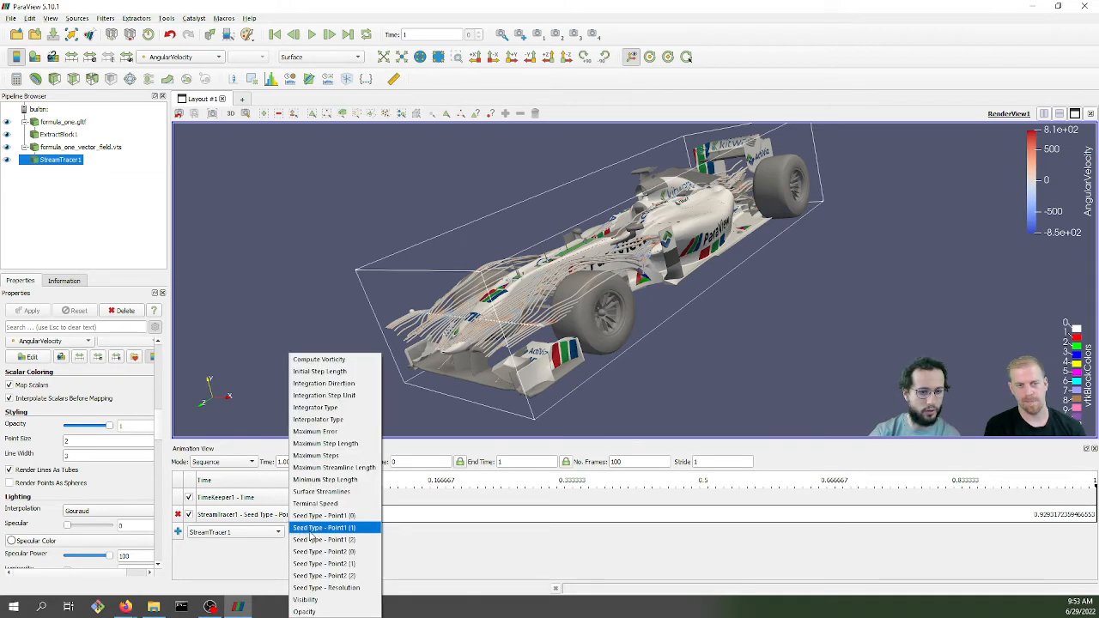
left_click(352, 564)
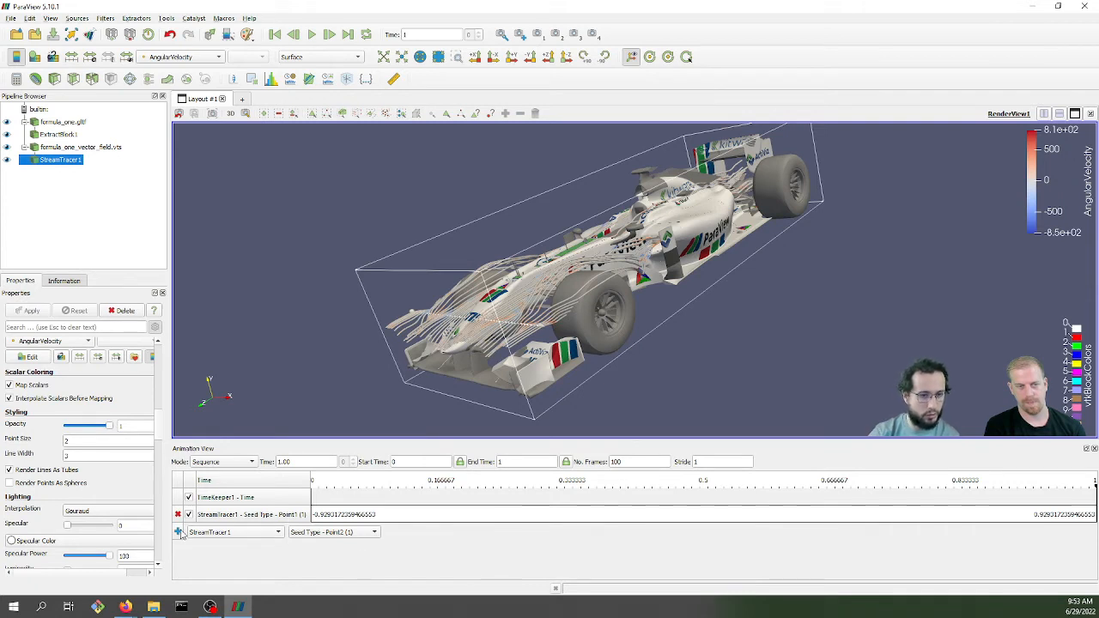
left_click(179, 533)
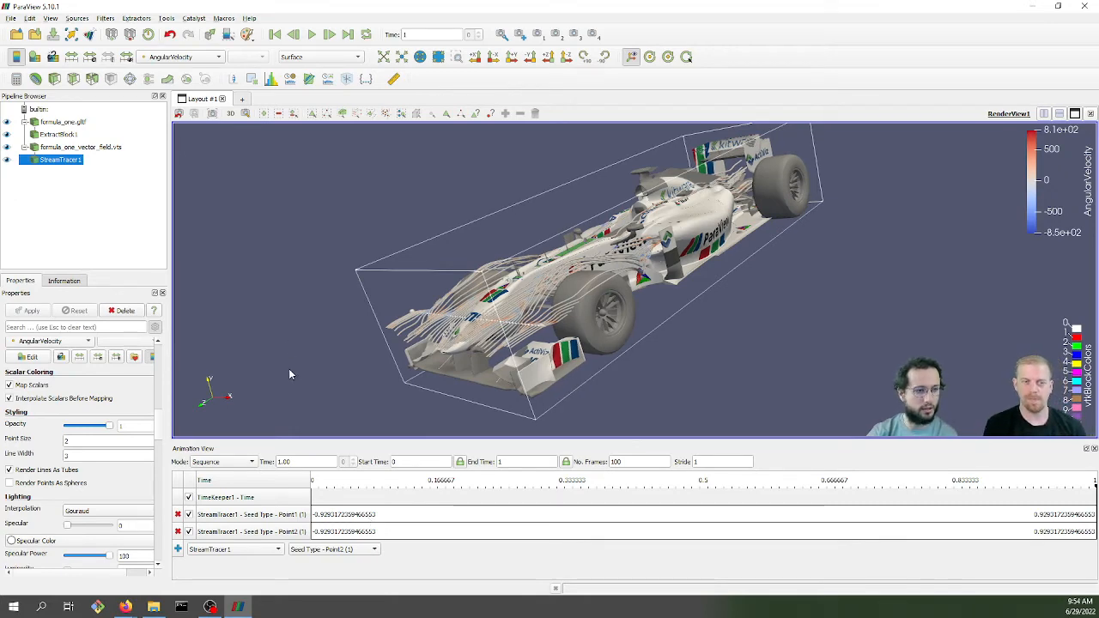
Play the animation from its first frame and pause at about time 0.62 to check the seed line's motion past the car.
left_click_drag(290, 373, 304, 369)
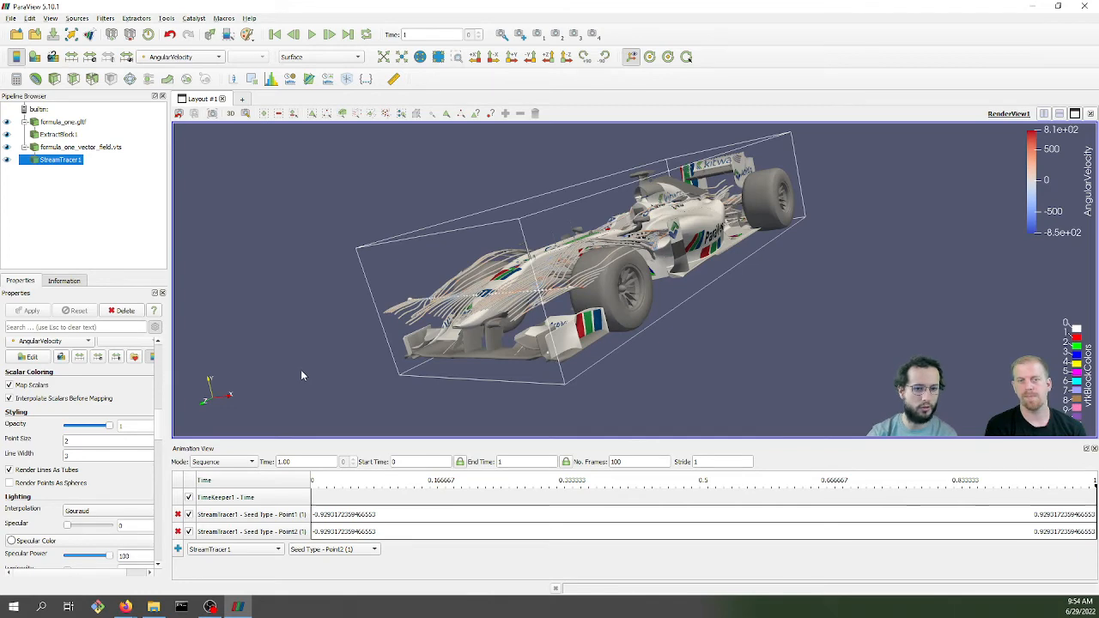
left_click_drag(296, 350, 434, 384)
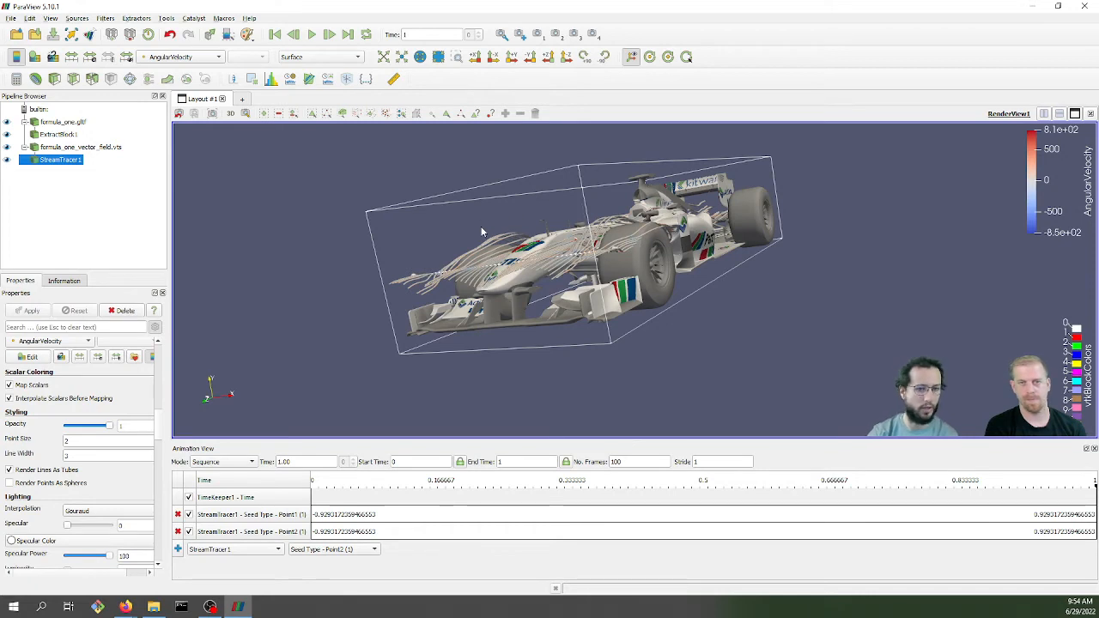
left_click_drag(526, 379, 527, 377)
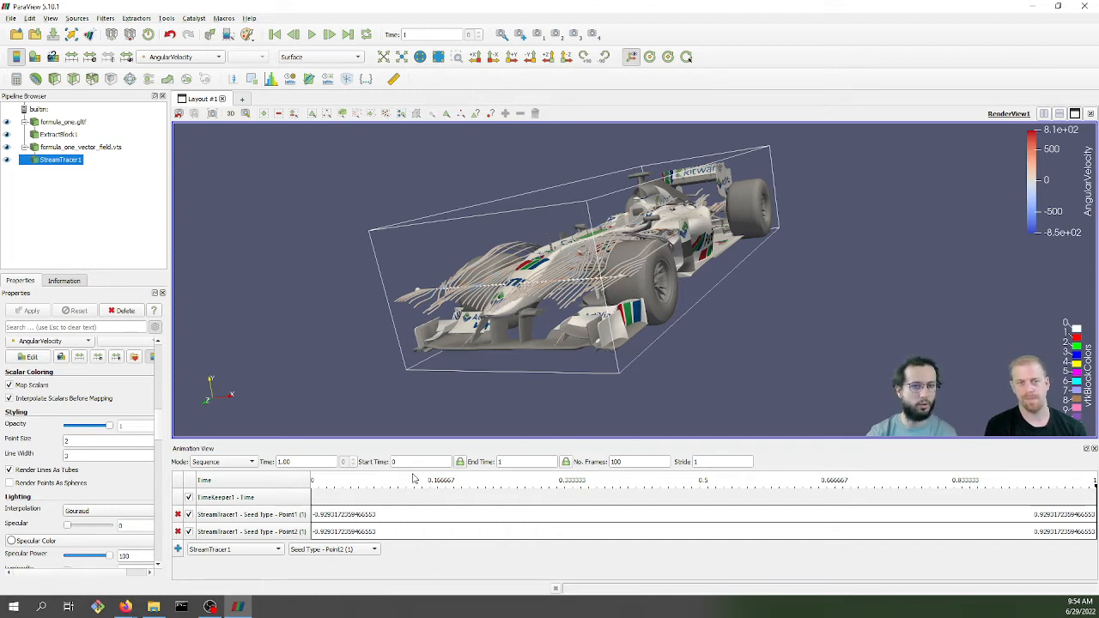
left_click(275, 35)
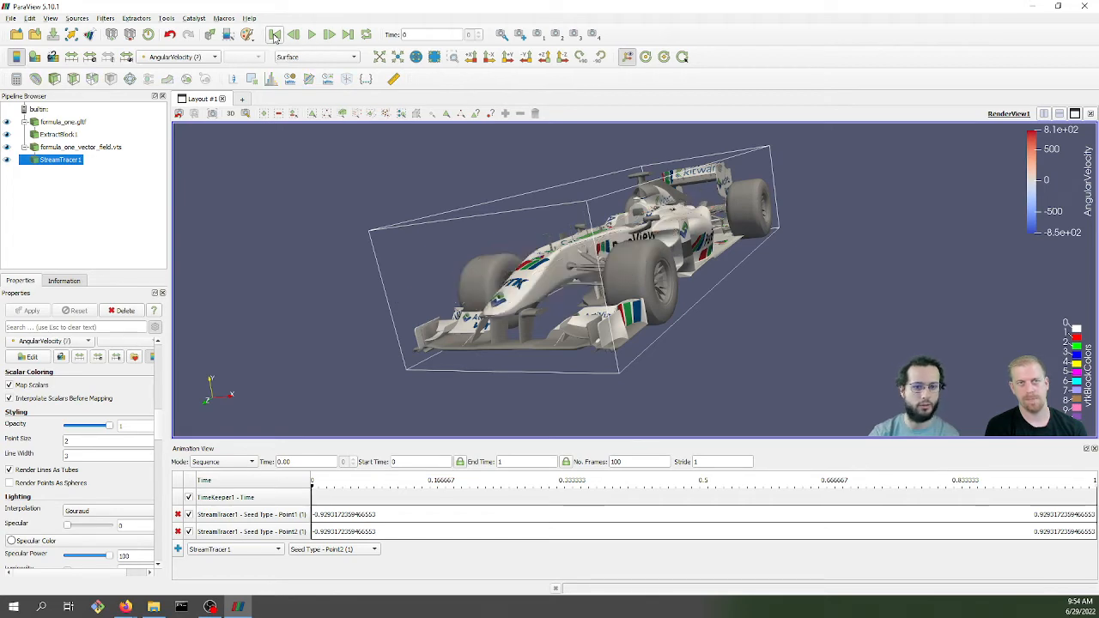
mouse_move(676, 446)
left_mouse_down()
mouse_move(683, 429)
mouse_move(688, 444)
left_mouse_up()
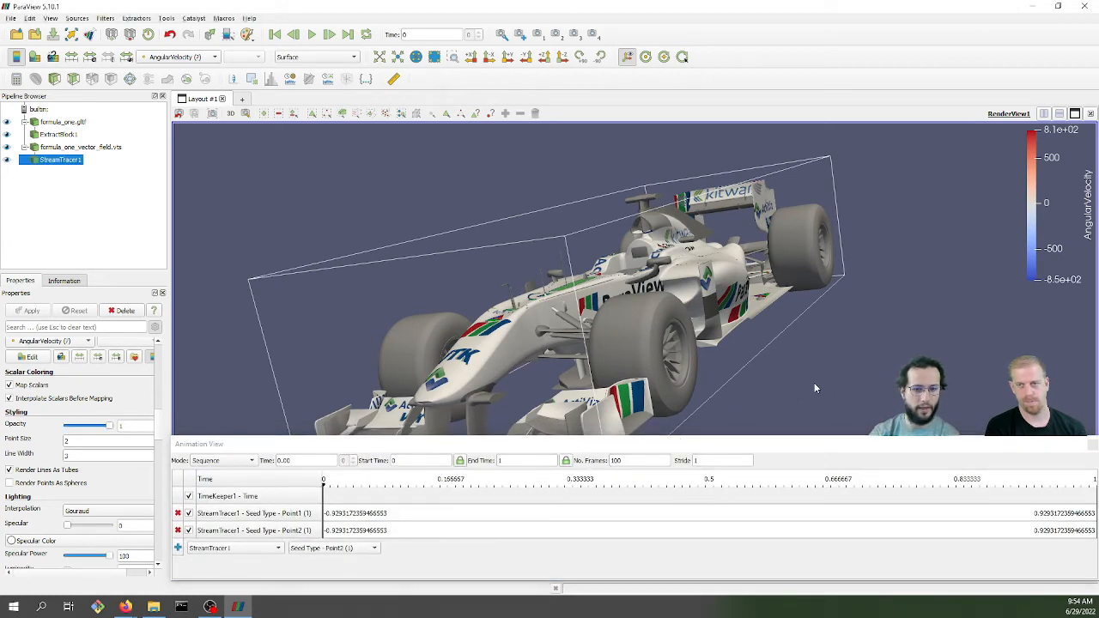
left_click_drag(814, 382, 785, 336)
scroll(785, 332, "down", 4)
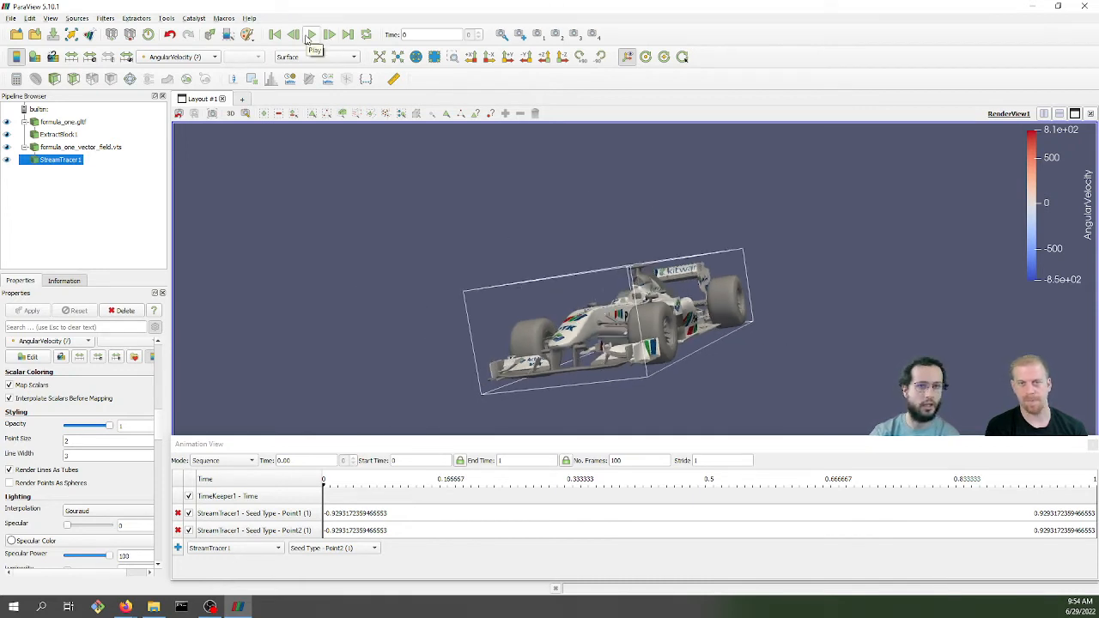
left_click(310, 35)
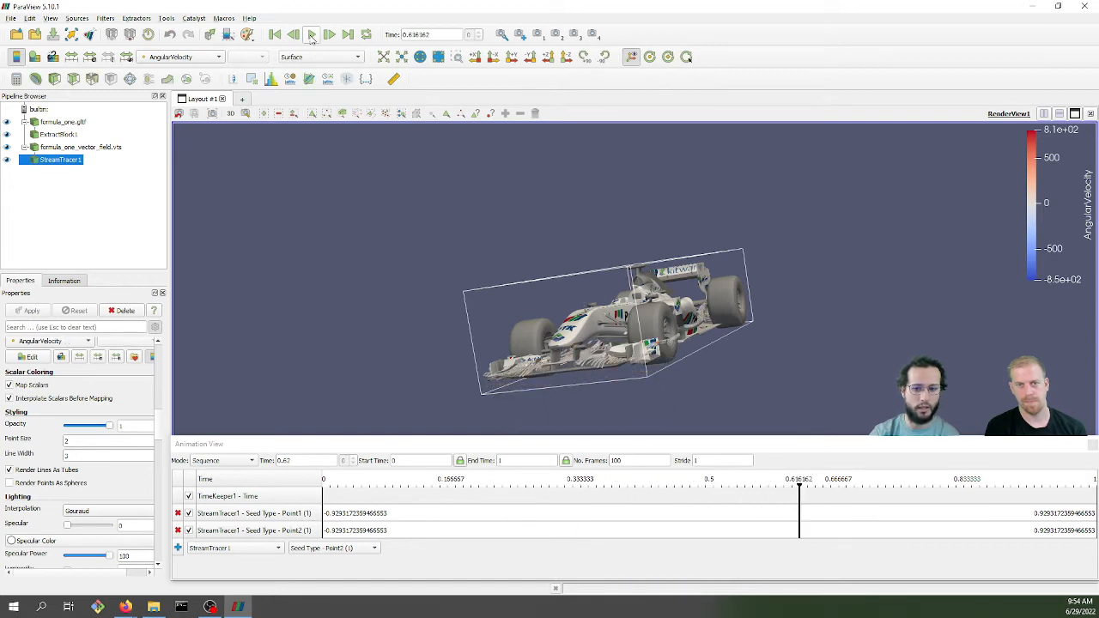
left_click(311, 34)
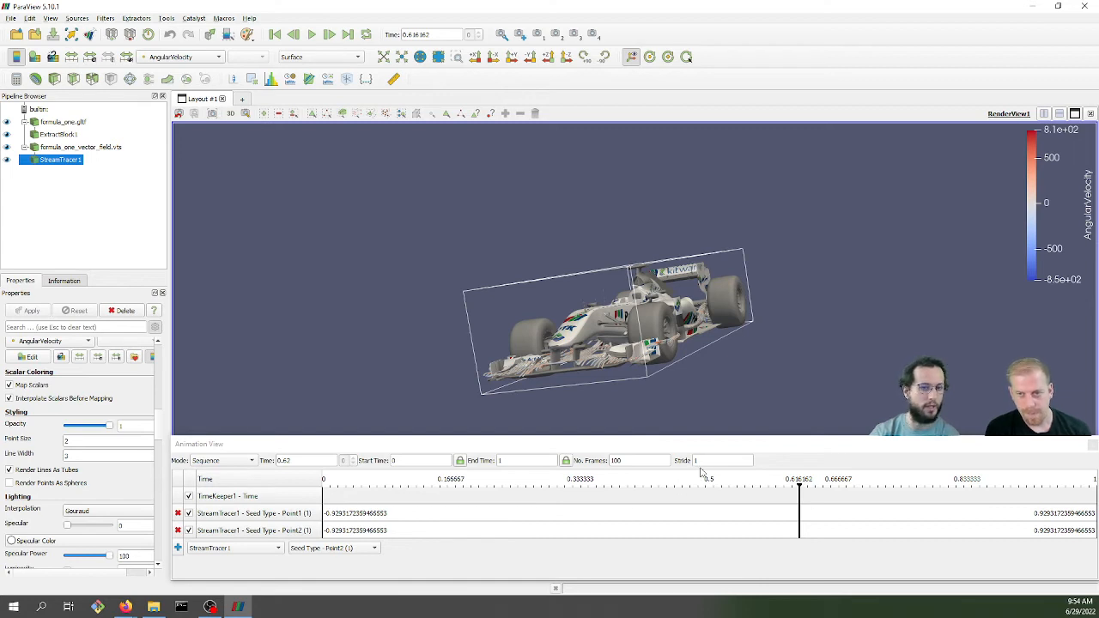
Advance the animation frame by frame to about time 0.75 to examine the streamlines around the car's front.
left_click(329, 35)
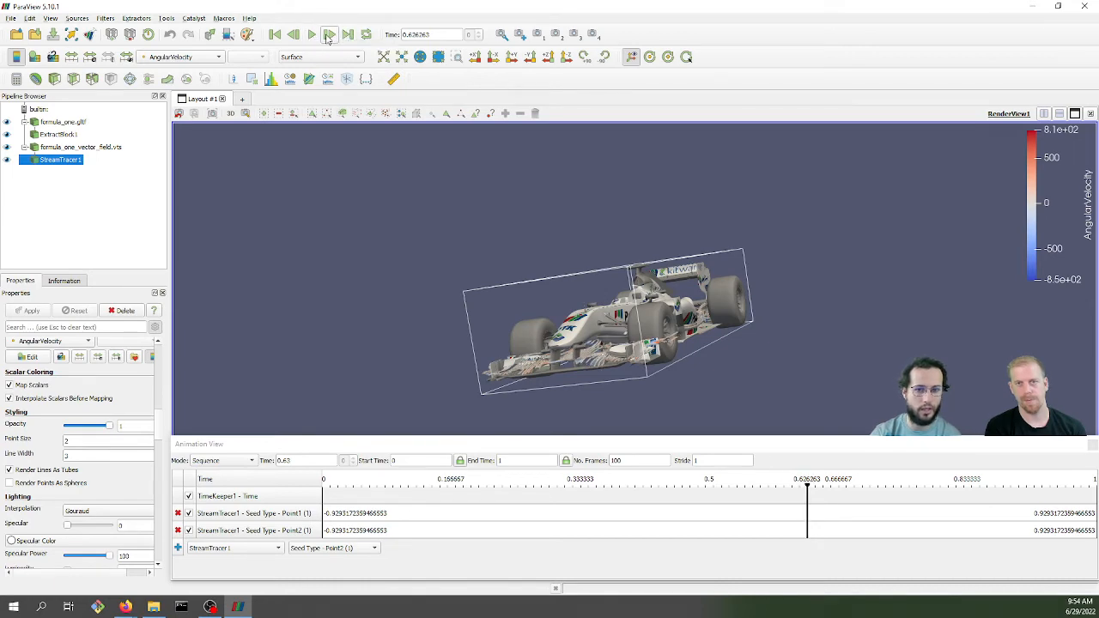
left_click(329, 35)
left_click_drag(743, 333, 644, 331)
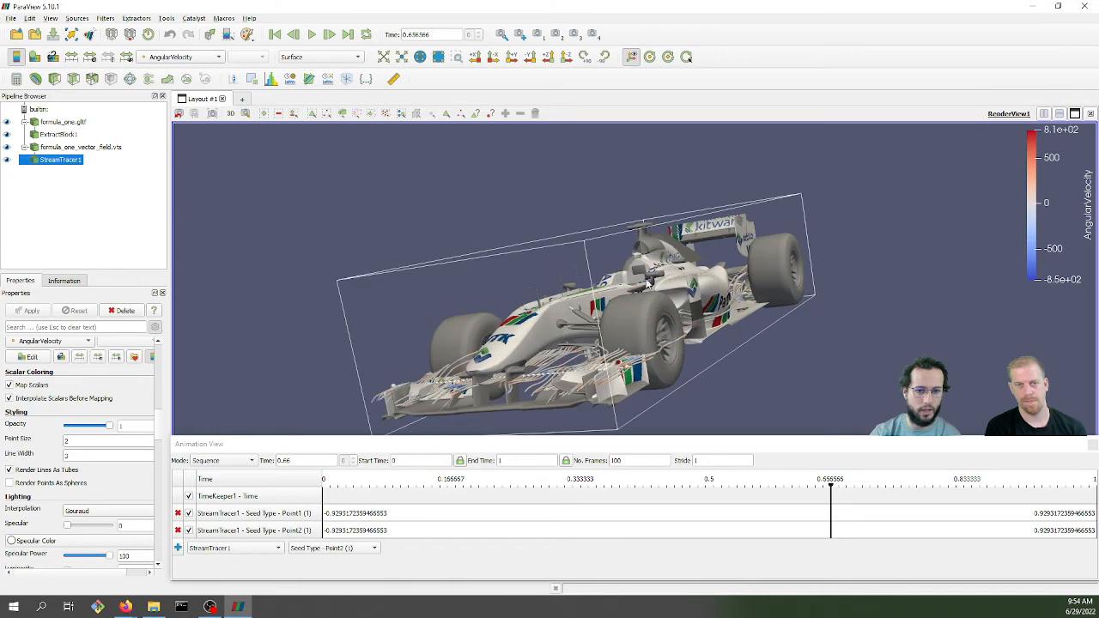
left_click(328, 35)
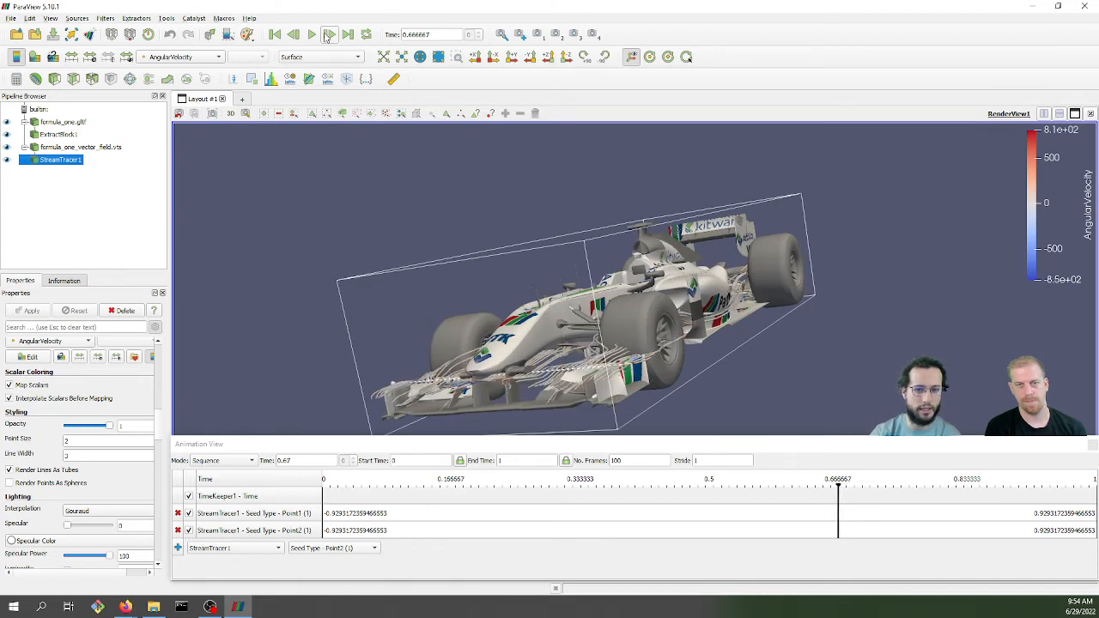
left_click(328, 35)
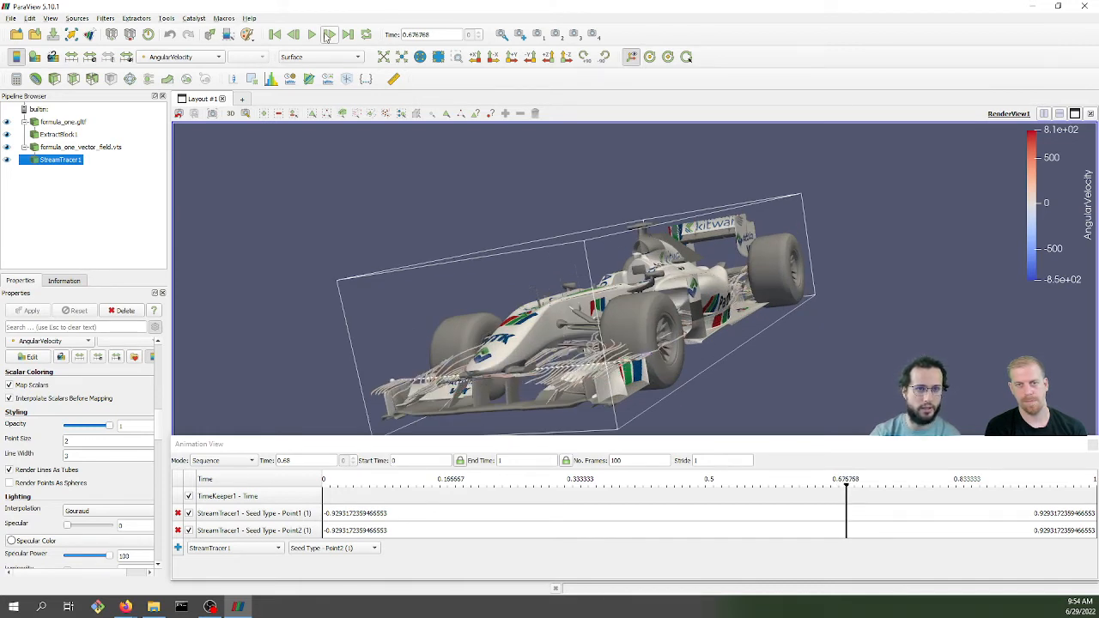
left_click(328, 35)
left_click(328, 35)
left_click(328, 35)
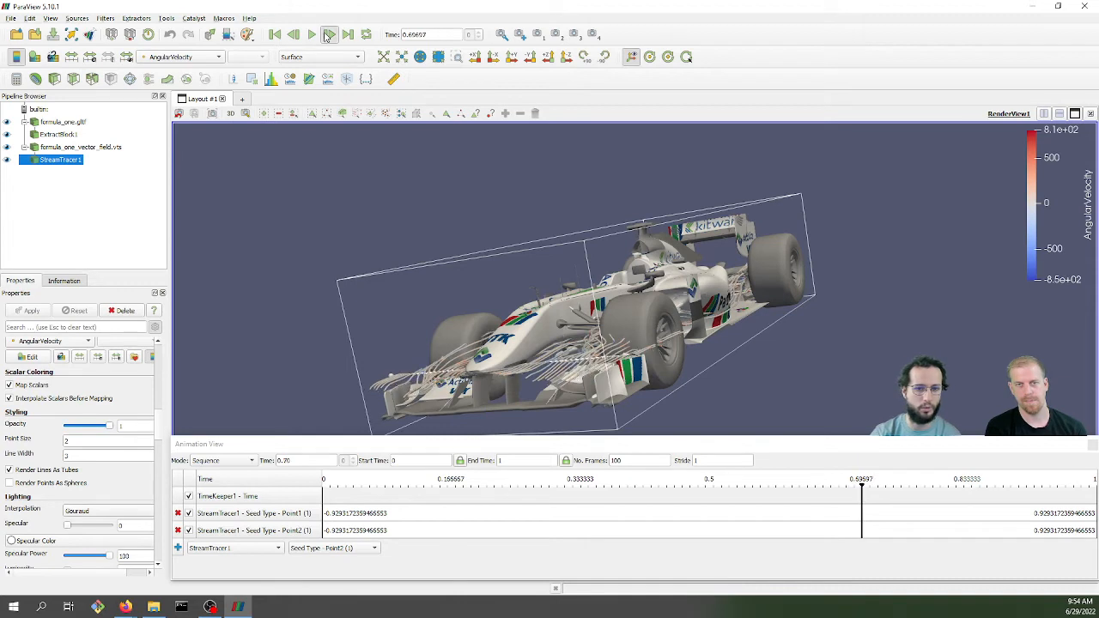
left_click(328, 35)
left_click(328, 35)
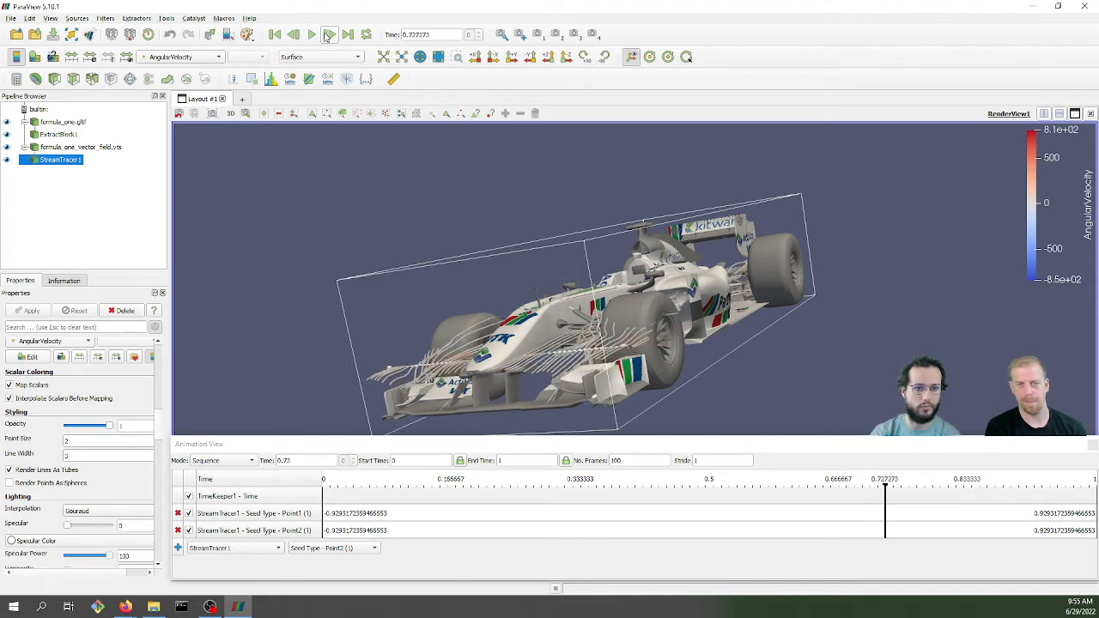
left_click(328, 35)
left_click(328, 36)
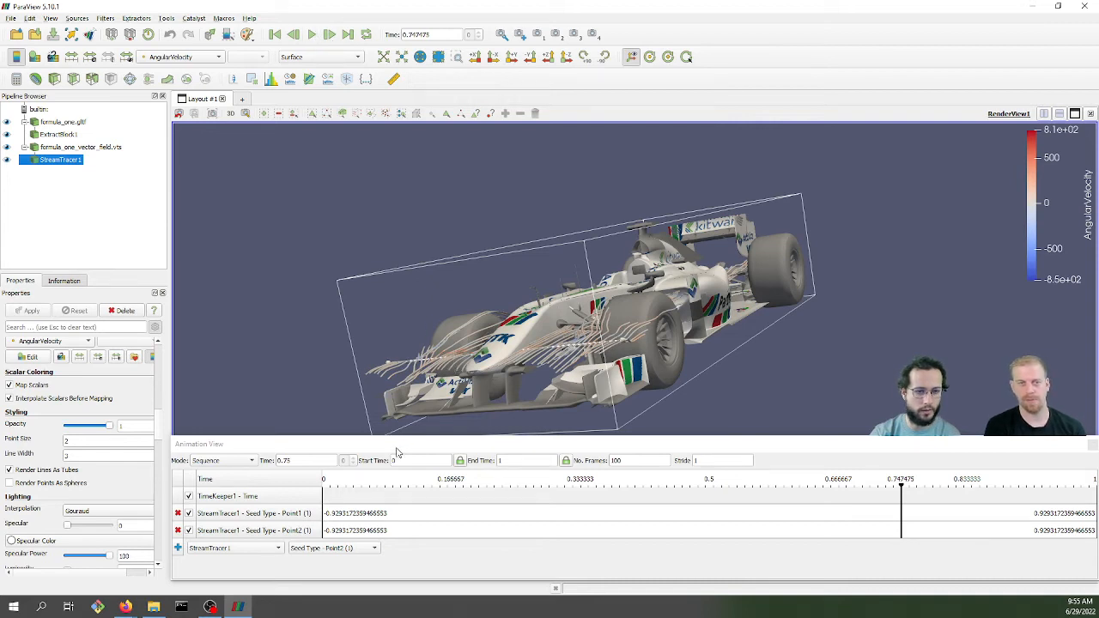
Set the time 0 keyframe value of the Seed Type - Point1 (1) track to 0.
double_click(300, 514)
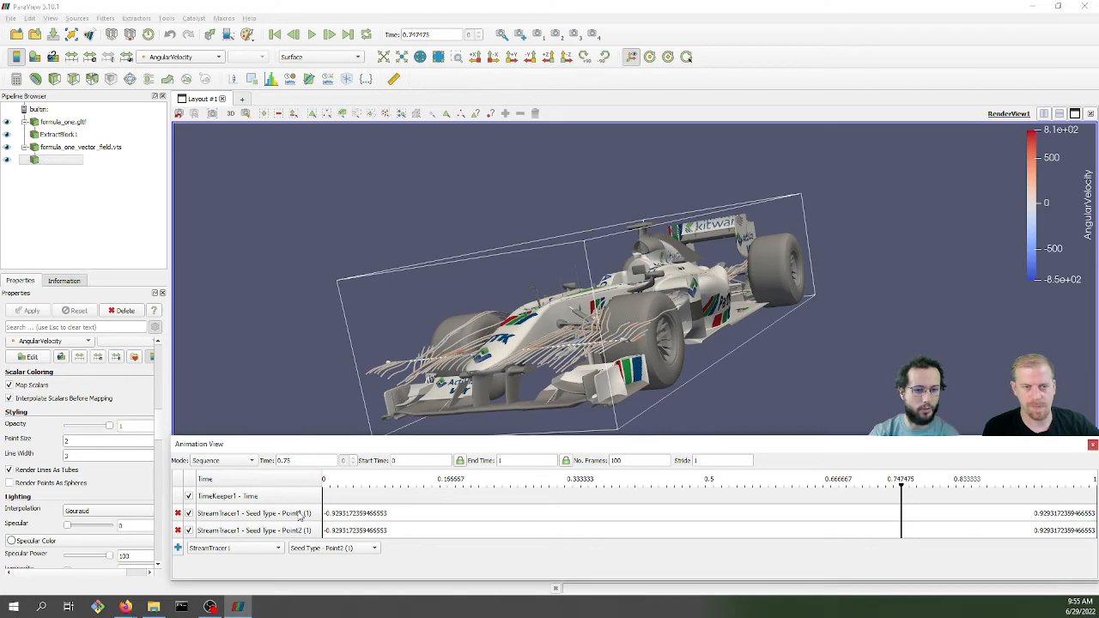
left_click_drag(605, 176, 582, 226)
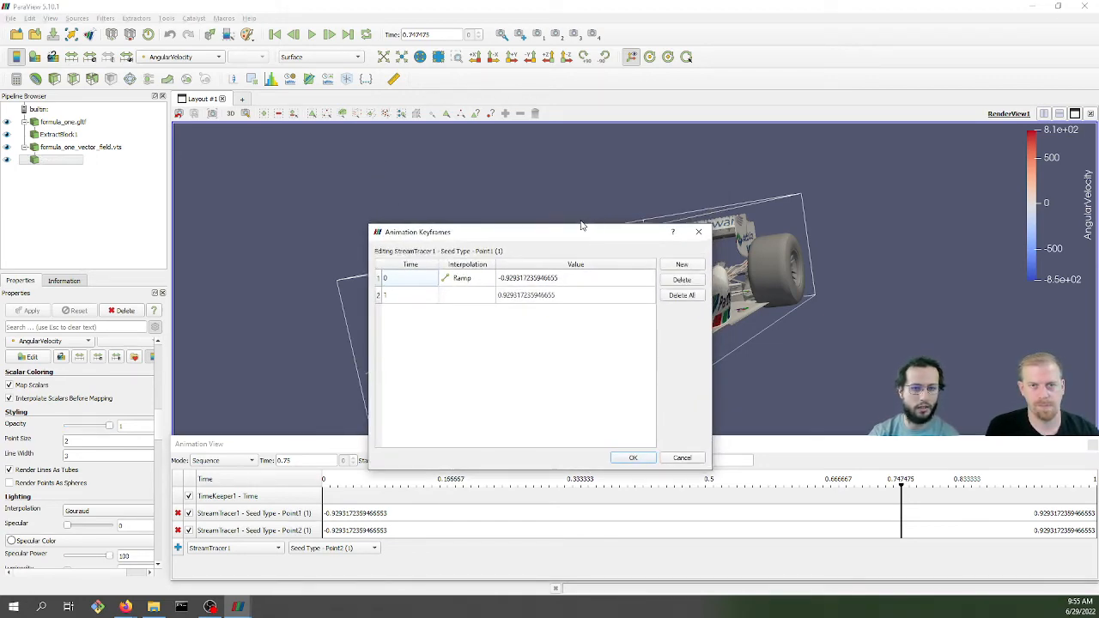
double_click(555, 287)
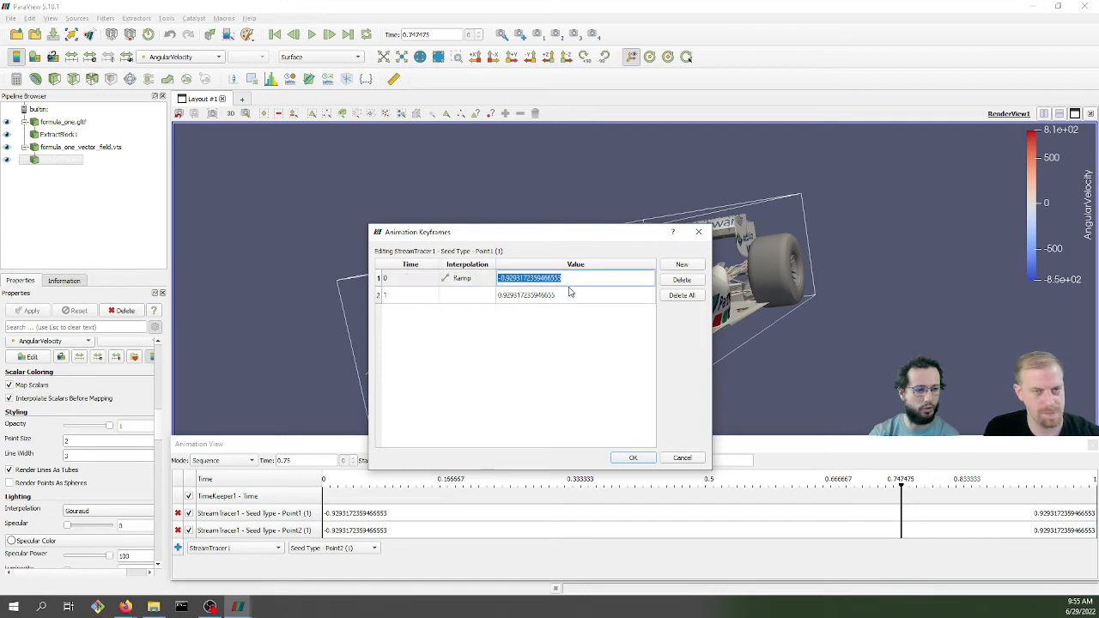
type("0")
key("Return")
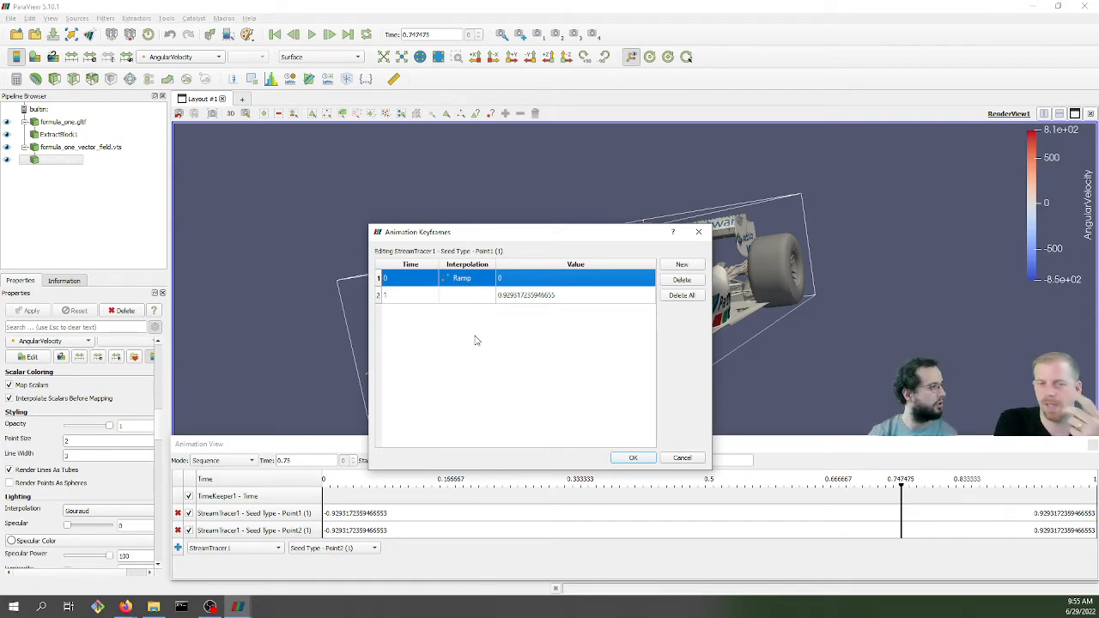
left_click(633, 459)
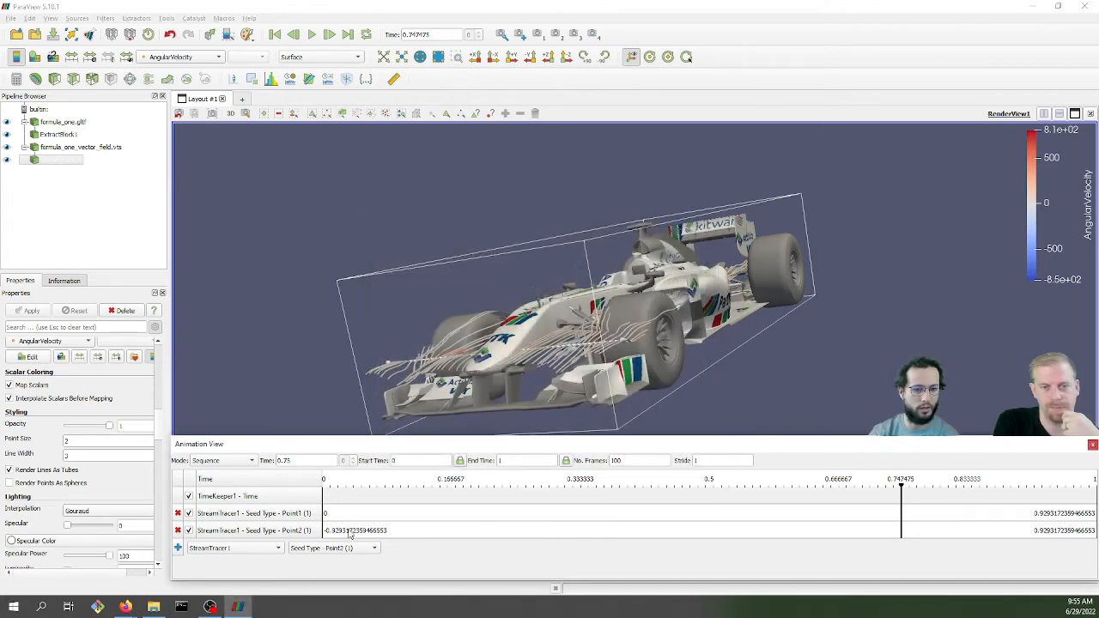
Set the time 0 keyframe value of the Seed Type - Point2 (1) track to 0.
double_click(349, 532)
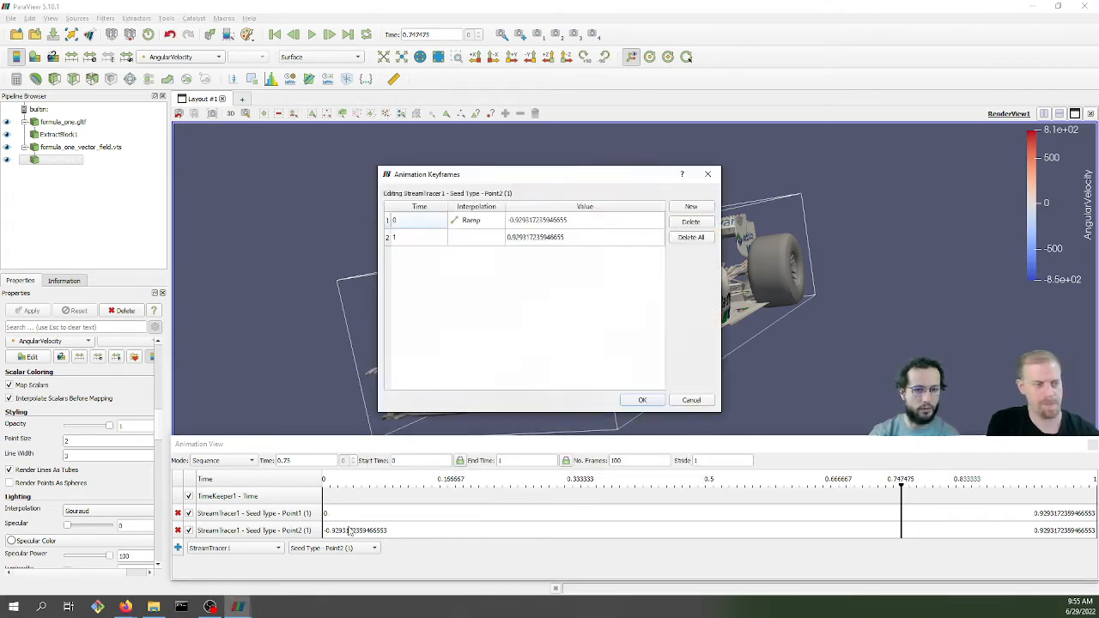
double_click(603, 224)
type("0")
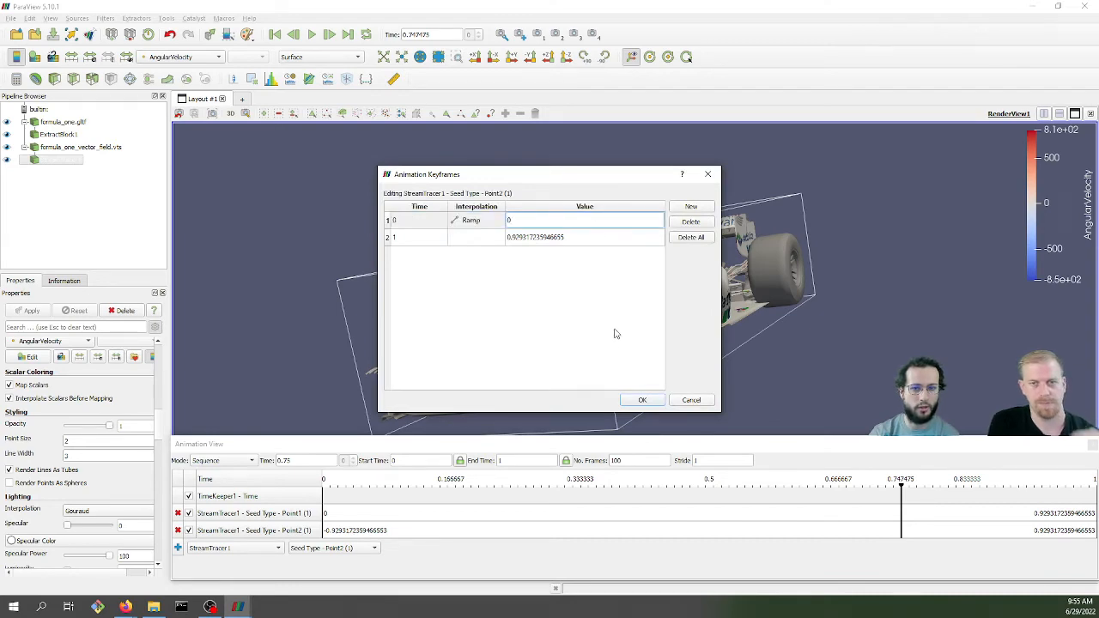
key("Return")
left_click(642, 400)
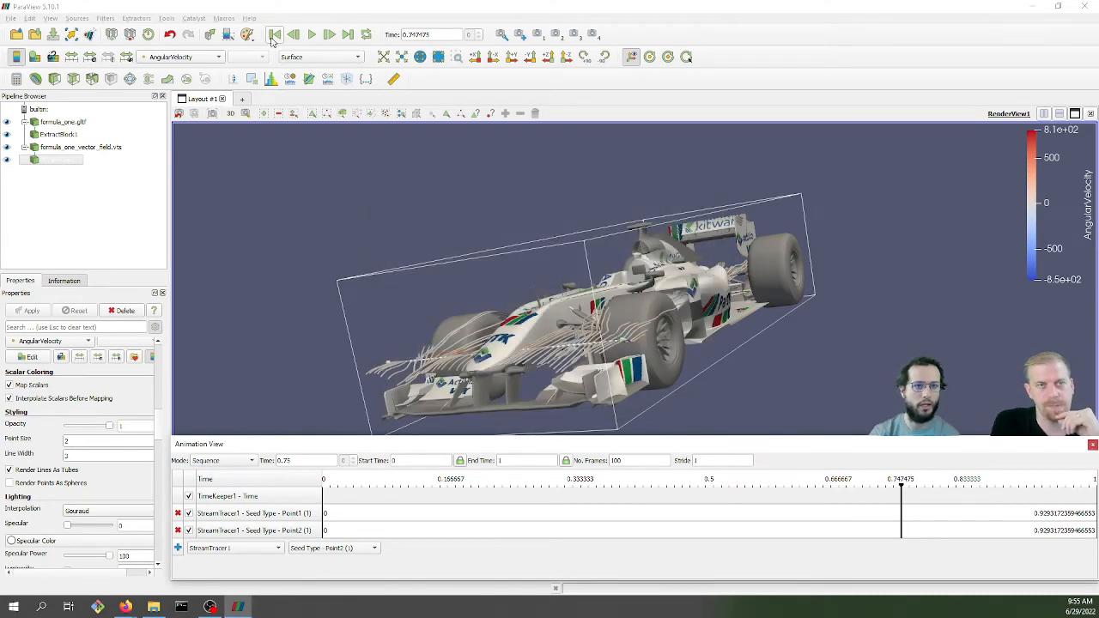
Replay the animation from its first frame with the new seed start values and pause at about time 0.66.
left_click(274, 36)
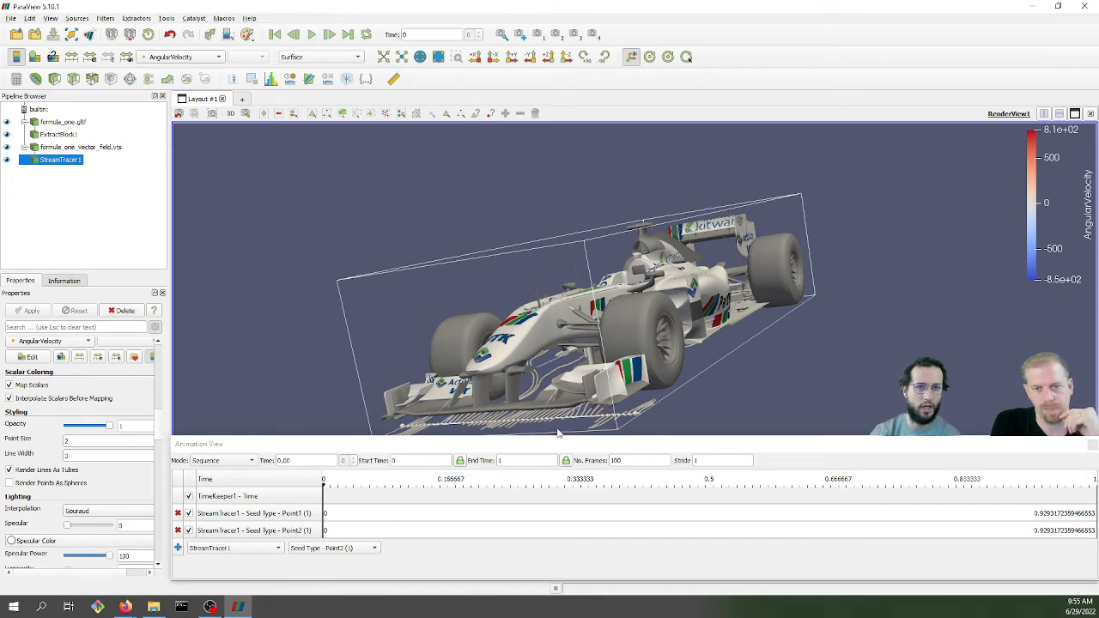
left_click_drag(565, 448, 564, 452)
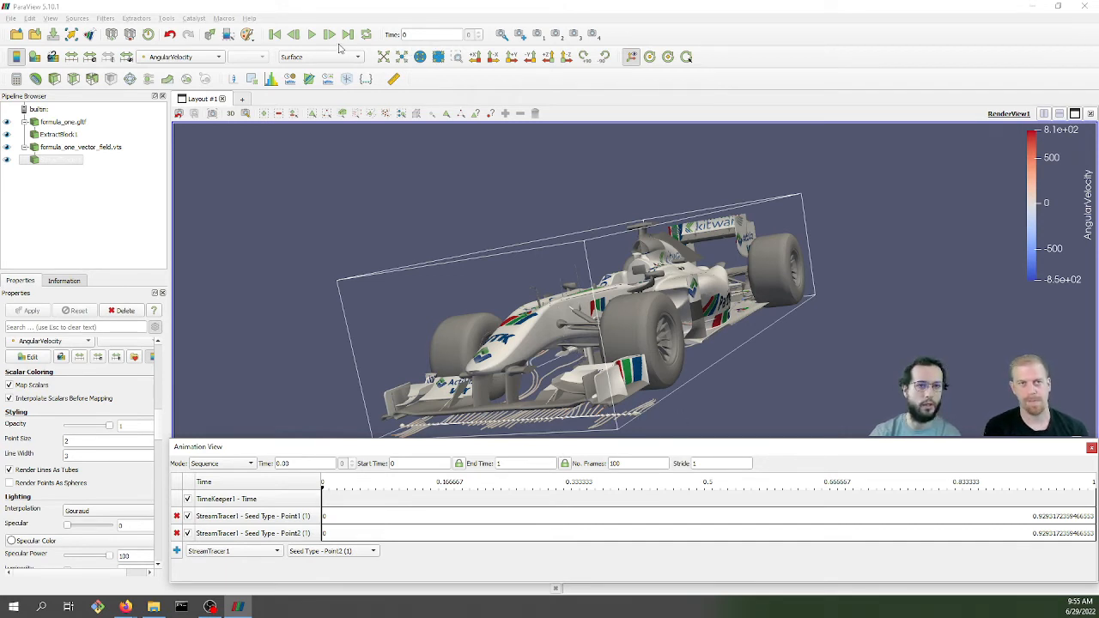
left_click(312, 35)
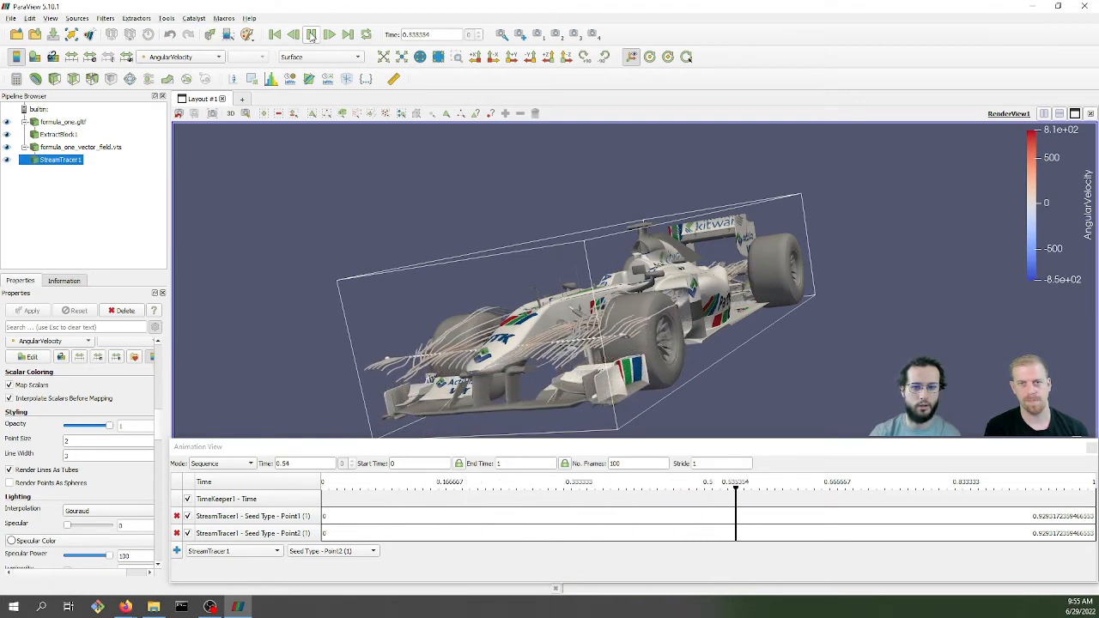
left_click(312, 35)
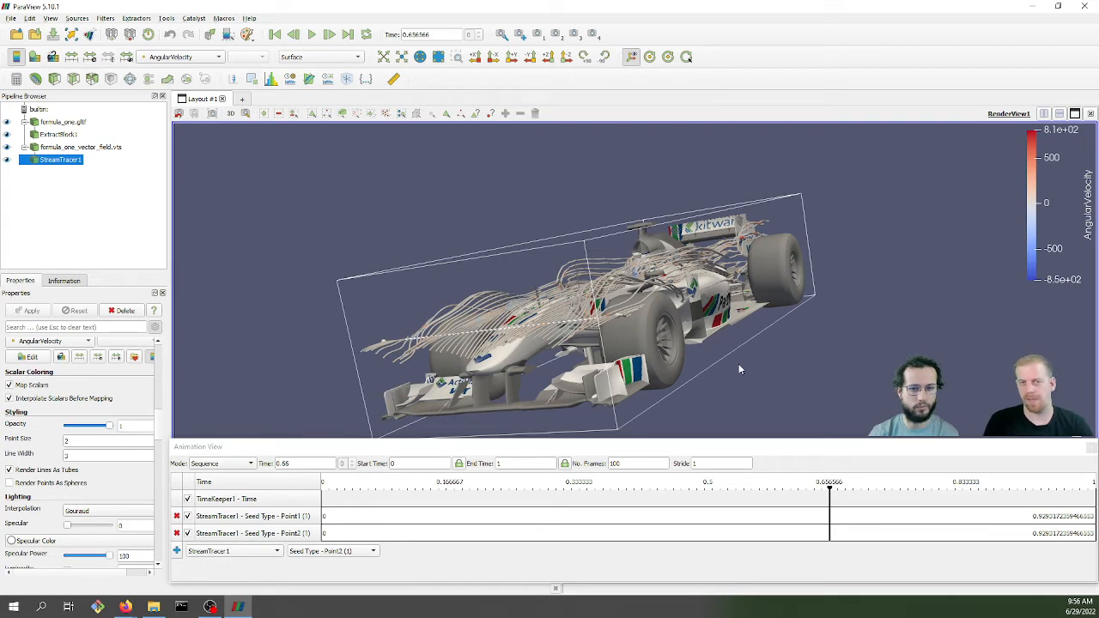
Add a Camera track in Orbit mode with the default orbit parameters, and return the animation to its first frame.
scroll(743, 376, "down", 2)
left_click_drag(742, 377, 693, 382)
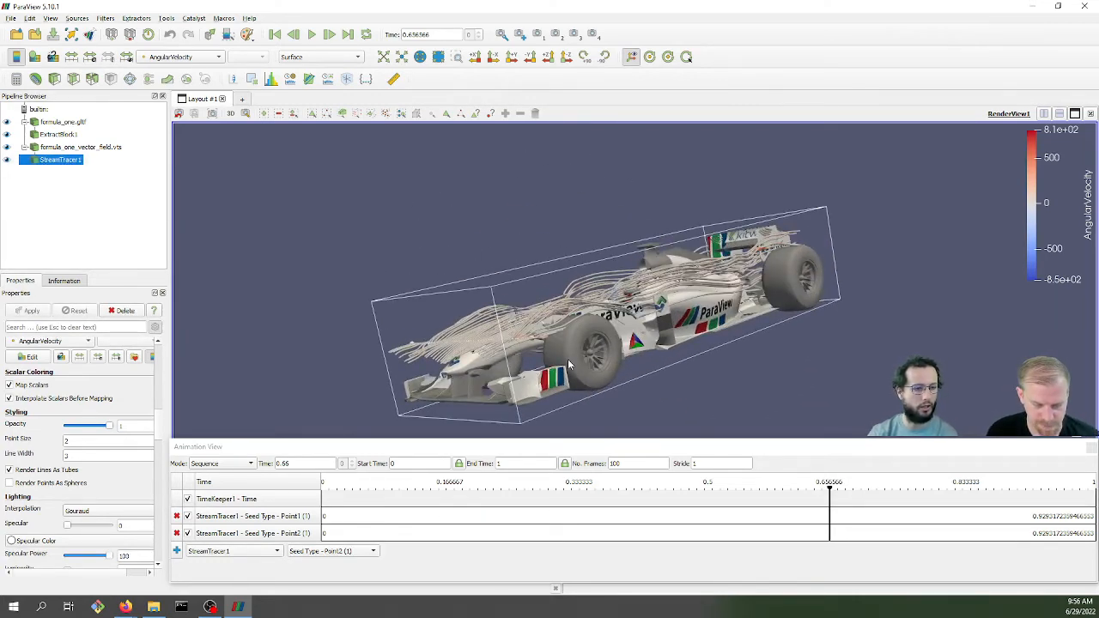
left_click(235, 551)
left_click(237, 496)
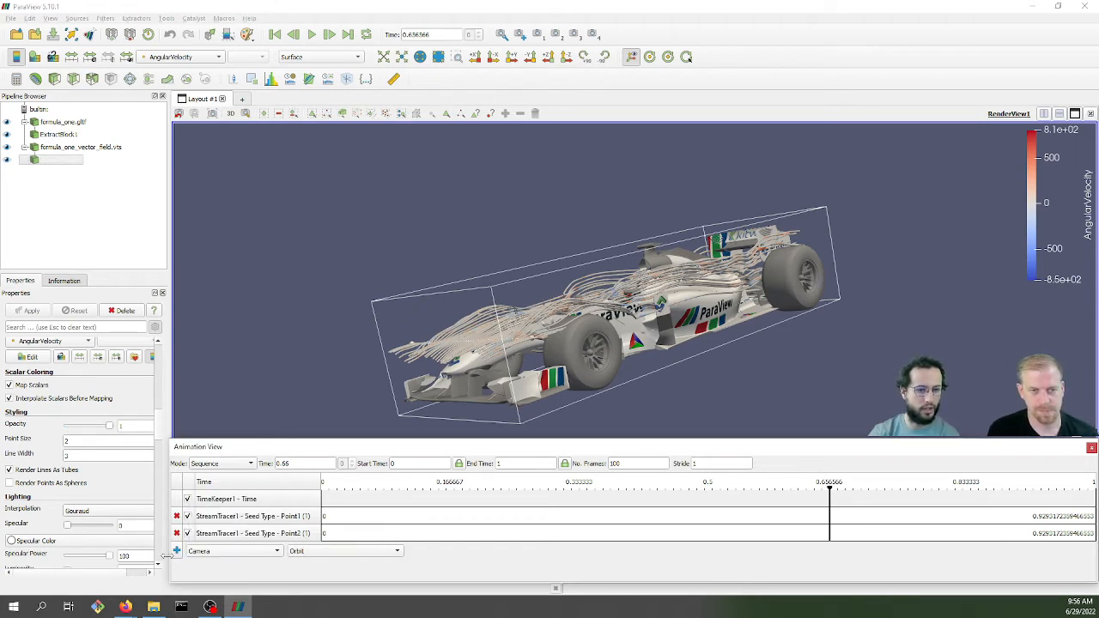
left_click(177, 551)
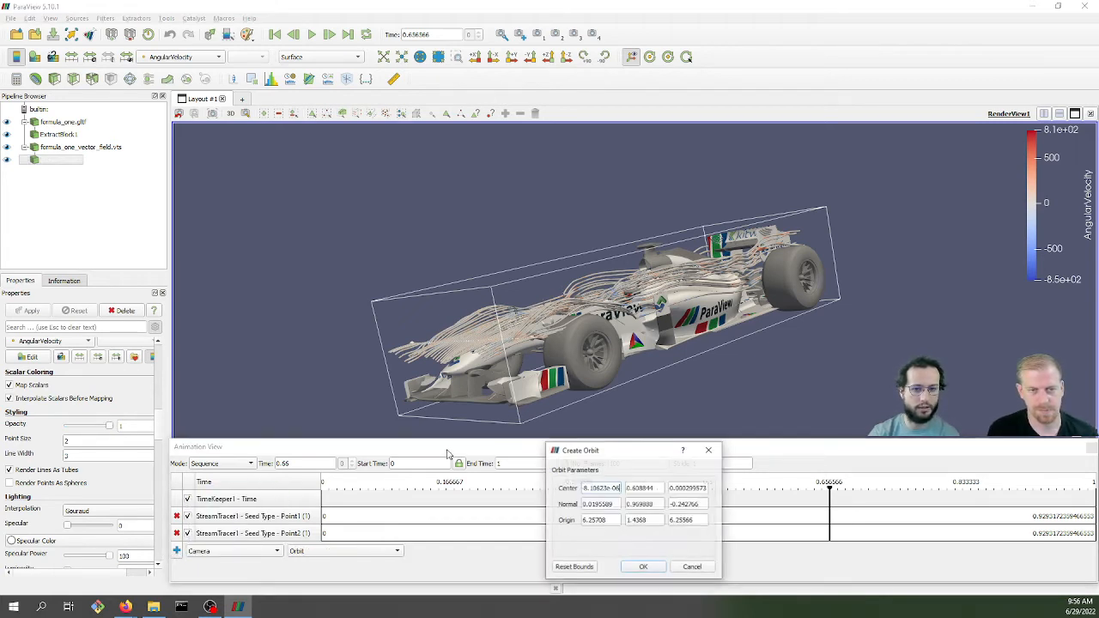
left_click(642, 568)
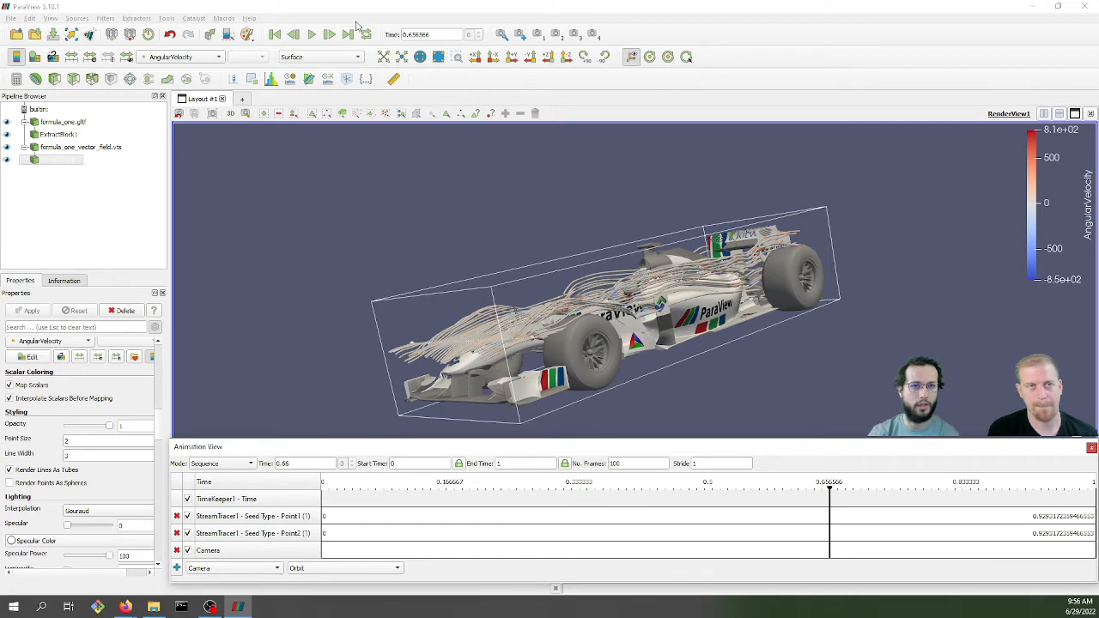
left_click(275, 34)
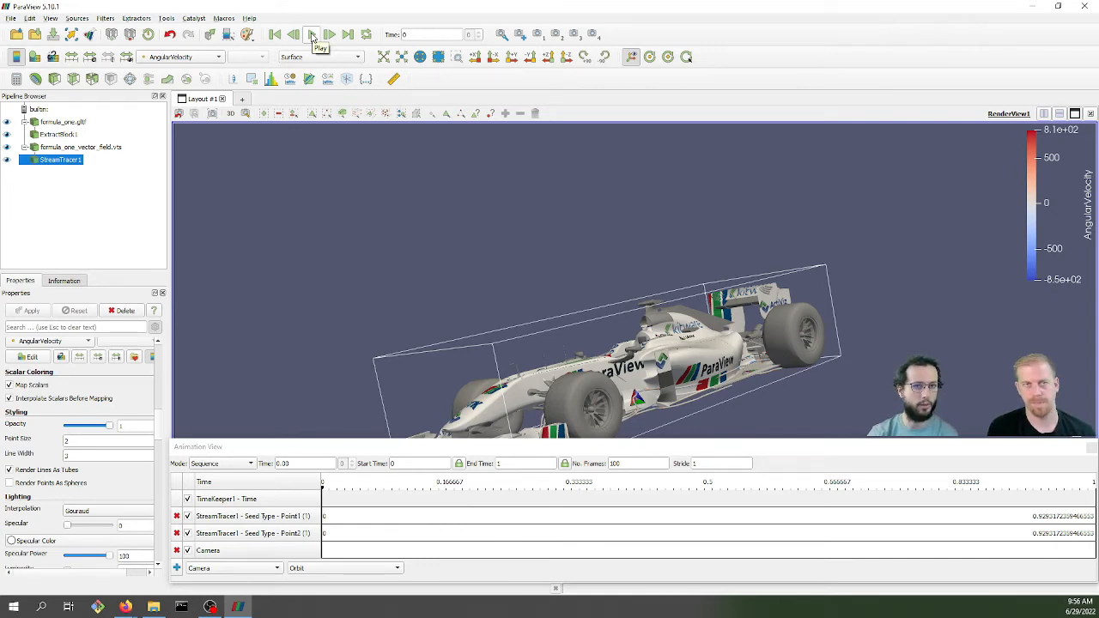
Play the streamline animation with the orbiting camera track through to its last frame.
left_click(311, 36)
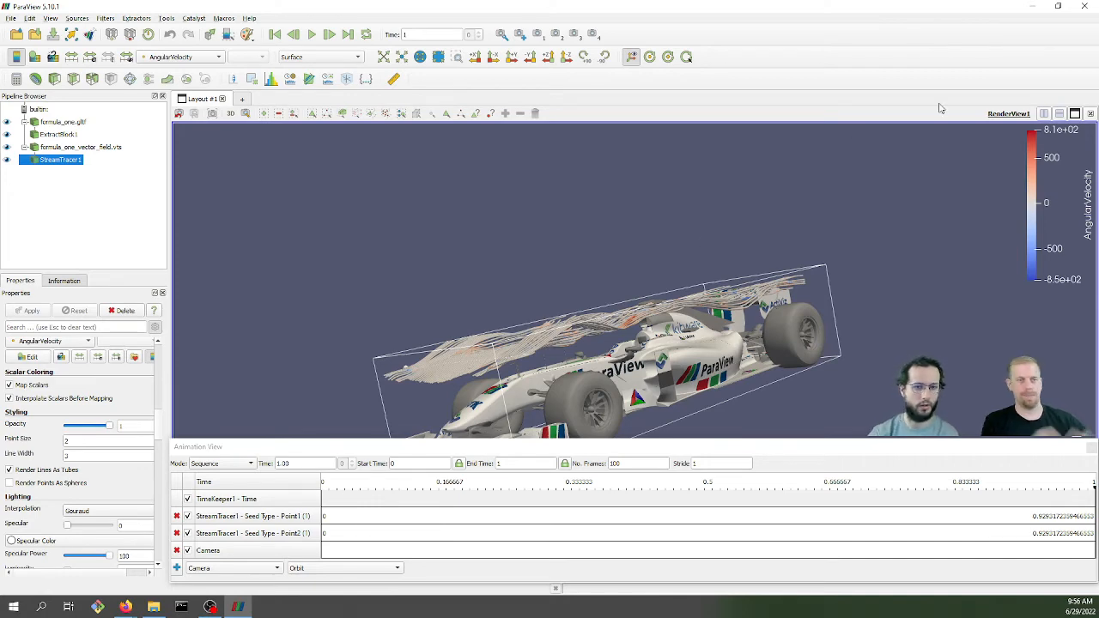
left_click_drag(834, 358, 763, 326)
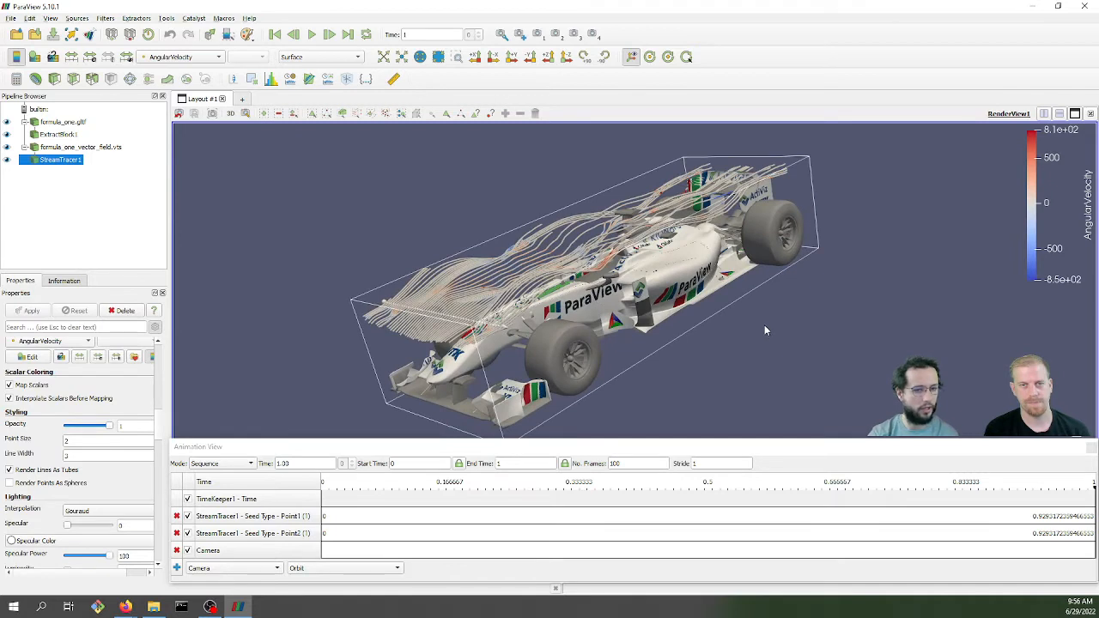
Save the animation in MP4 format to video.mp4 in the states folder, replacing the existing file.
left_click(12, 18)
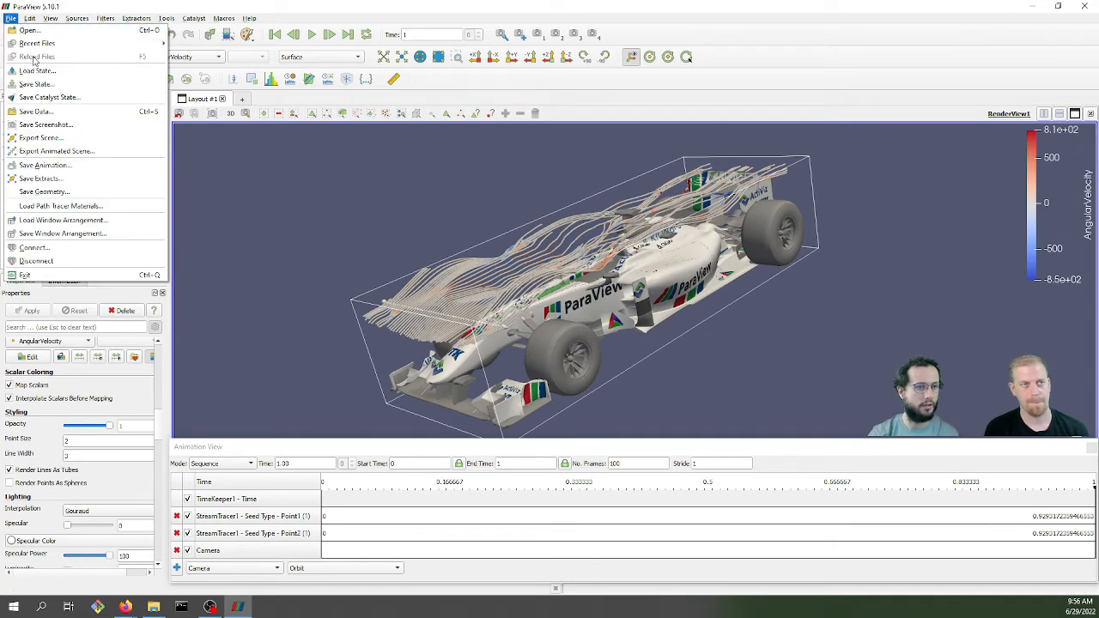
left_click(76, 166)
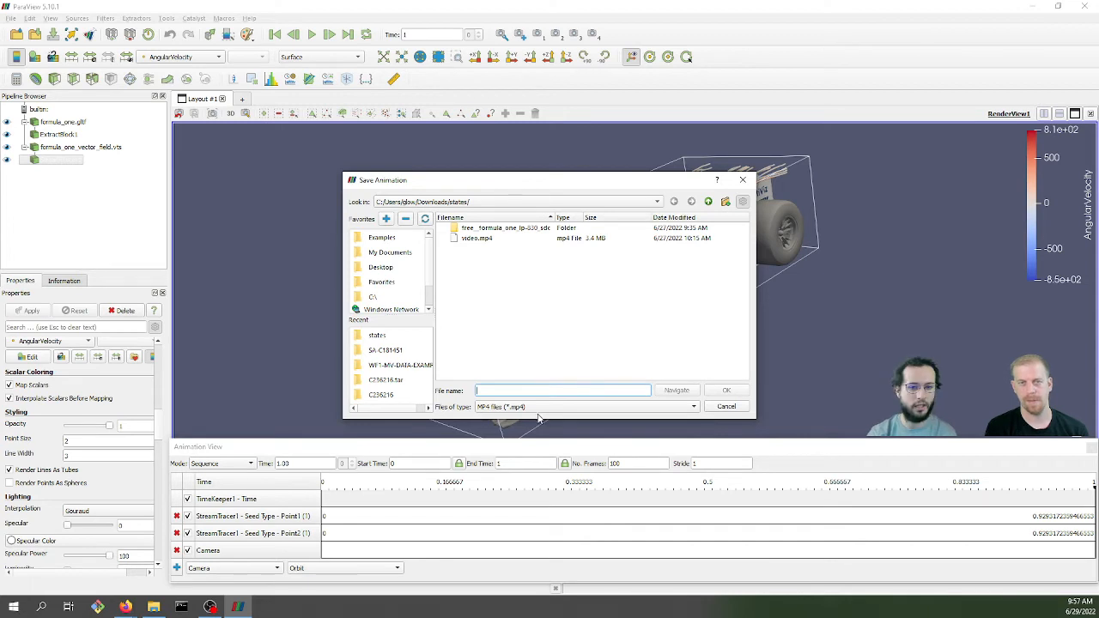
left_click(497, 244)
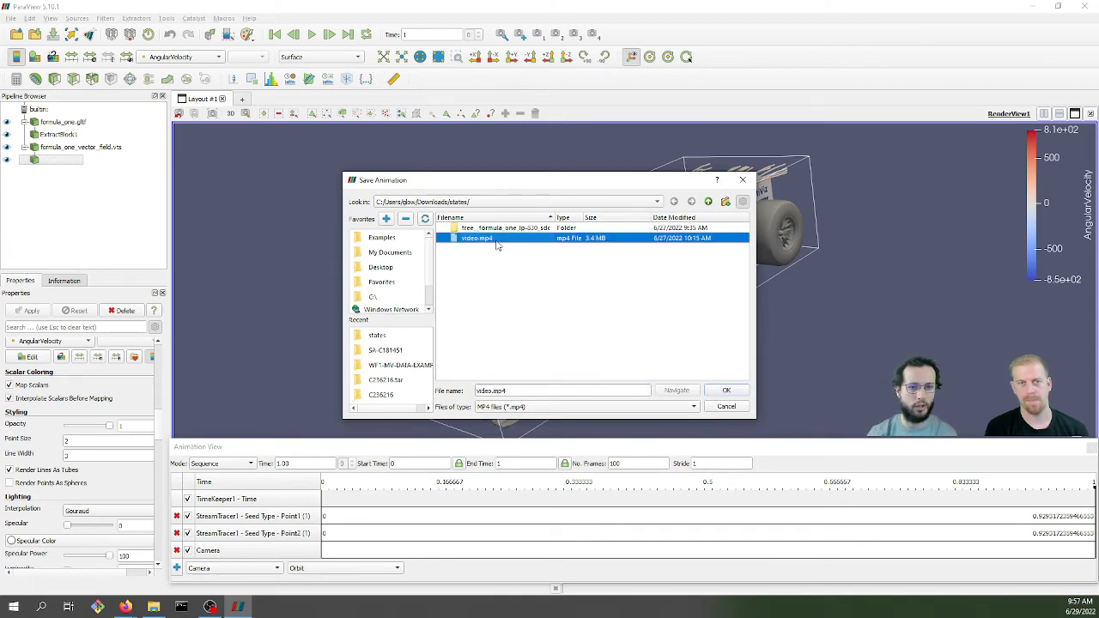
left_click(726, 391)
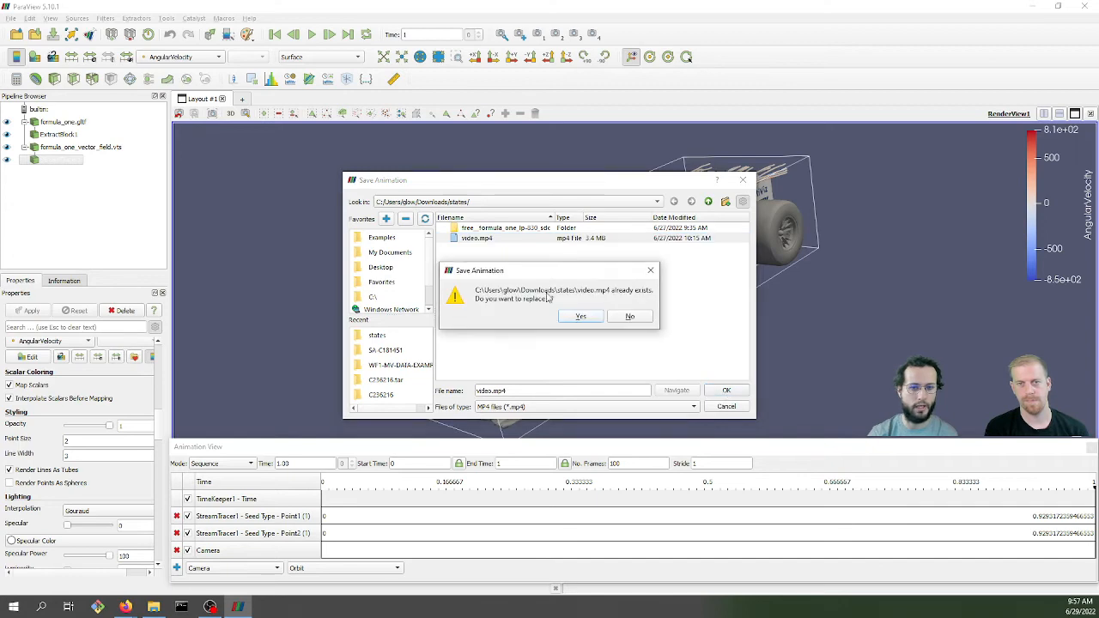
left_click(579, 317)
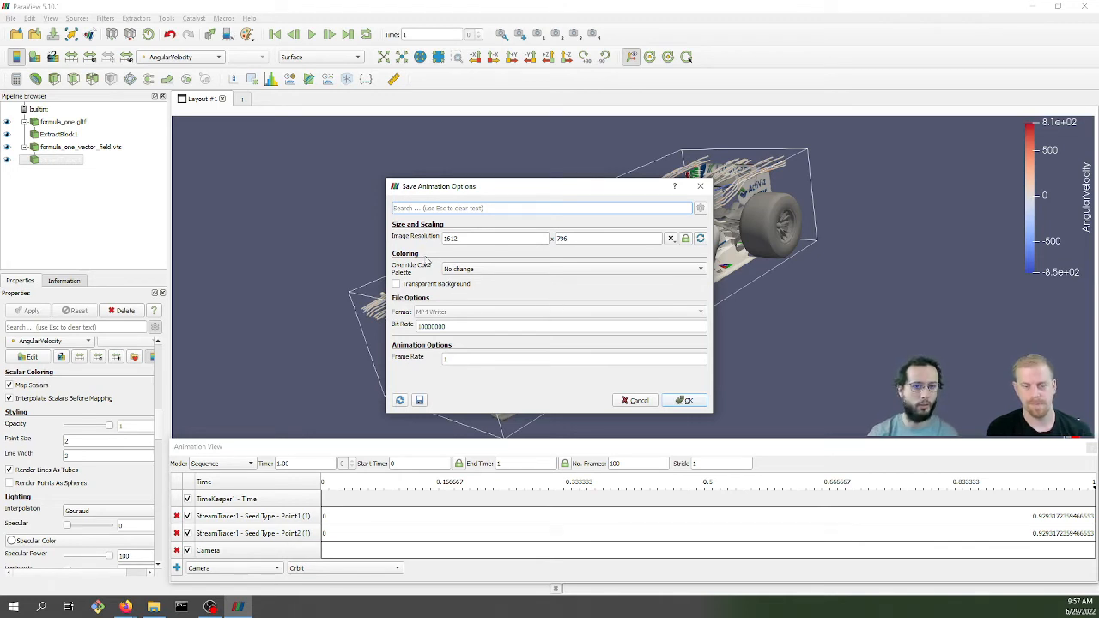
Write the video at a frame rate of 20 and review it in the media player.
double_click(461, 359)
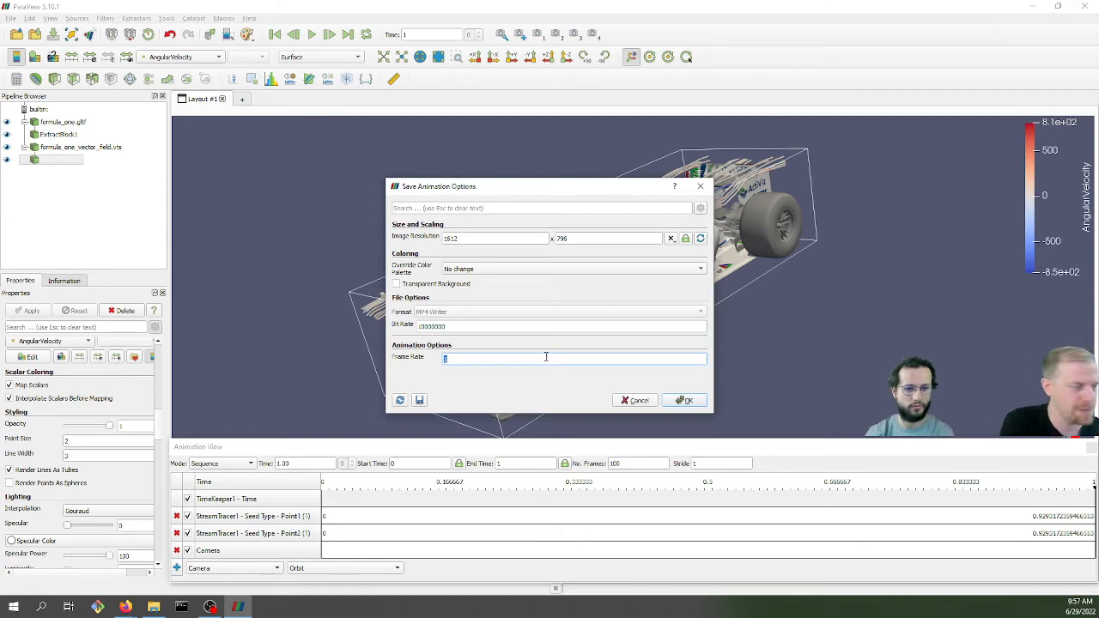
type("20")
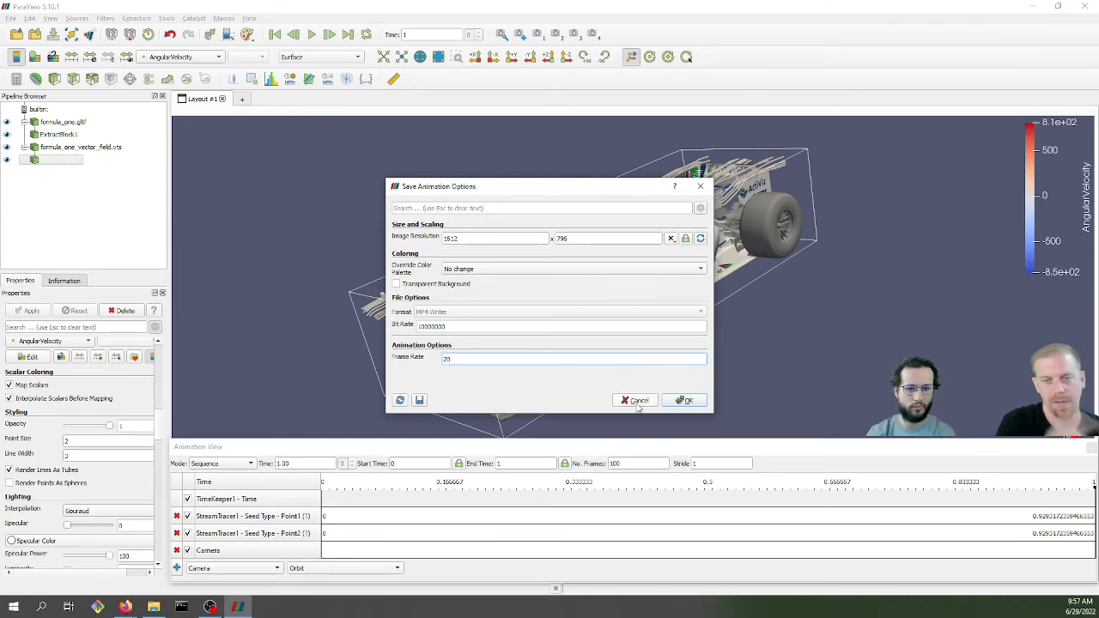
left_click(696, 401)
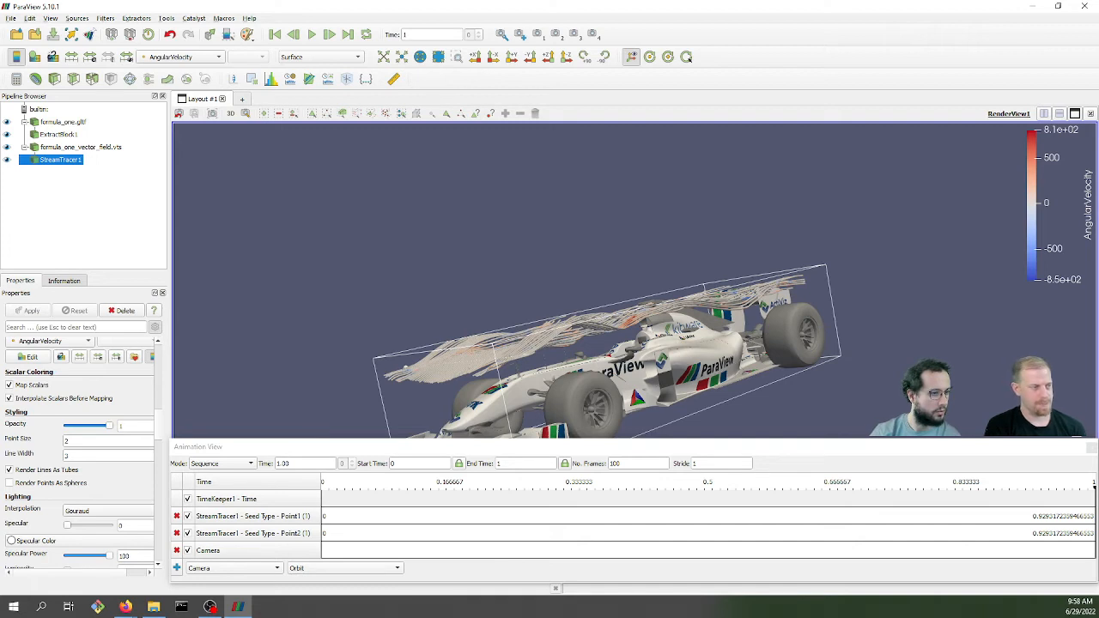
key("alt+Tab")
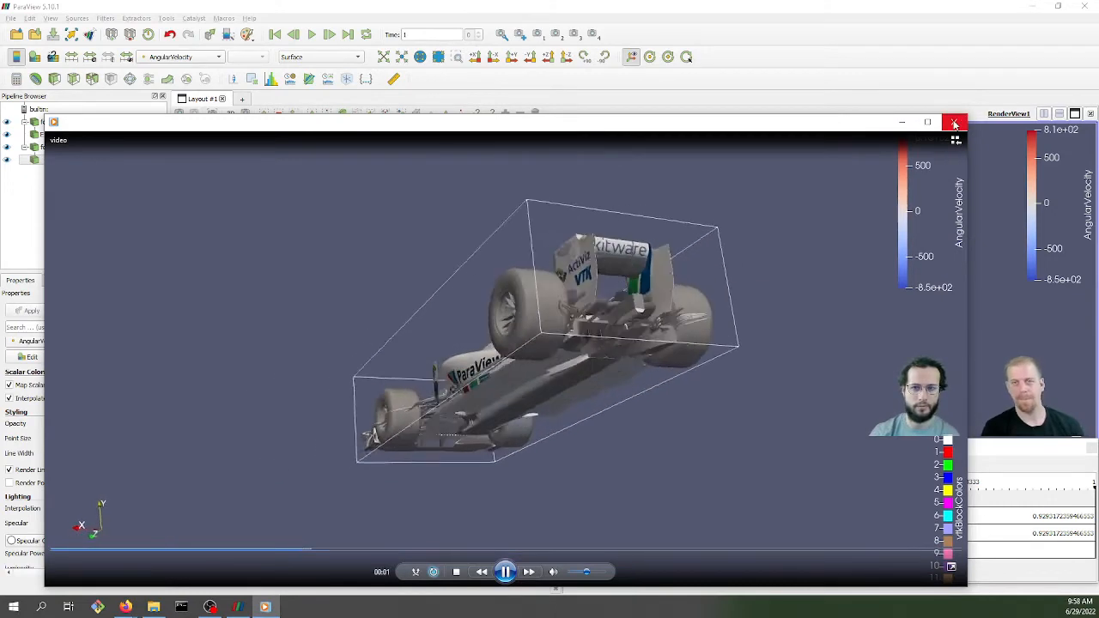
left_click(955, 123)
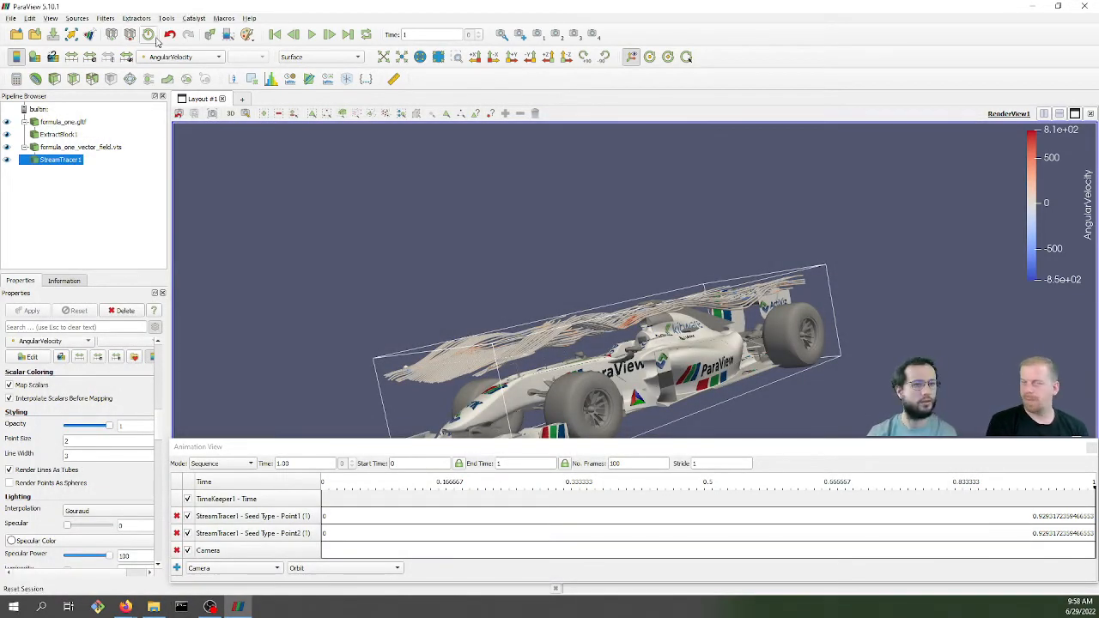
Check which file types are offered for exporting the animated scene, and leave without exporting.
left_click(11, 19)
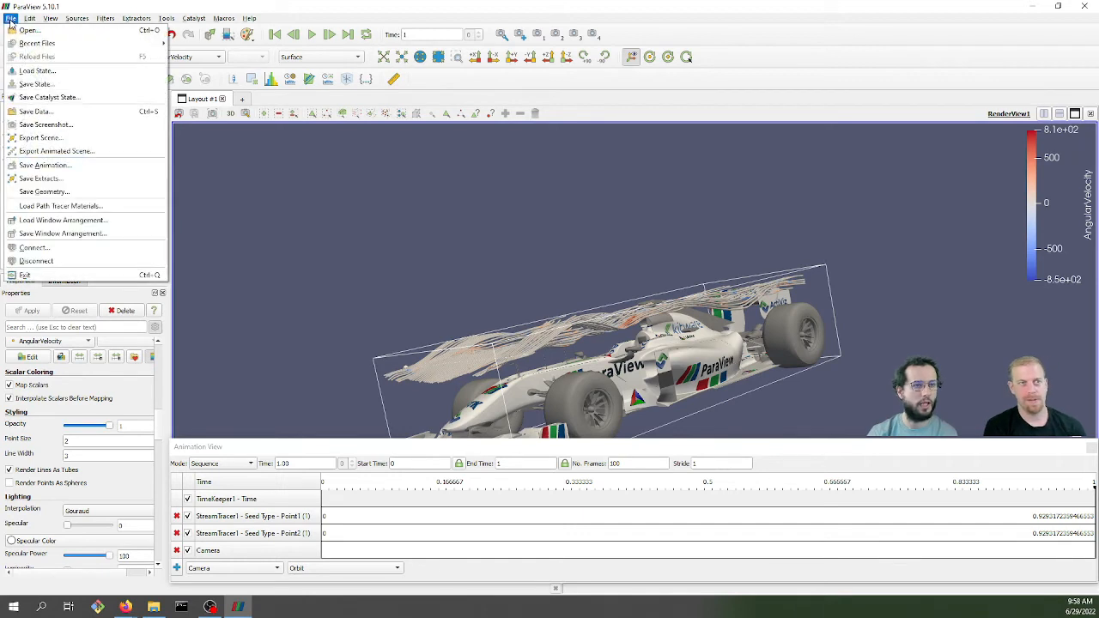
left_click(109, 156)
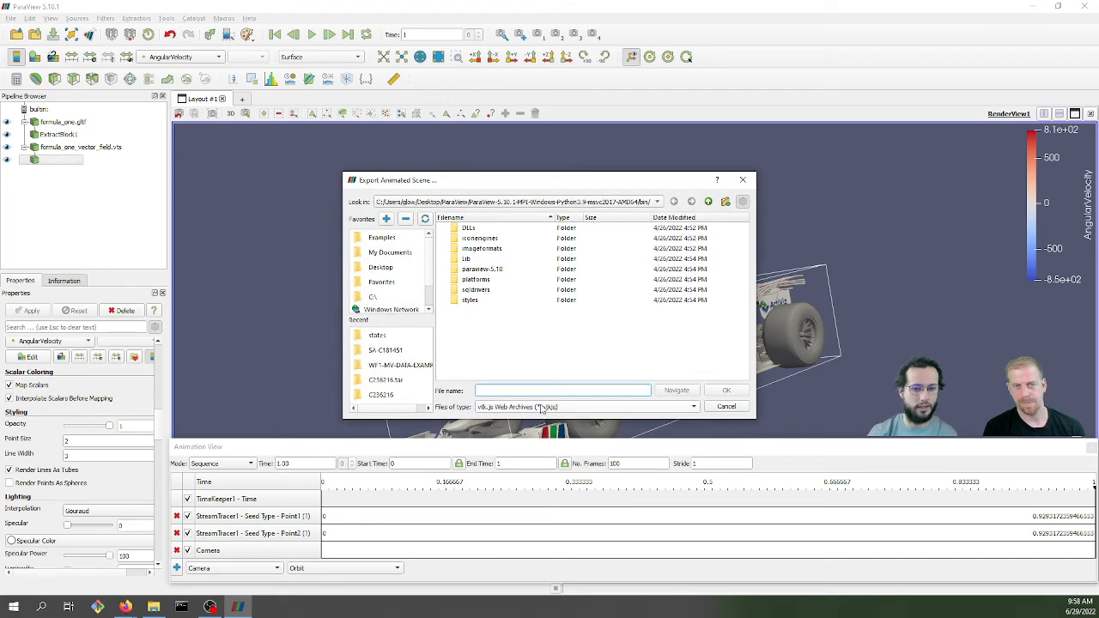
left_click(581, 410)
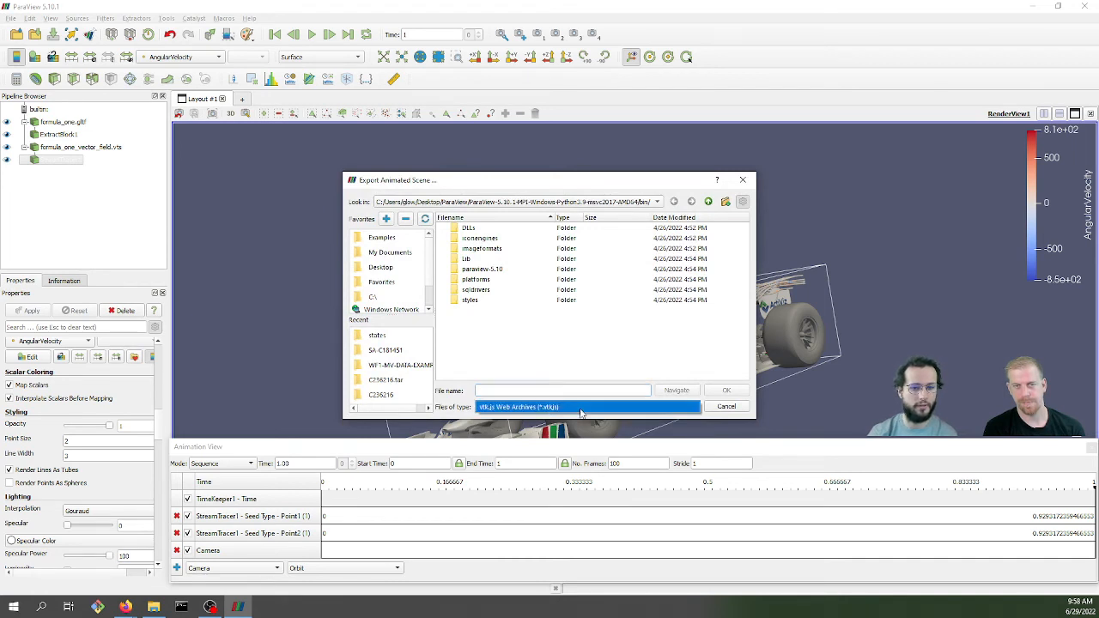
left_click(582, 361)
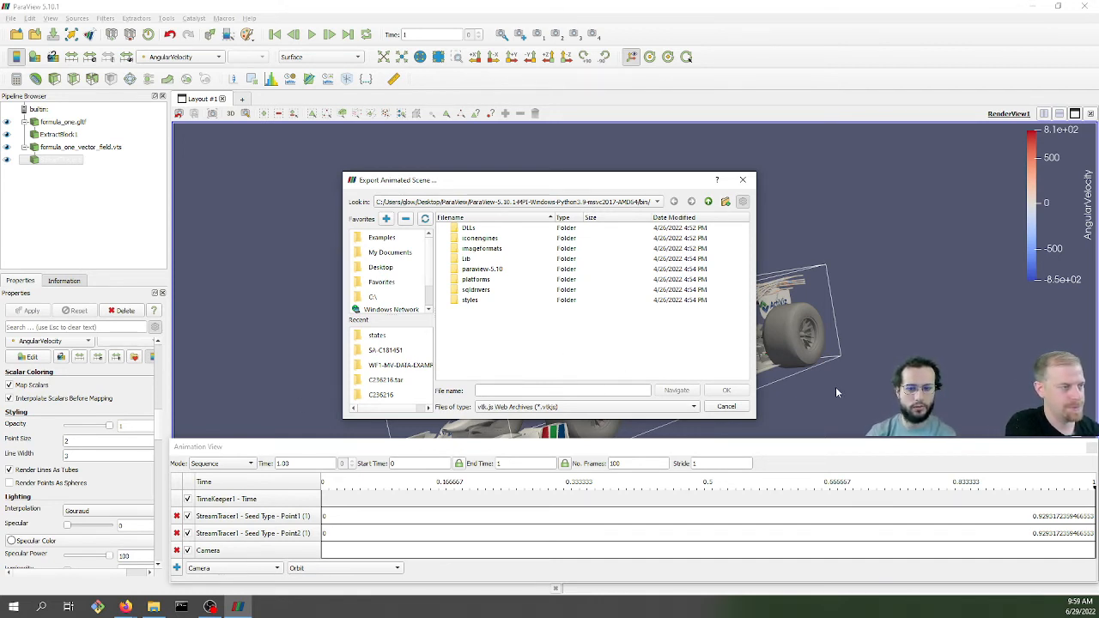
left_click(729, 407)
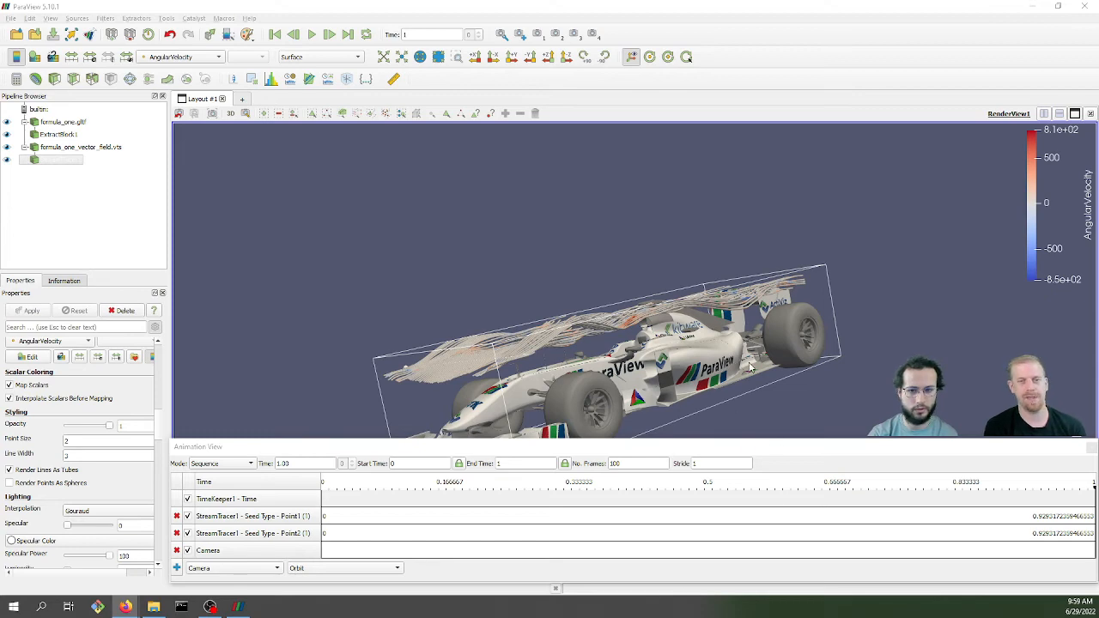
left_click_drag(727, 329, 756, 333)
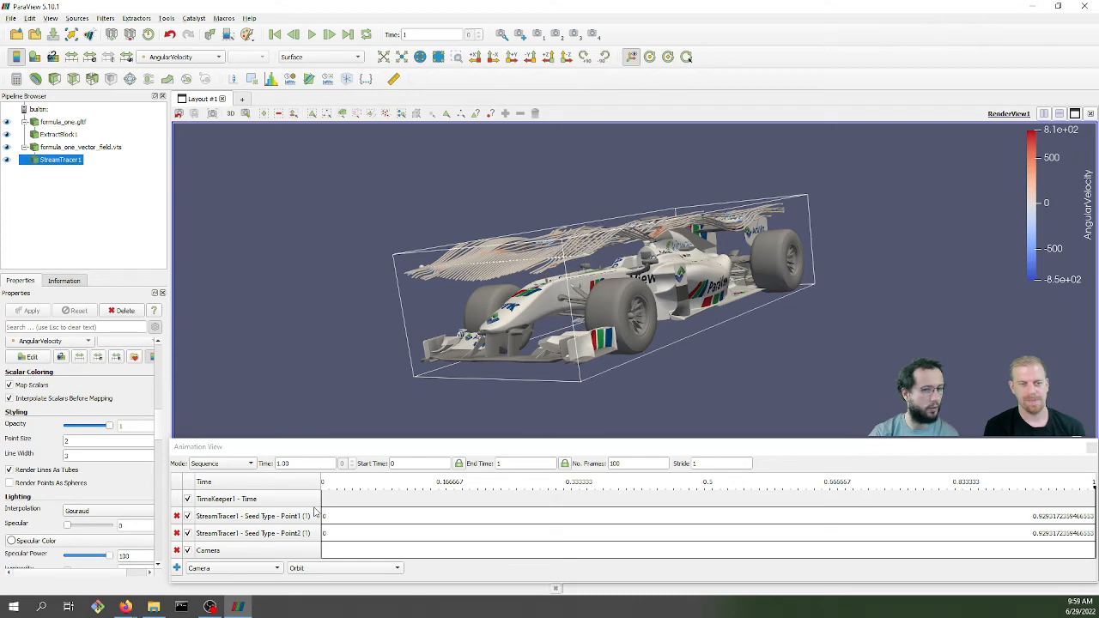
left_click_drag(432, 379, 334, 395)
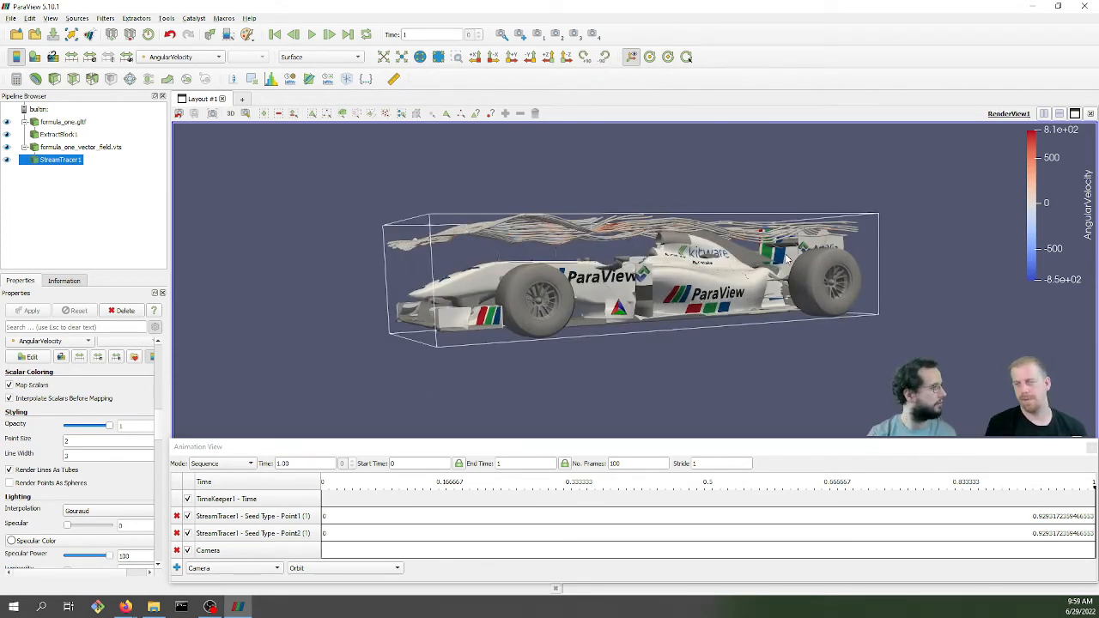
left_click_drag(733, 389, 684, 398)
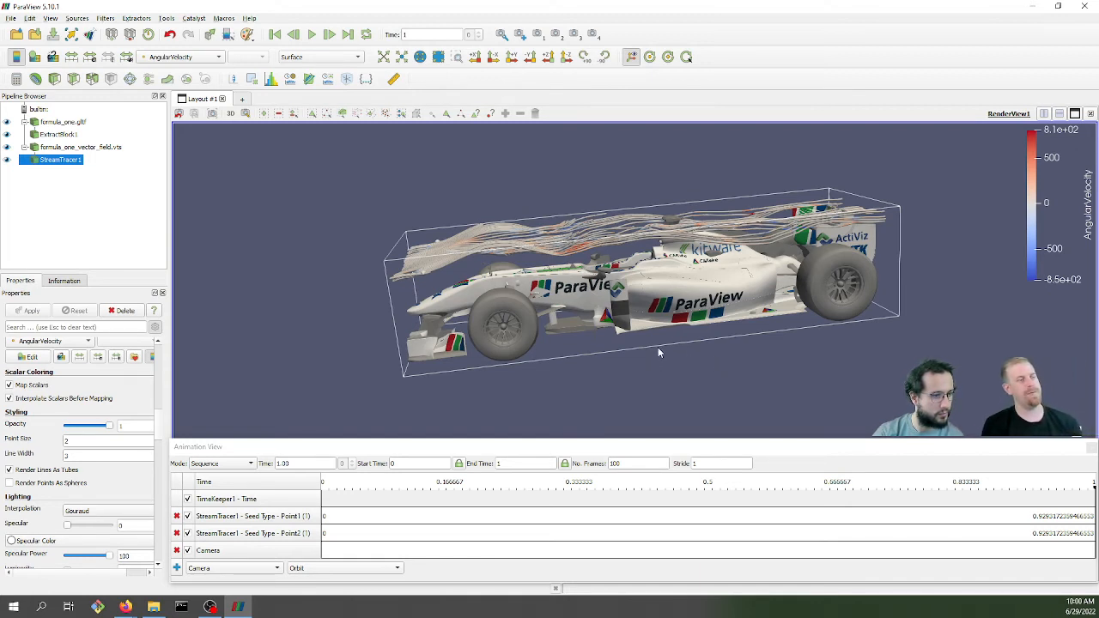
left_click_drag(645, 379, 673, 405)
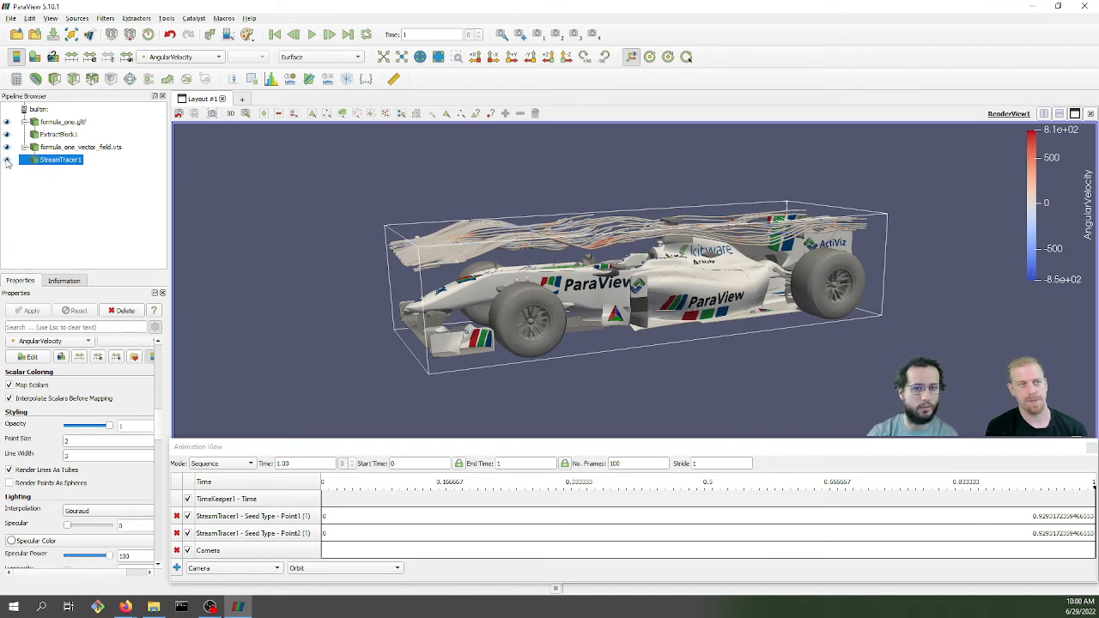
Hide StreamTracer1 and apply a Slice filter with the default plane to formula_one_vector_field.vts.
left_click(79, 147)
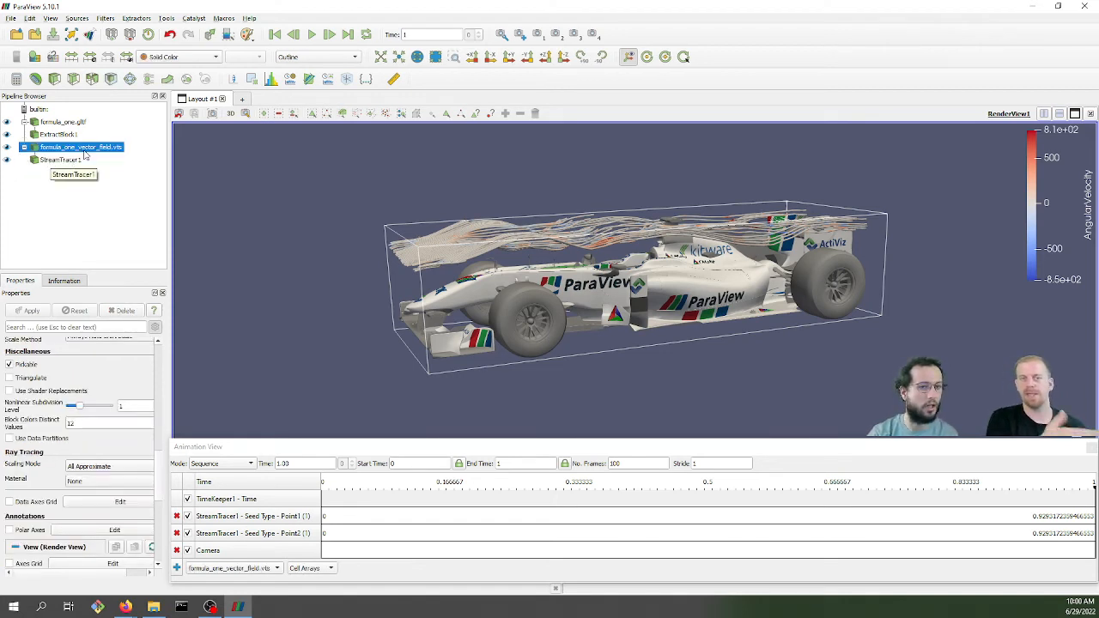
left_click(7, 160)
left_click_drag(209, 204, 188, 191)
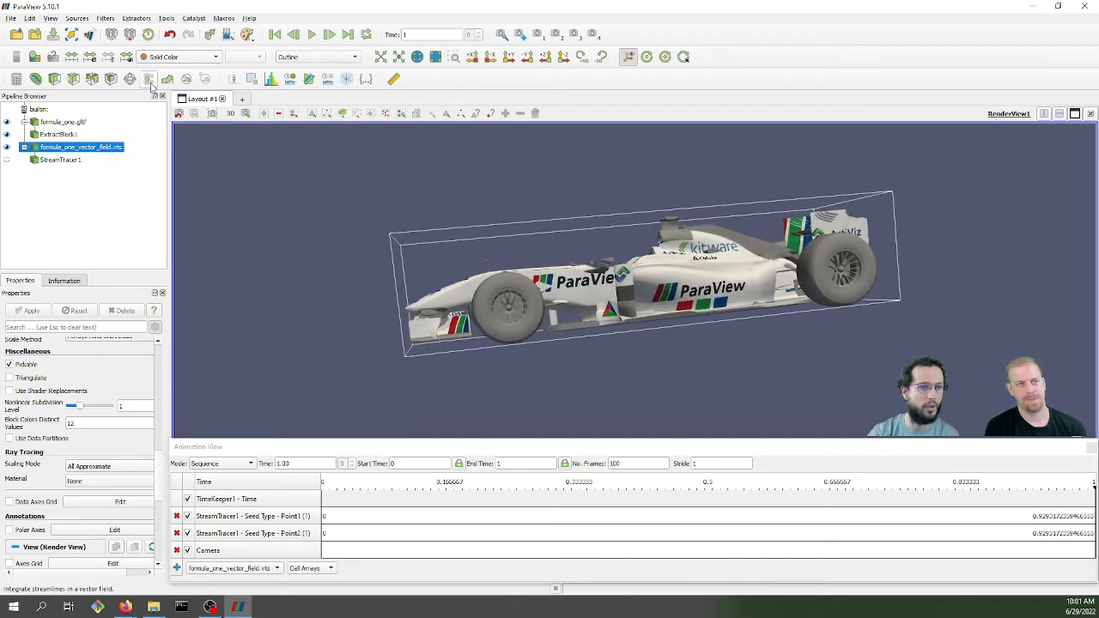
left_click(74, 79)
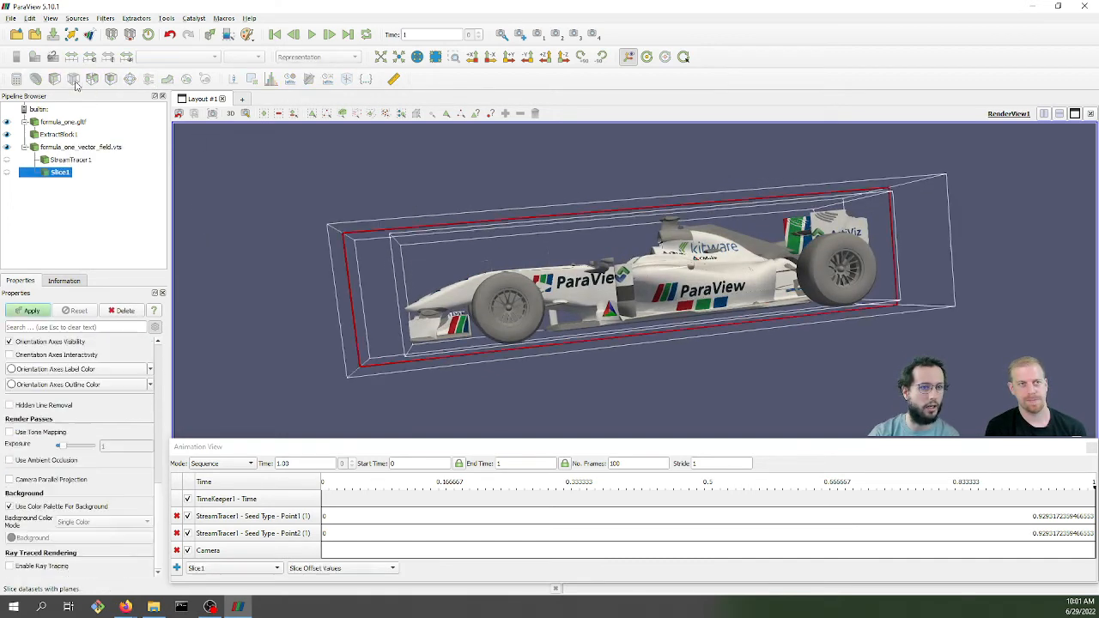
left_click_drag(219, 254, 322, 299)
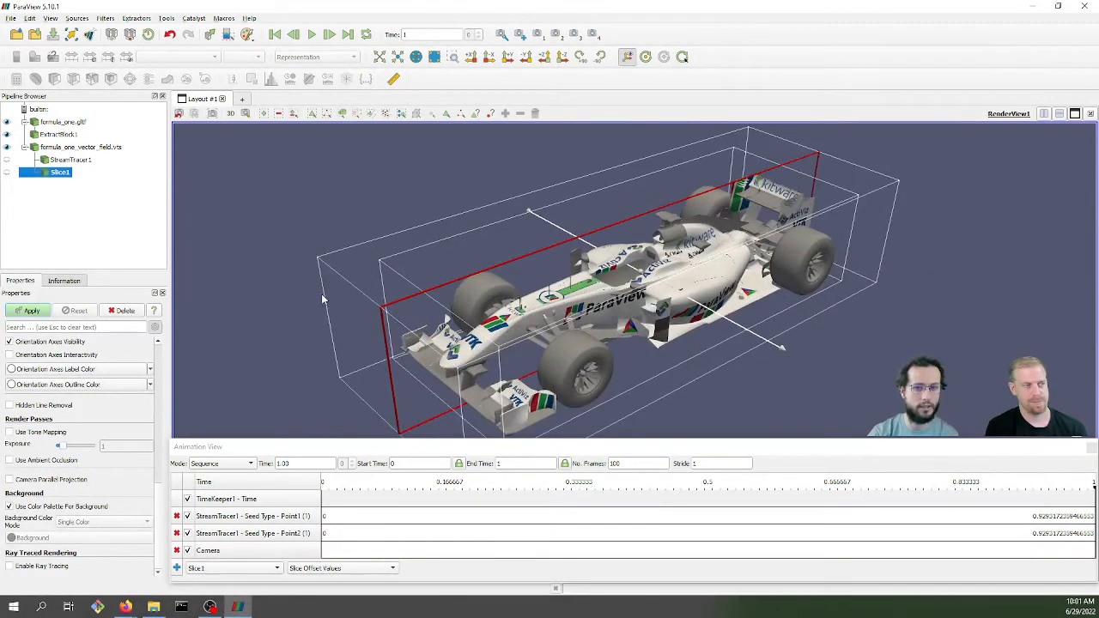
left_click(31, 311)
Color the slice by FlowDensity.
left_click(189, 58)
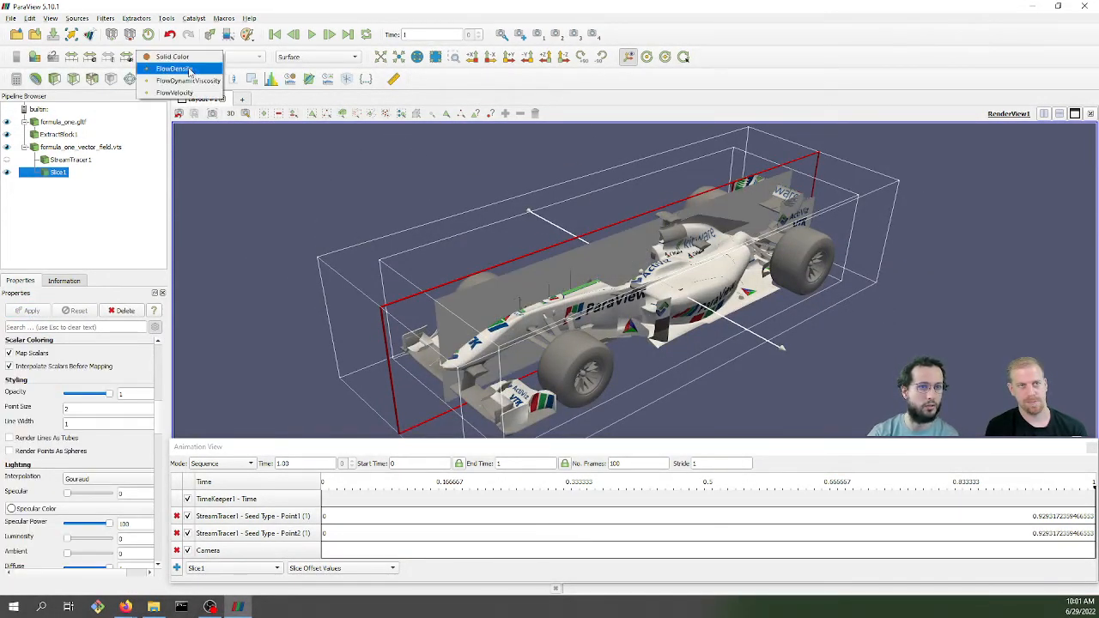
left_click(172, 69)
left_click_drag(281, 244, 257, 198)
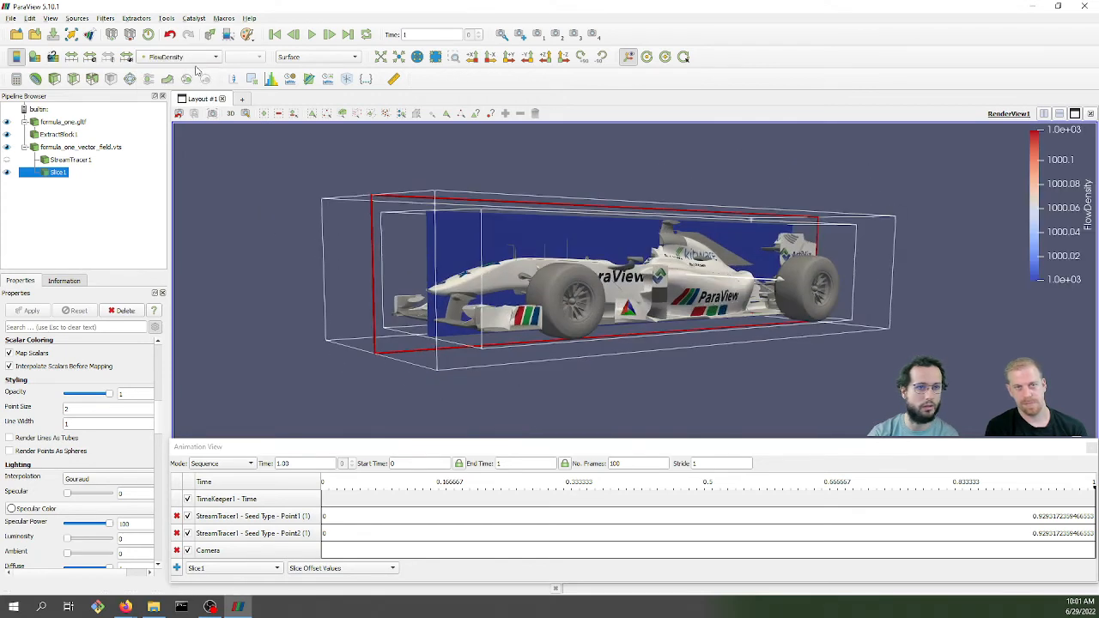
Color the slice by FlowVelocity magnitude.
left_click(197, 59)
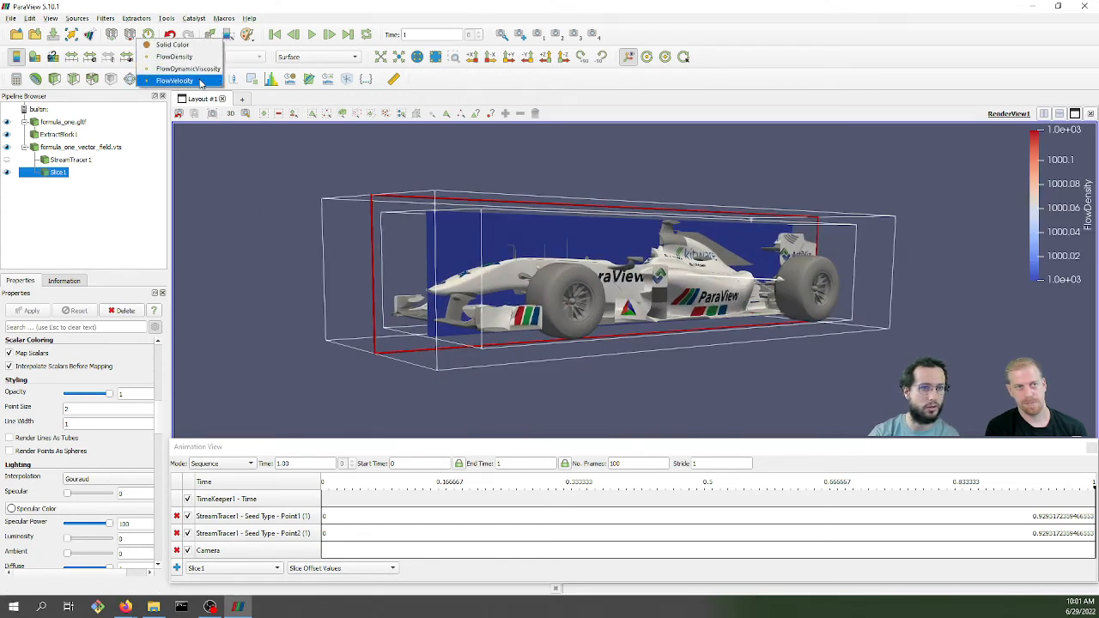
left_click(200, 81)
left_click_drag(310, 228, 262, 245)
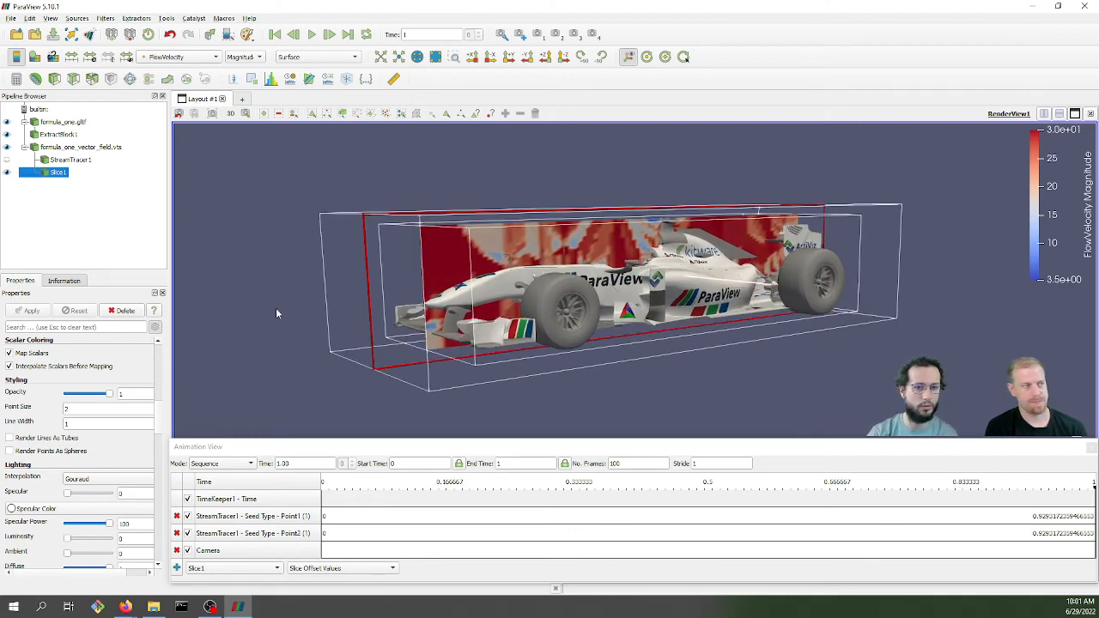
left_click_drag(278, 312, 372, 279)
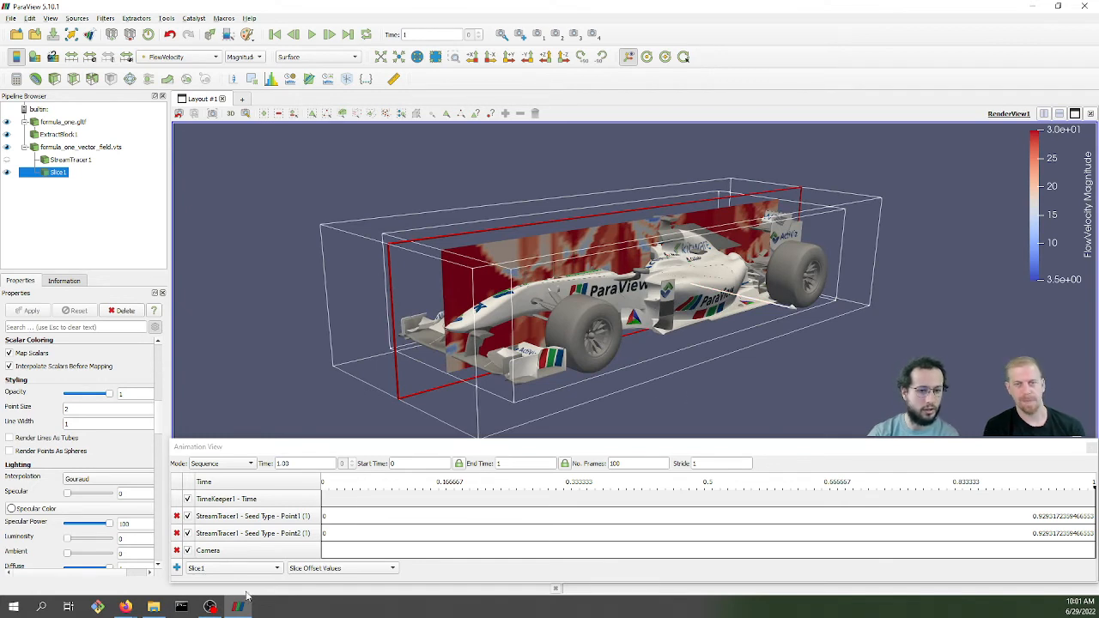
Disable the Camera track and the Seed Type - Point1 (1) and Point2 (1) animation tracks.
left_click(188, 551)
left_click(188, 533)
left_click(188, 516)
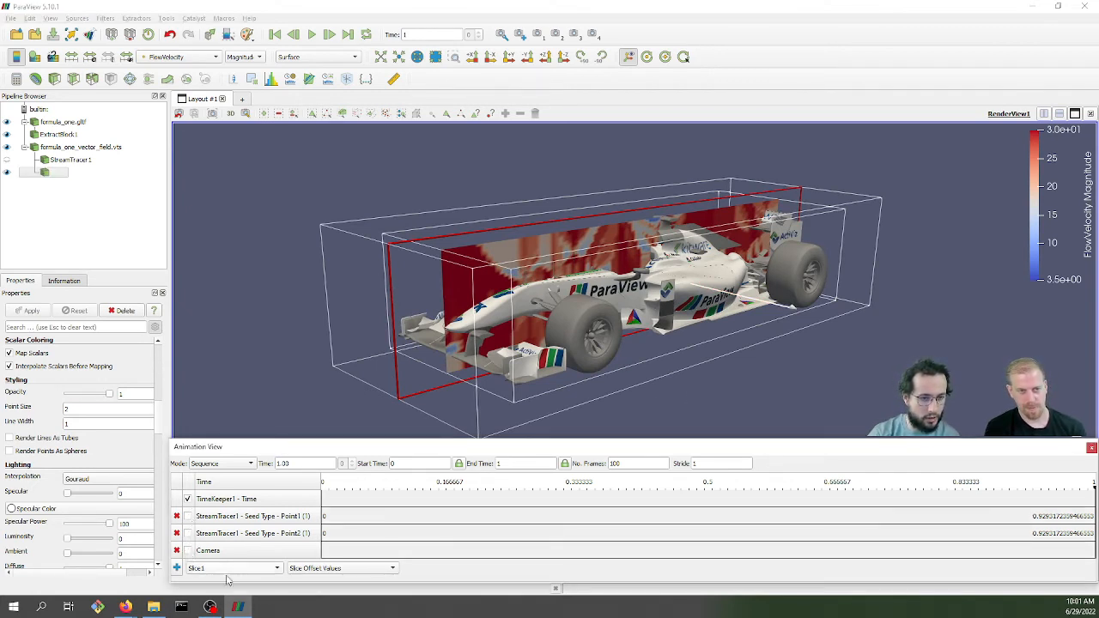
Add a Slice Offset Values animation track for Slice1 and return the animation to its first frame.
left_click(177, 568)
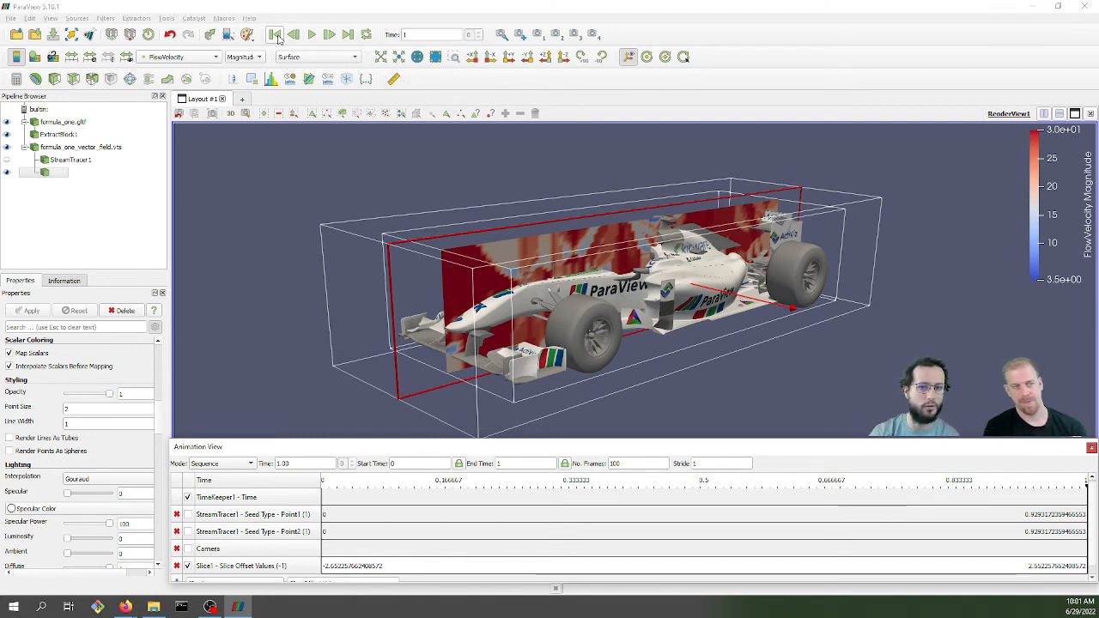
left_click(275, 36)
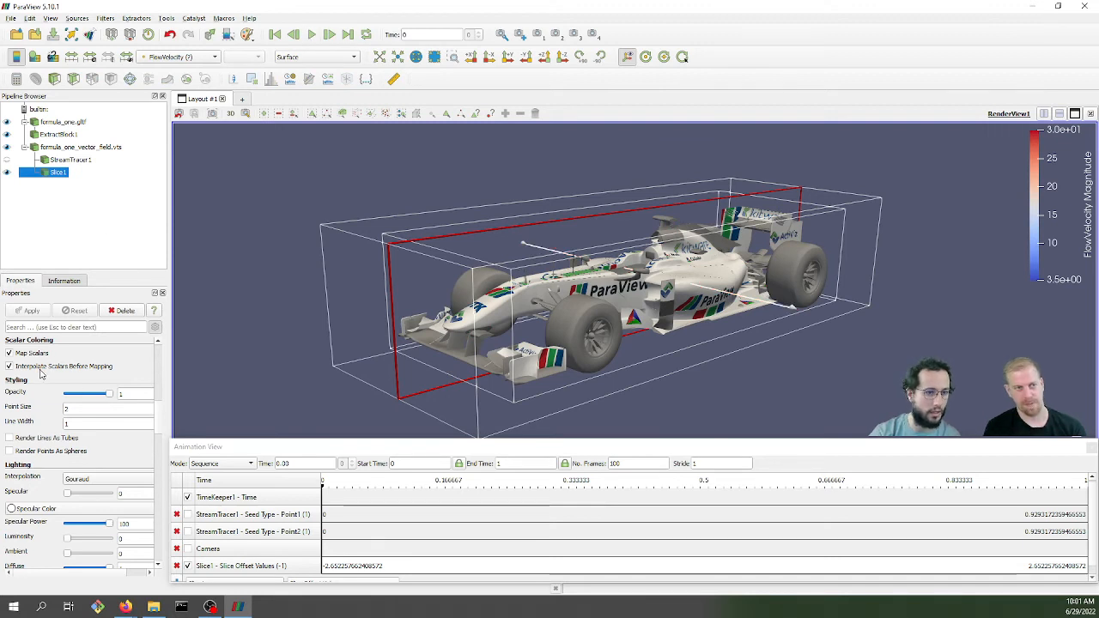
Hide the plane widget of Slice1 so only the slice itself is shown around the car.
scroll(52, 383, "up", 3)
key("Up")
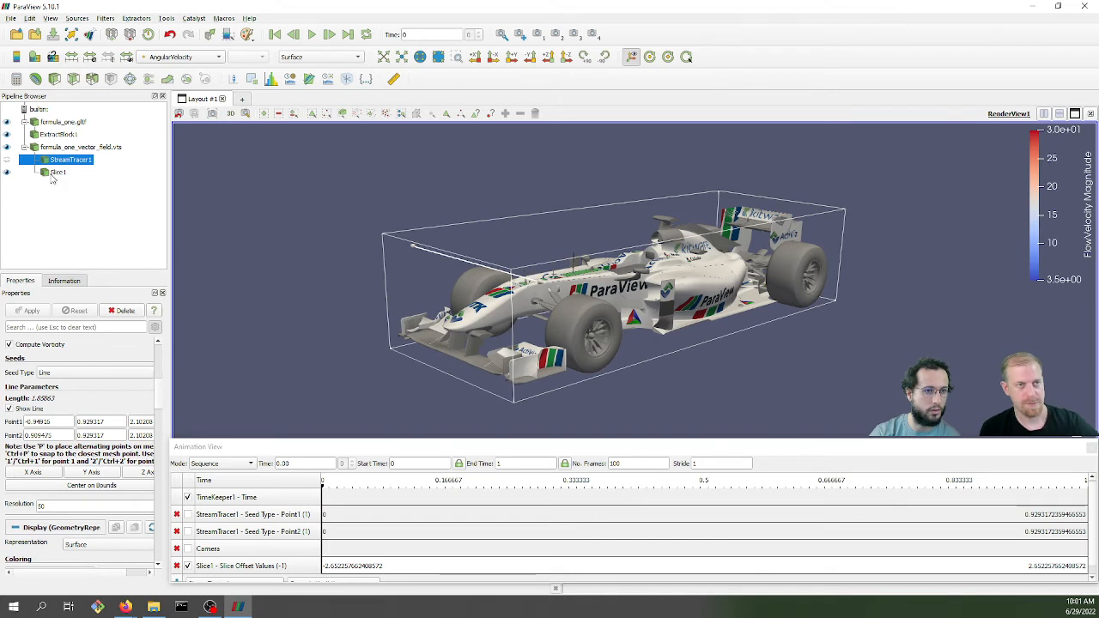
left_click(52, 174)
scroll(58, 390, "up", 5)
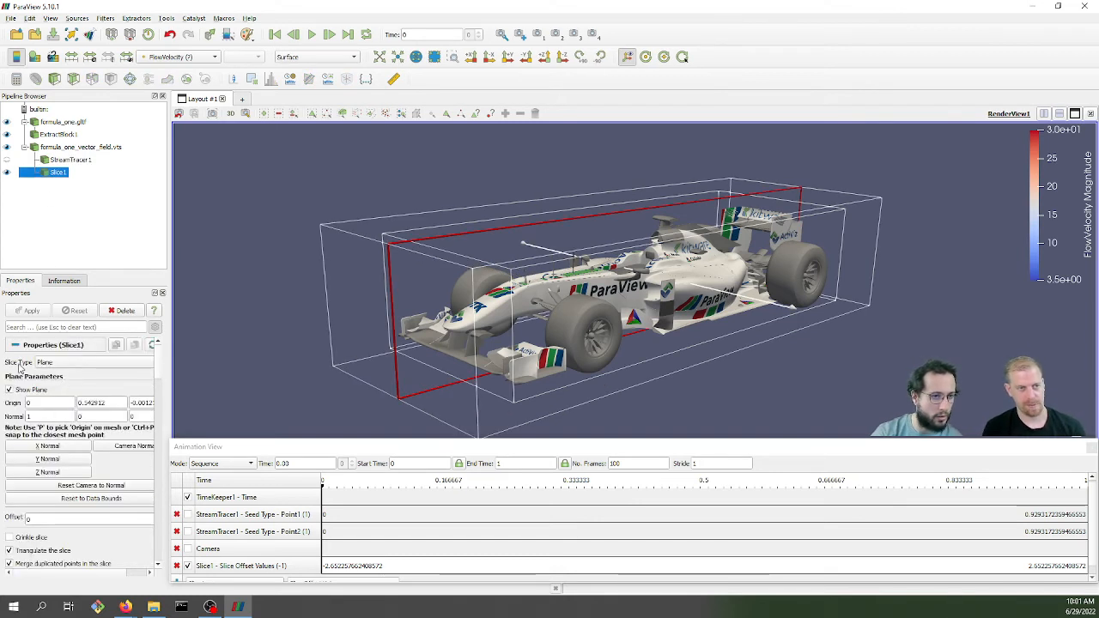
left_click(10, 391)
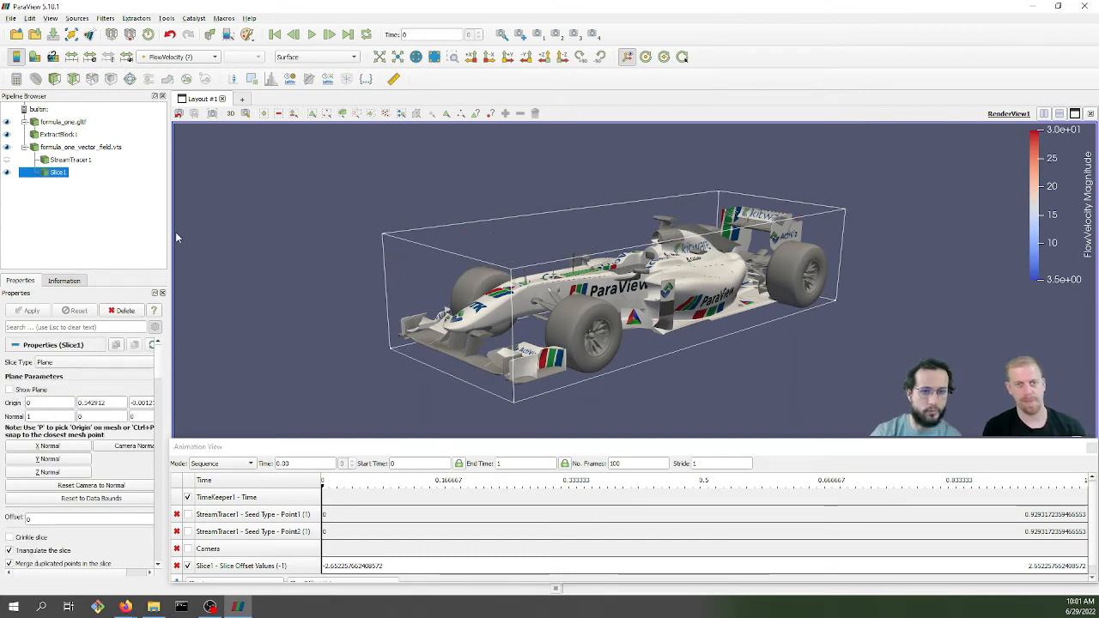
Play and pause the slice offset animation, and scrub the timeline to about 0.52 to check the moving slice.
left_click(312, 34)
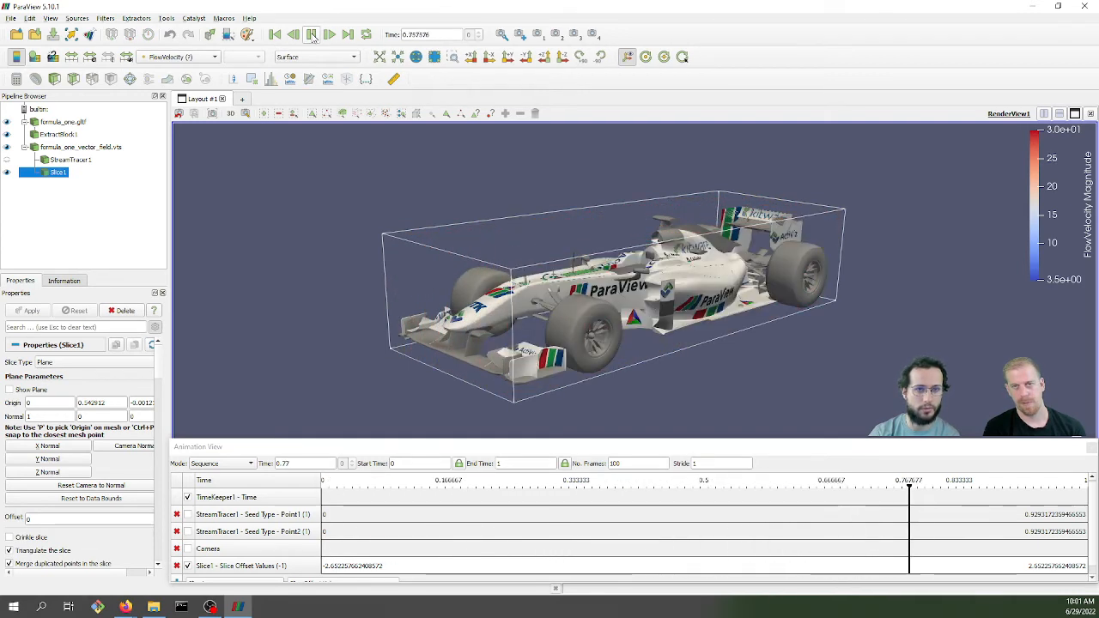
left_click(311, 35)
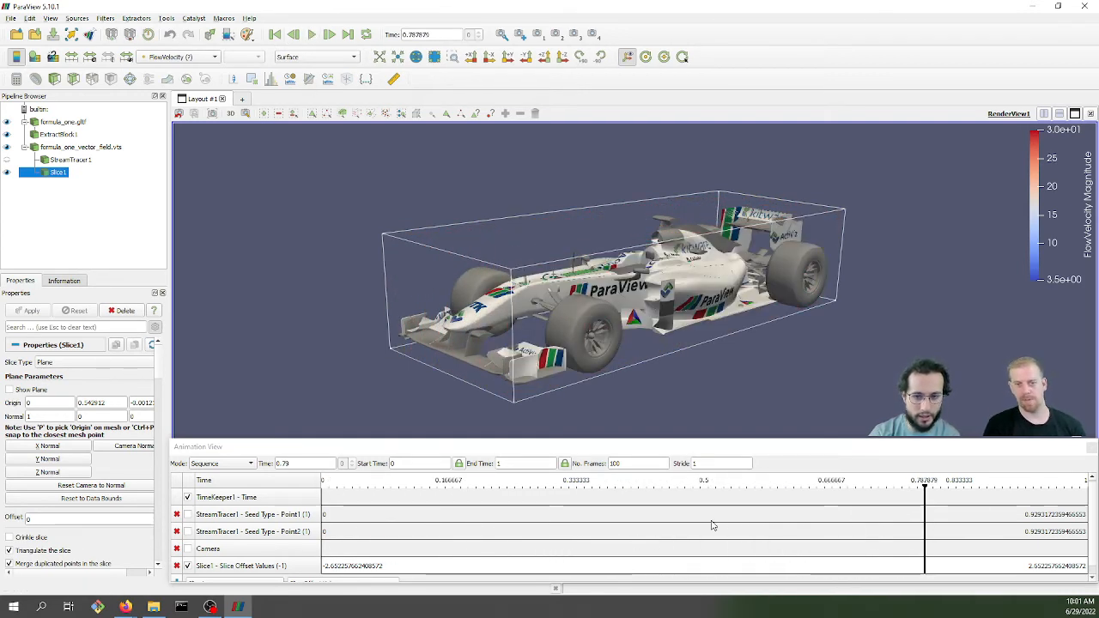
left_click(638, 487)
left_click_drag(643, 488, 716, 485)
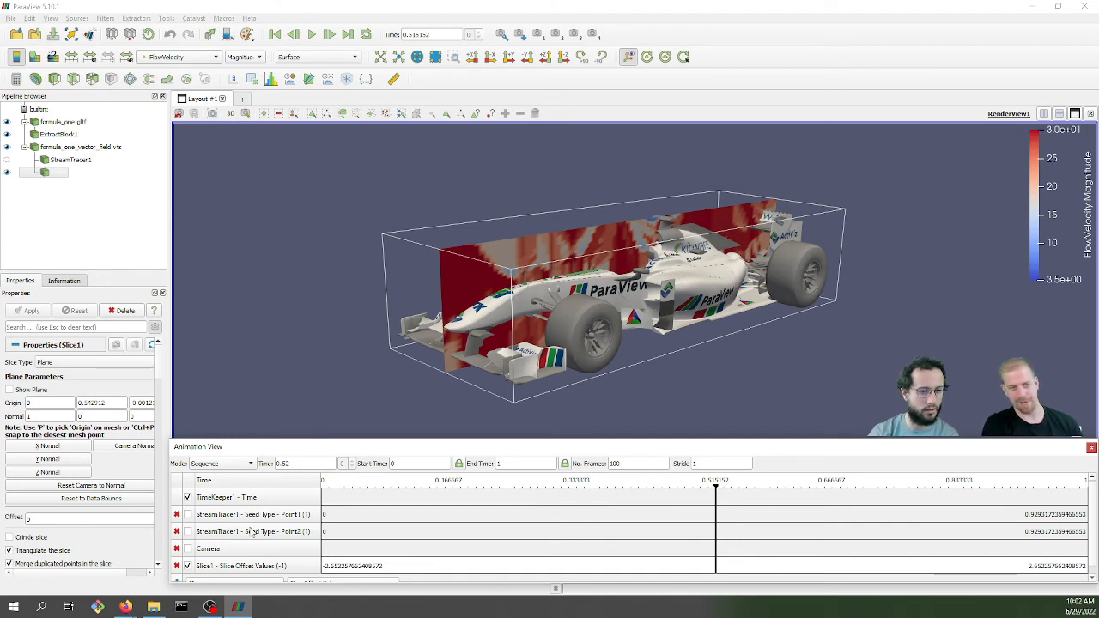
Enable the Camera and StreamTracer1 Seed Type - Point1 (1) and Point2 (1) animation tracks, and make StreamTracer1 visible.
left_click(188, 550)
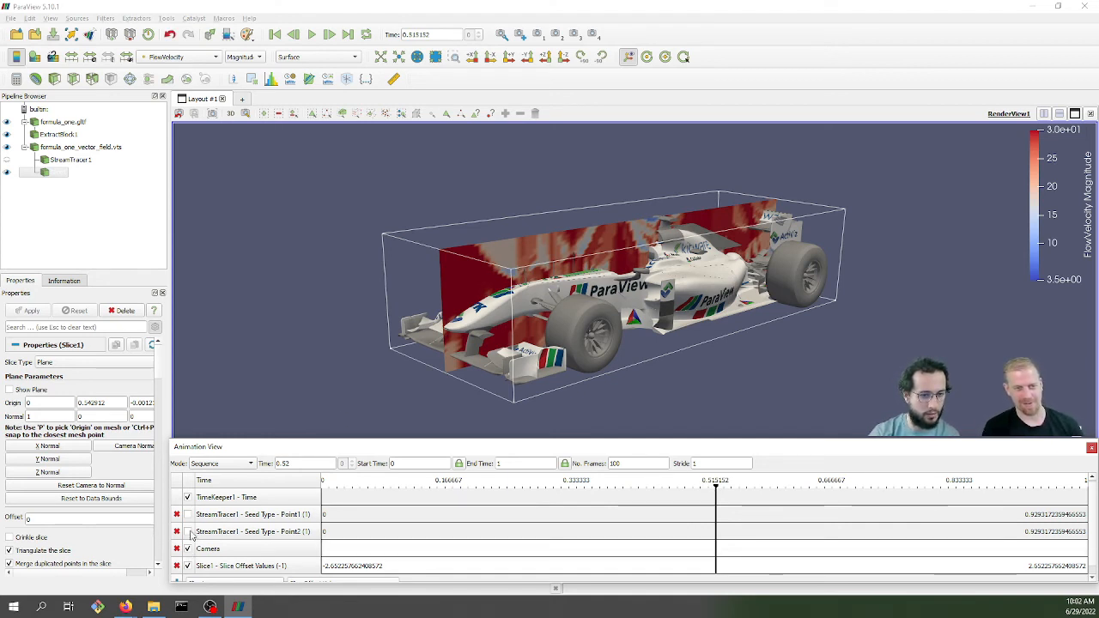
left_click(188, 532)
left_click(188, 515)
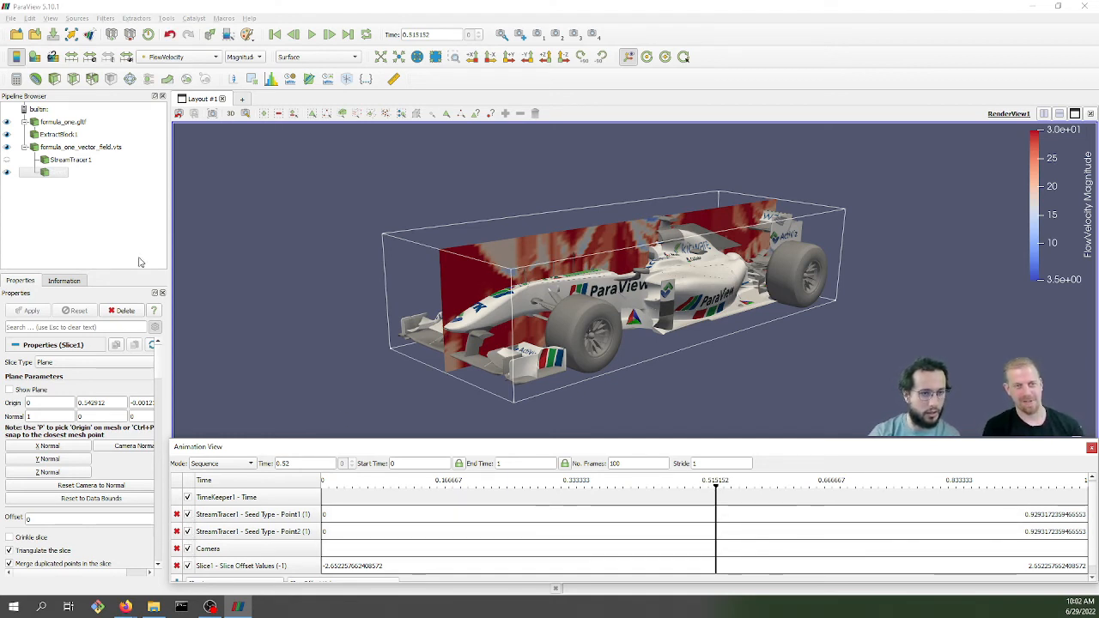
left_click(7, 161)
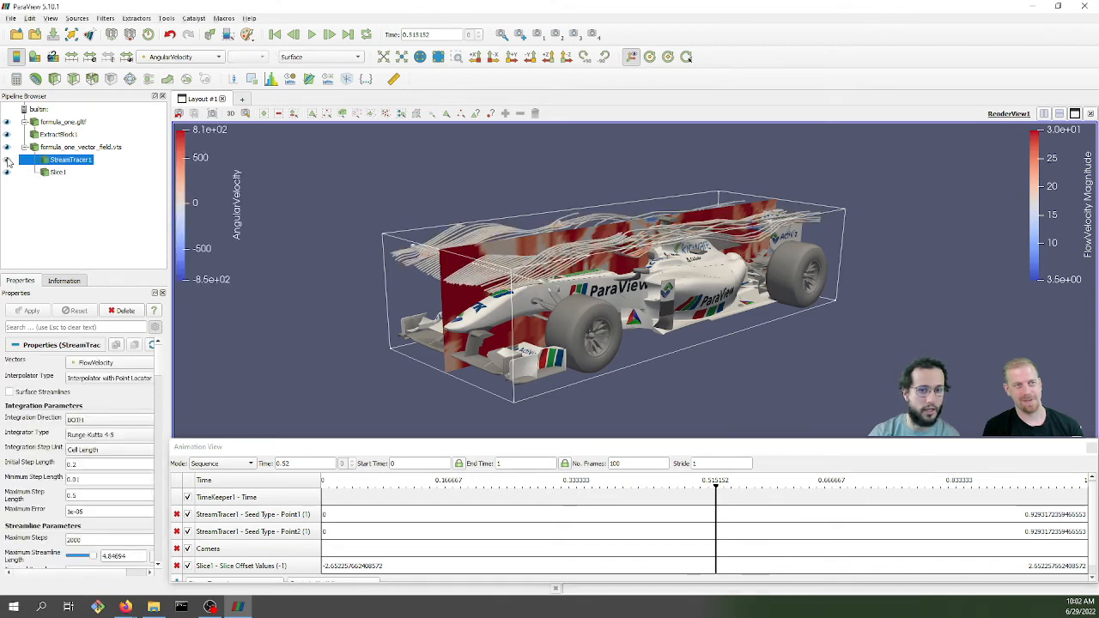
Play the combined camera, streamline and slice animation from the first frame.
left_click(275, 35)
left_click(311, 34)
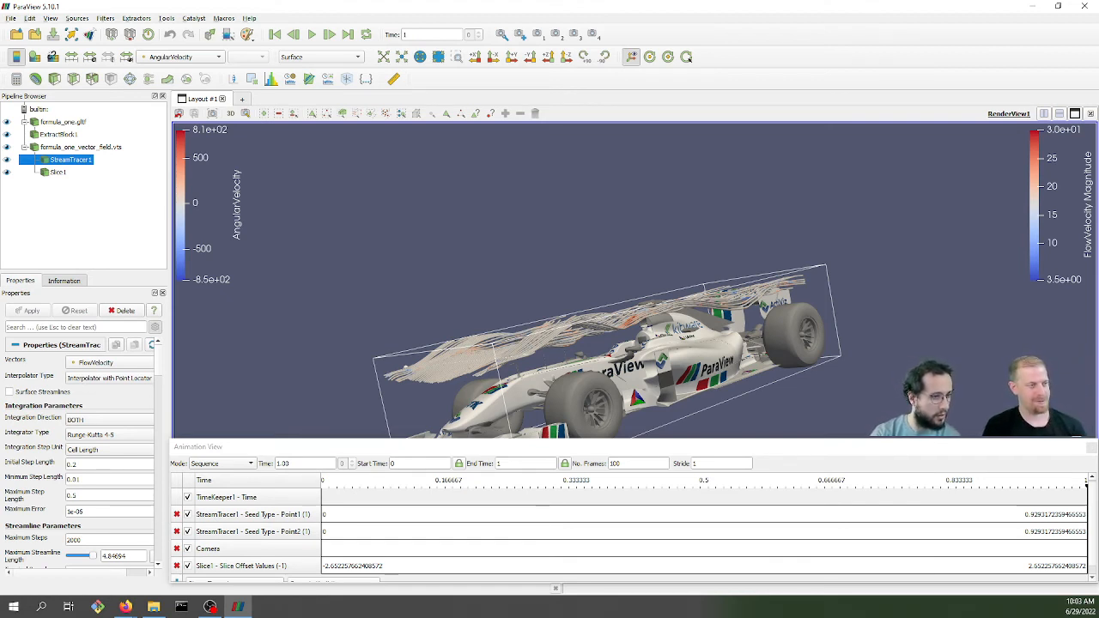
key("alt+Tab")
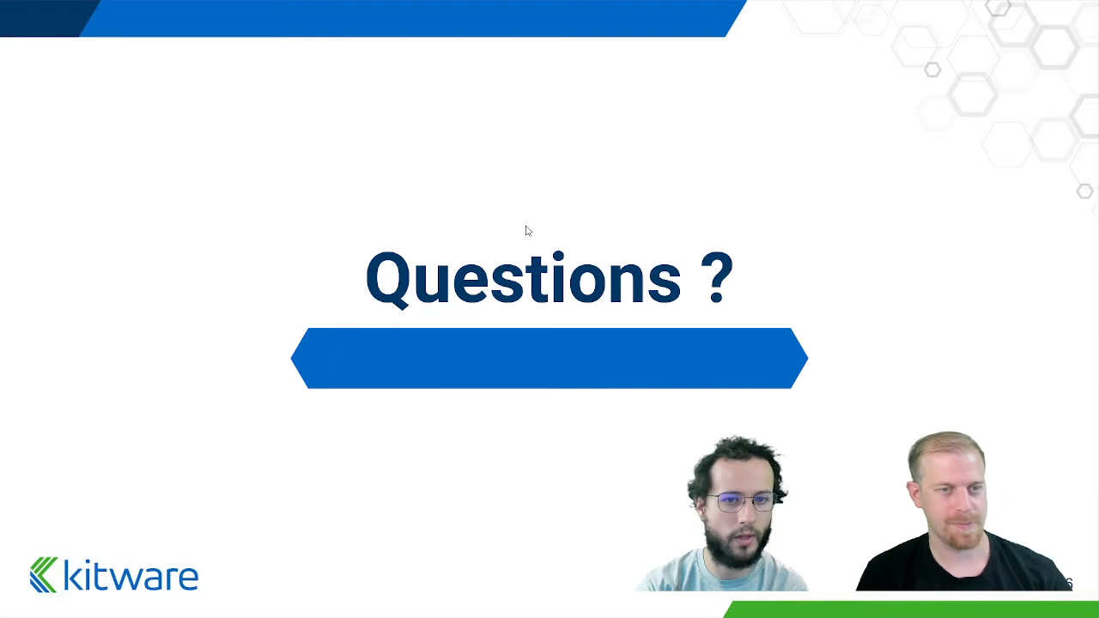
left_click(527, 231)
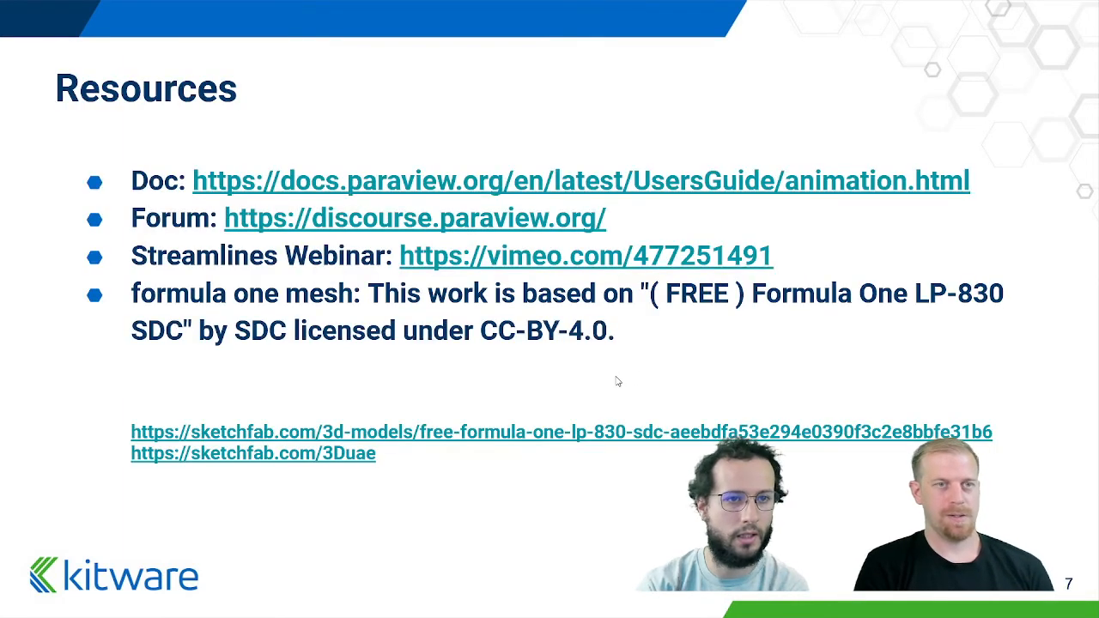